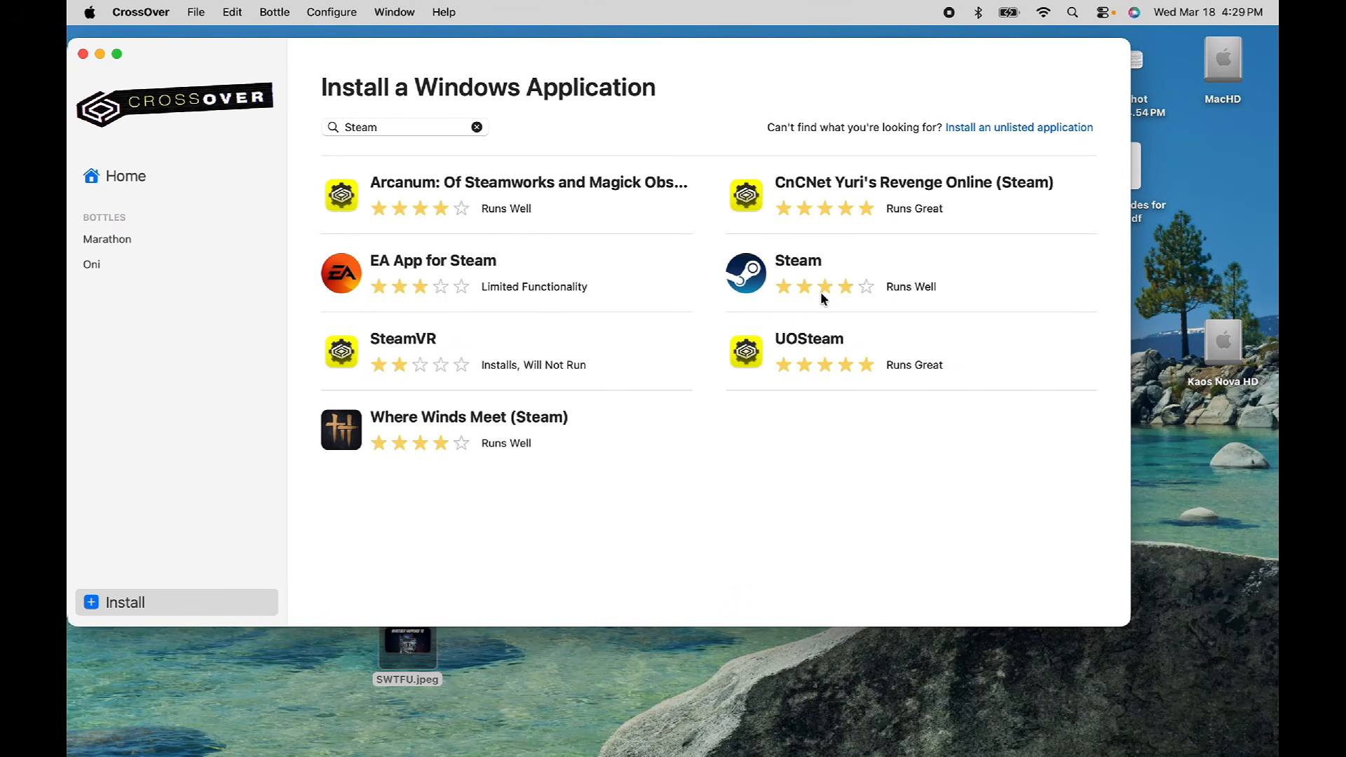
Step: Start installing Steam into a new Windows 10 bottle and accept the Georgia font license agreement
{"action": "left_click", "coordinate": [821, 293]}
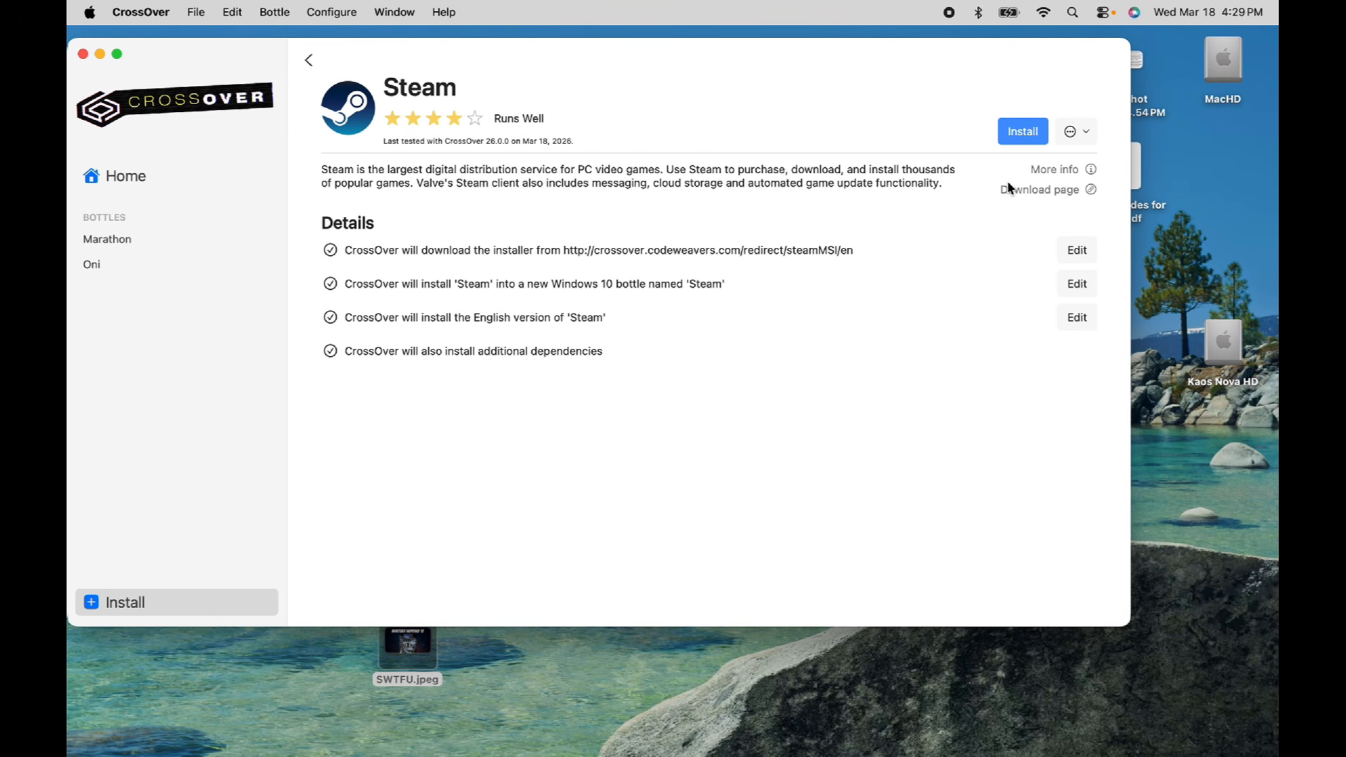
{"action": "left_click", "coordinate": [1021, 136]}
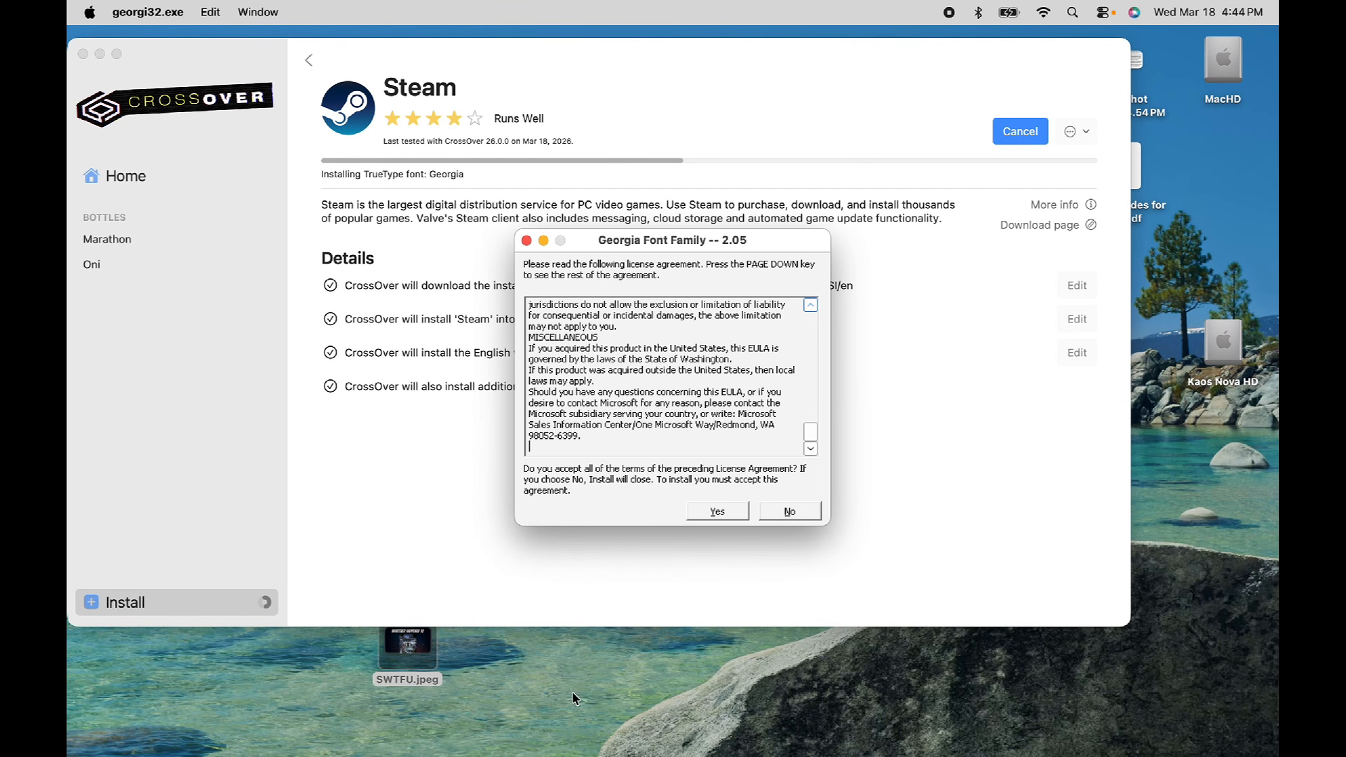
{"action": "left_click", "coordinate": [717, 511]}
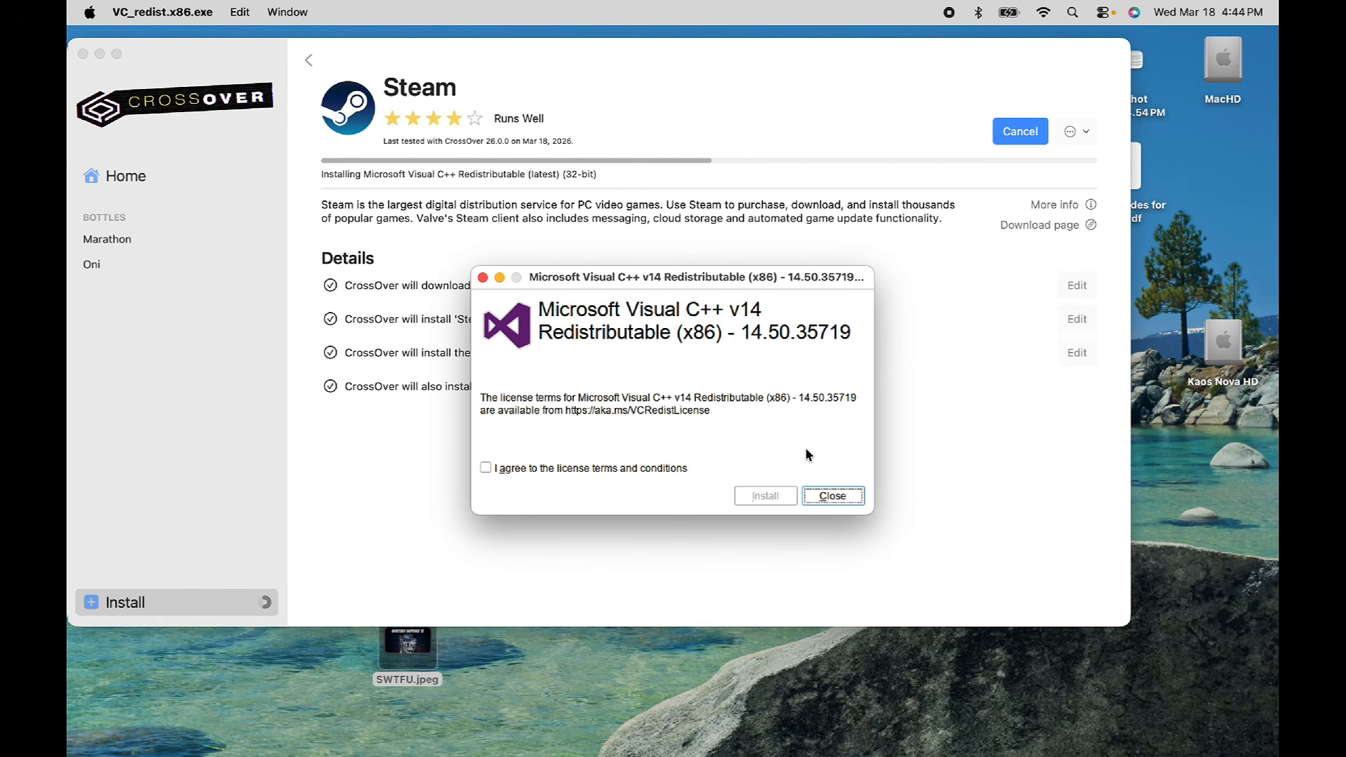
Step: Accept the license terms and install the Microsoft Visual C++ v14 Redistributable (x86)
{"action": "left_click", "coordinate": [485, 469]}
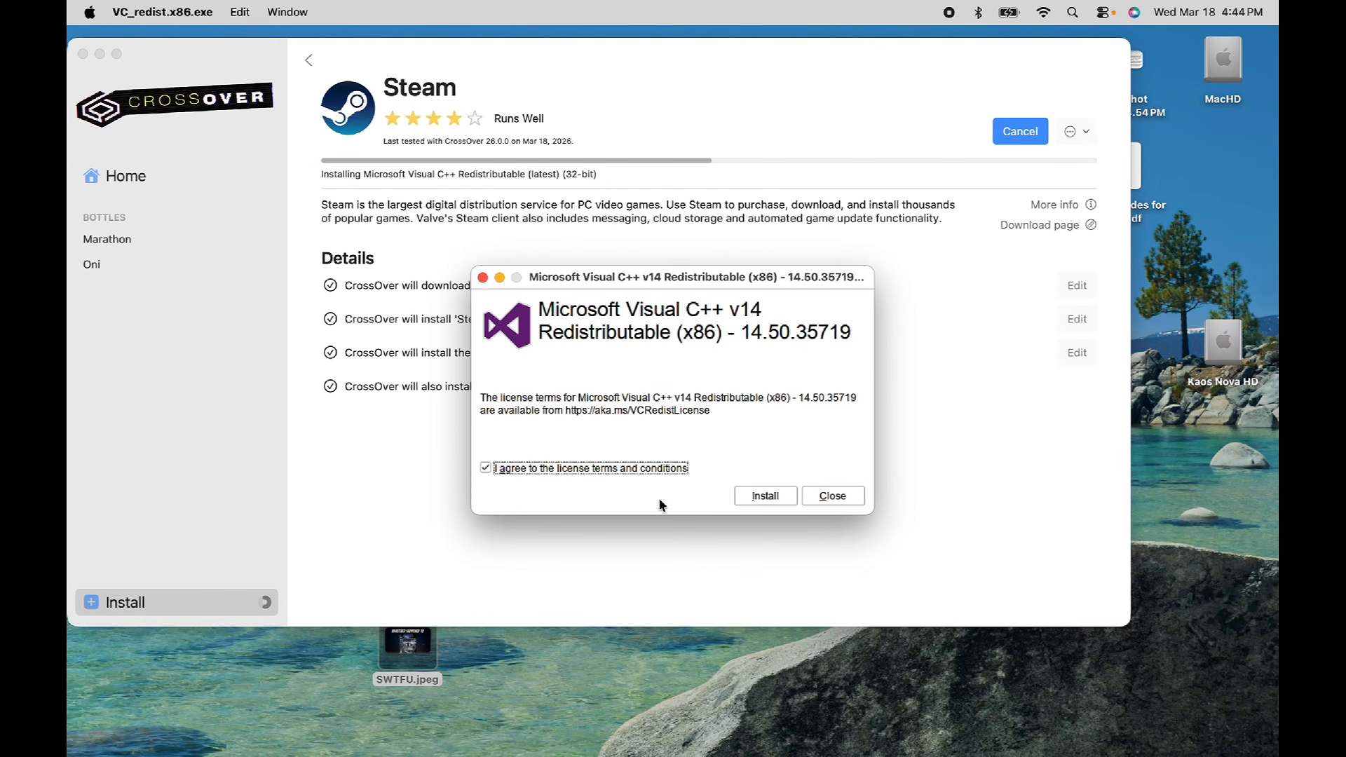
{"action": "left_click", "coordinate": [765, 497]}
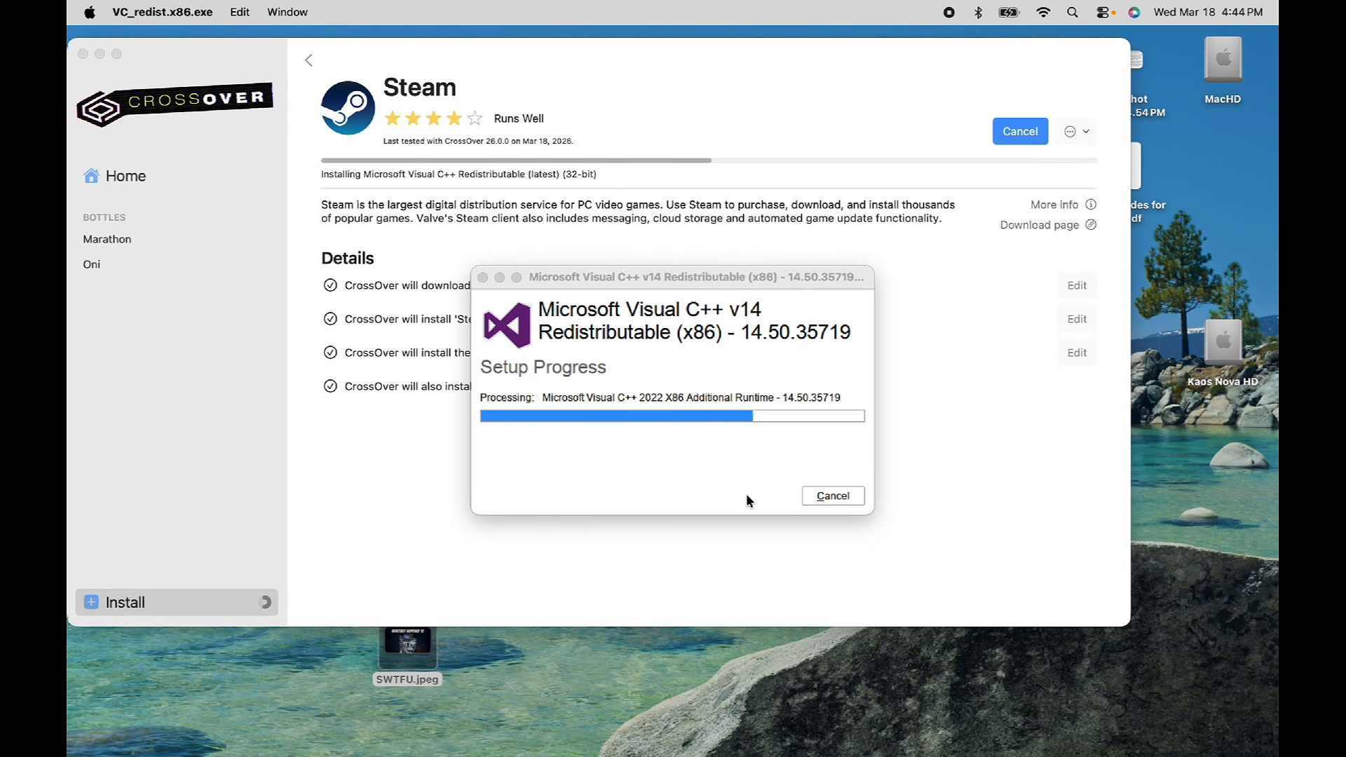
{"action": "left_click", "coordinate": [827, 496]}
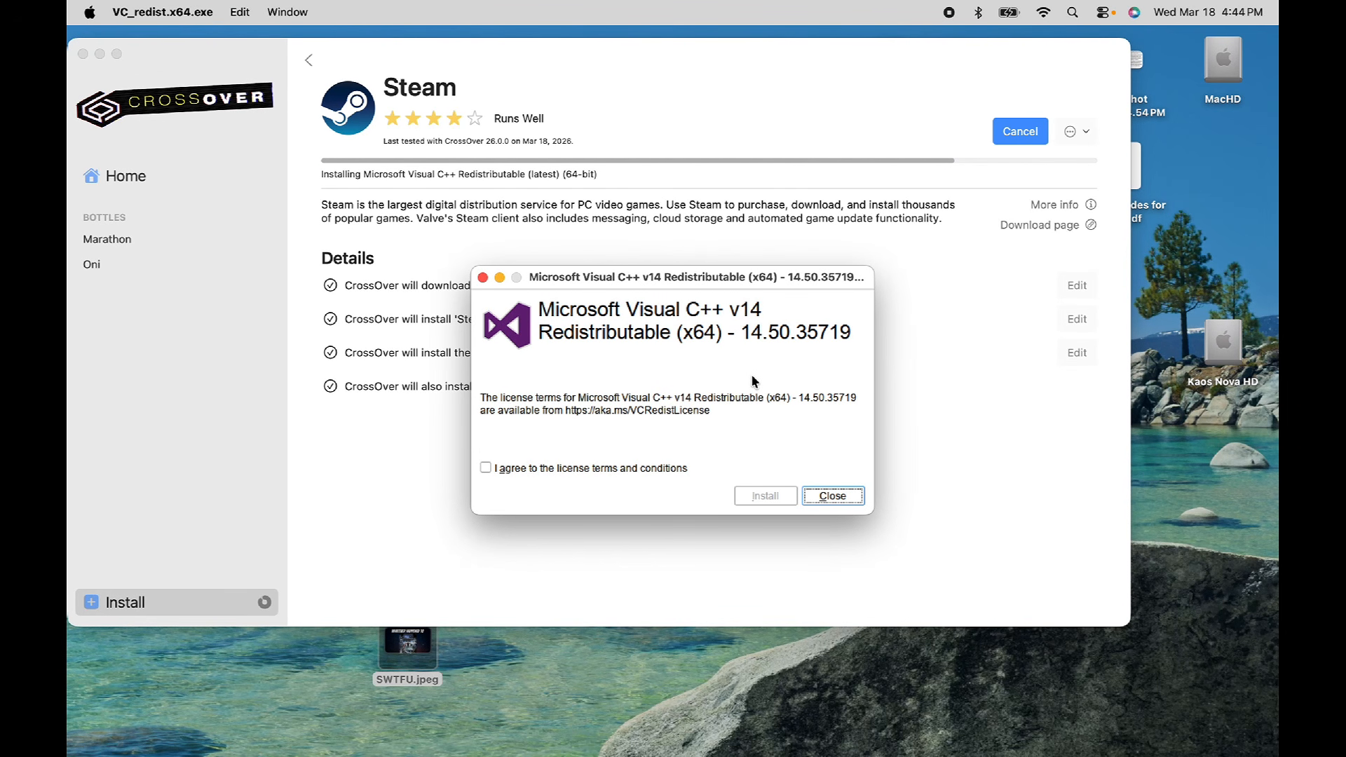
Step: Agree to the license, install the Microsoft Visual C++ v14 Redistributable (x64) and close its setup
{"action": "left_click", "coordinate": [485, 467]}
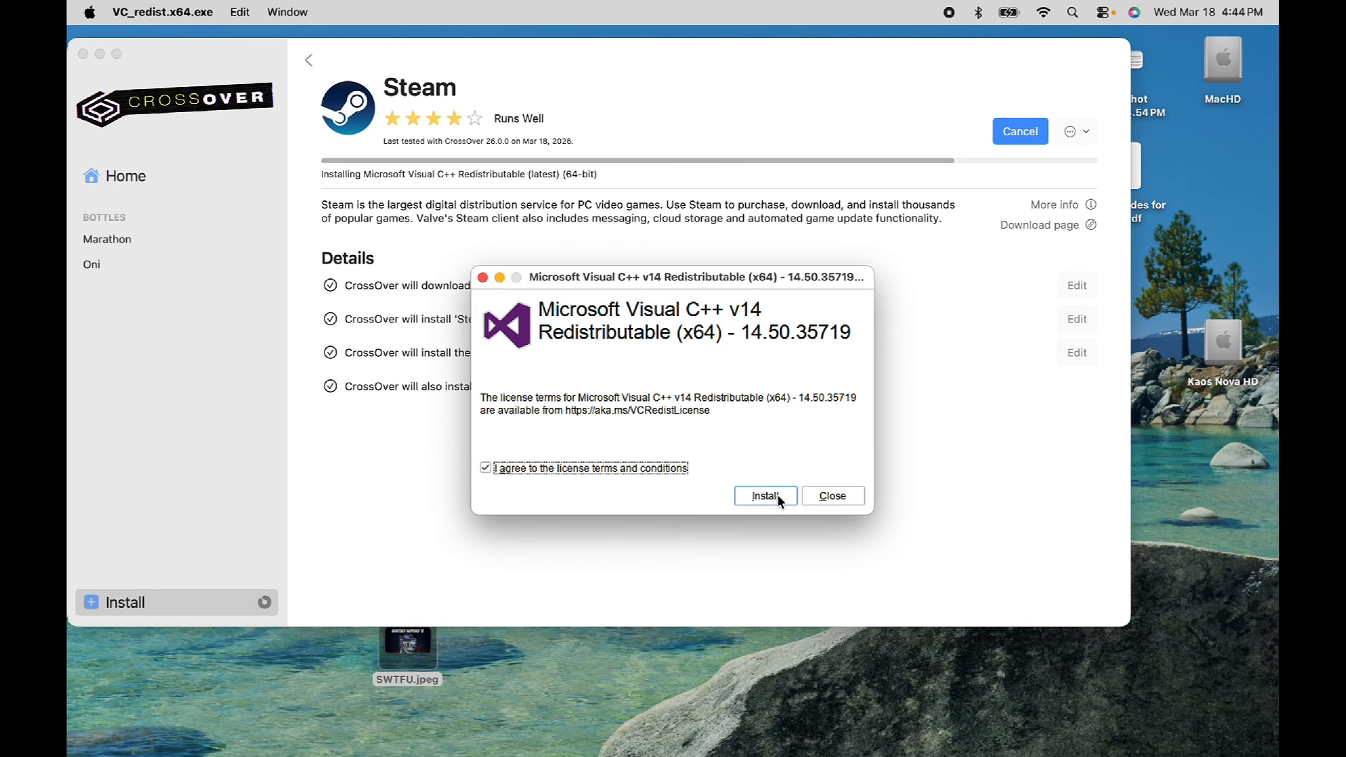
{"action": "left_click", "coordinate": [765, 497]}
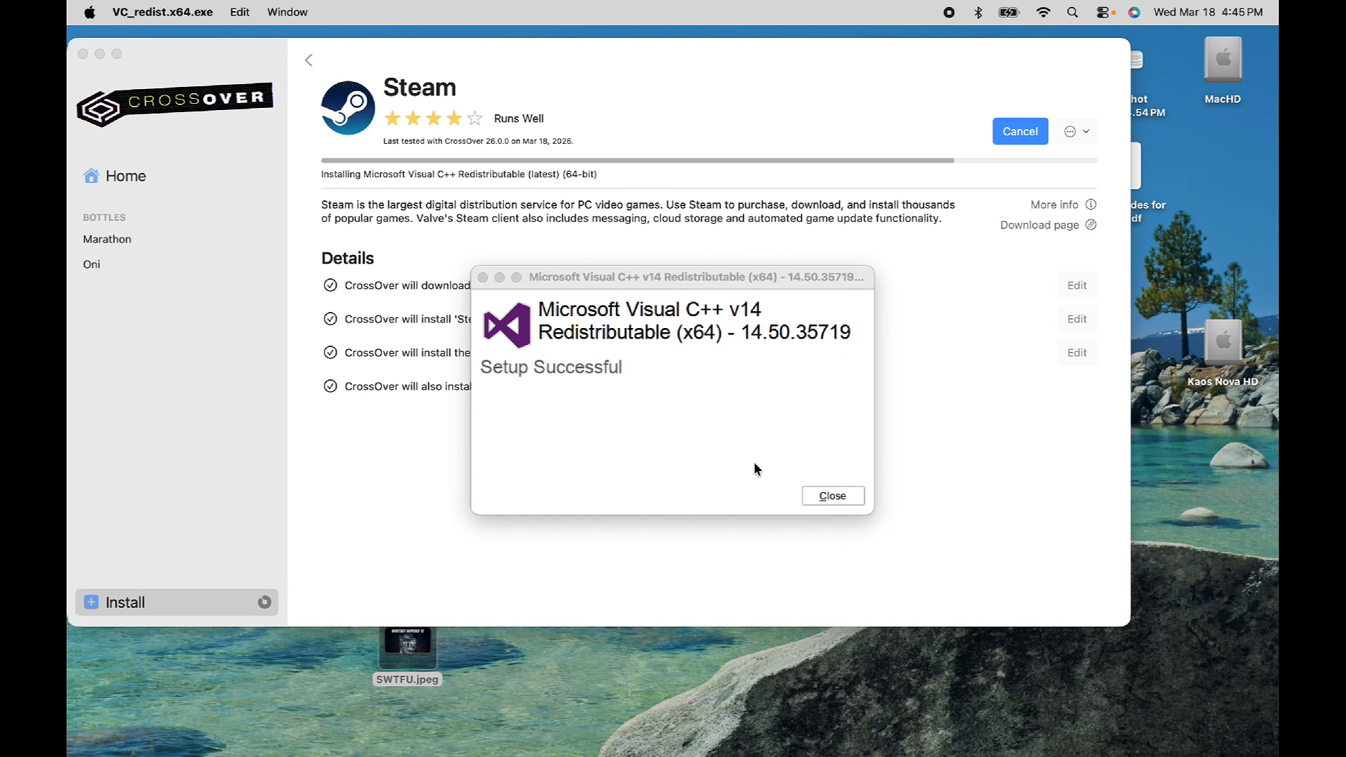
{"action": "left_click", "coordinate": [840, 496]}
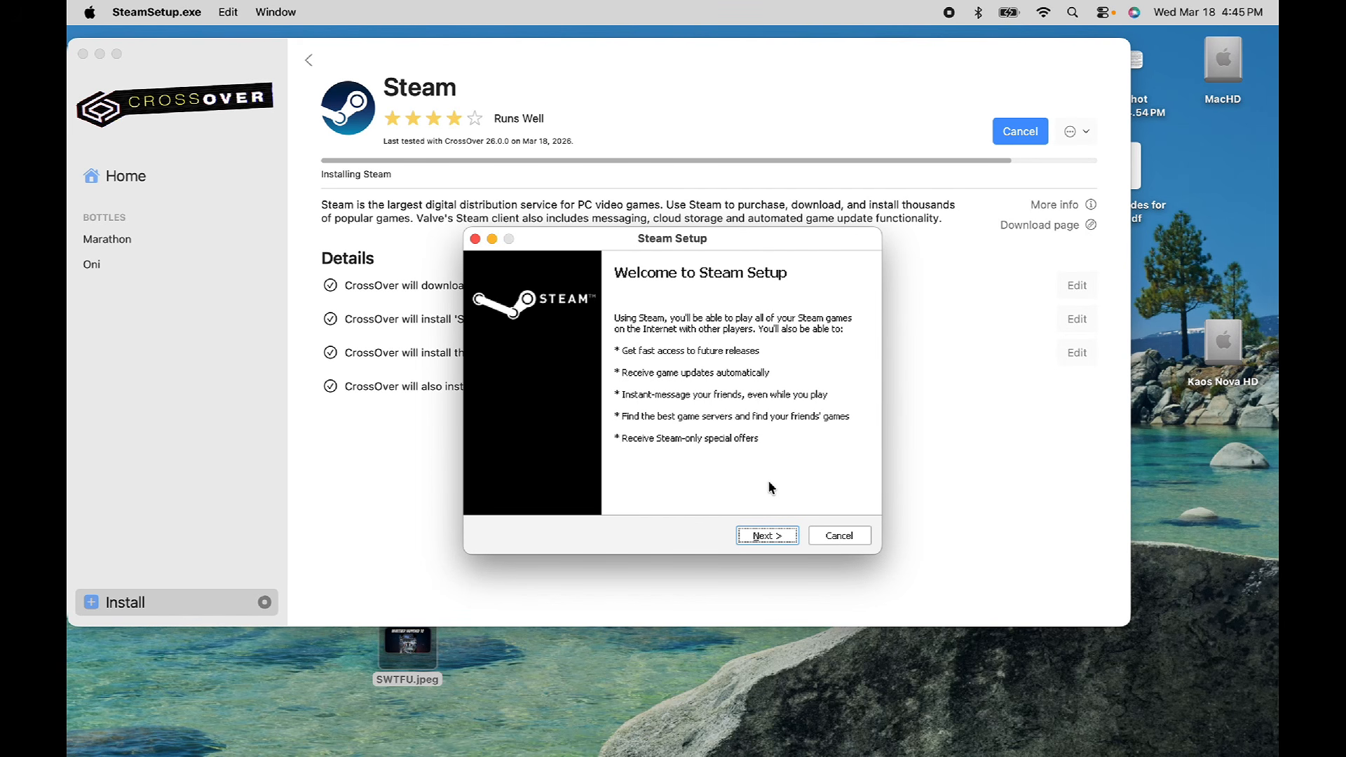
Step: Go through Steam Setup with English as the language and finish the installation
{"action": "left_click", "coordinate": [782, 535]}
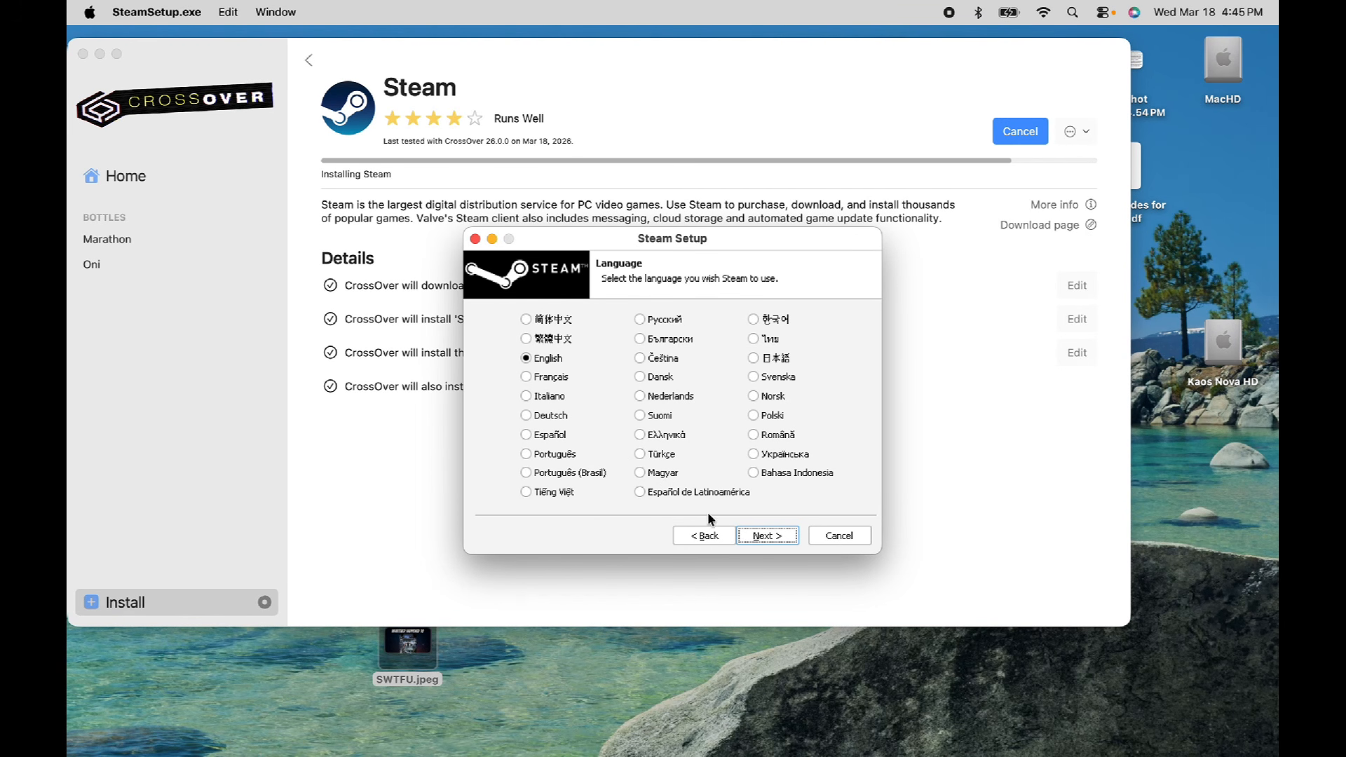
{"action": "left_click", "coordinate": [755, 536]}
{"action": "left_click", "coordinate": [756, 531]}
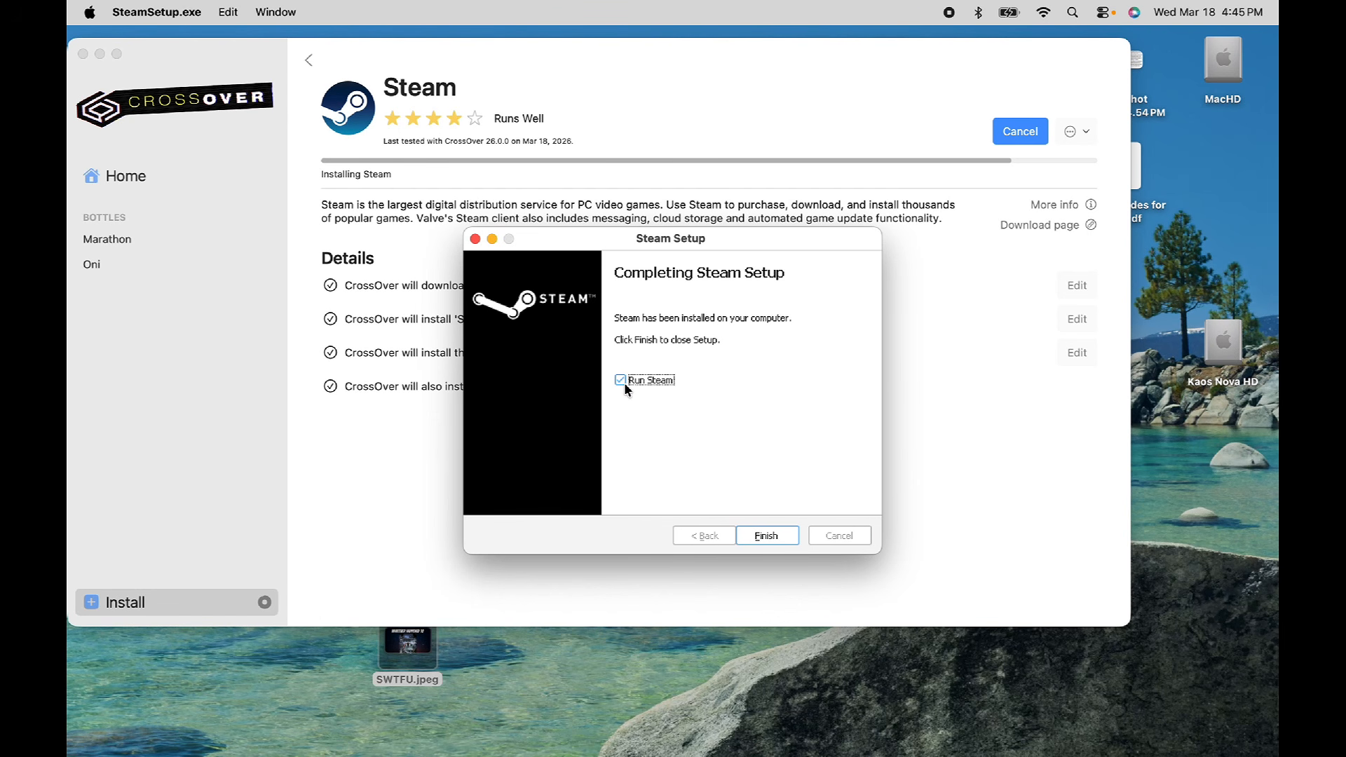
{"action": "left_click", "coordinate": [789, 531]}
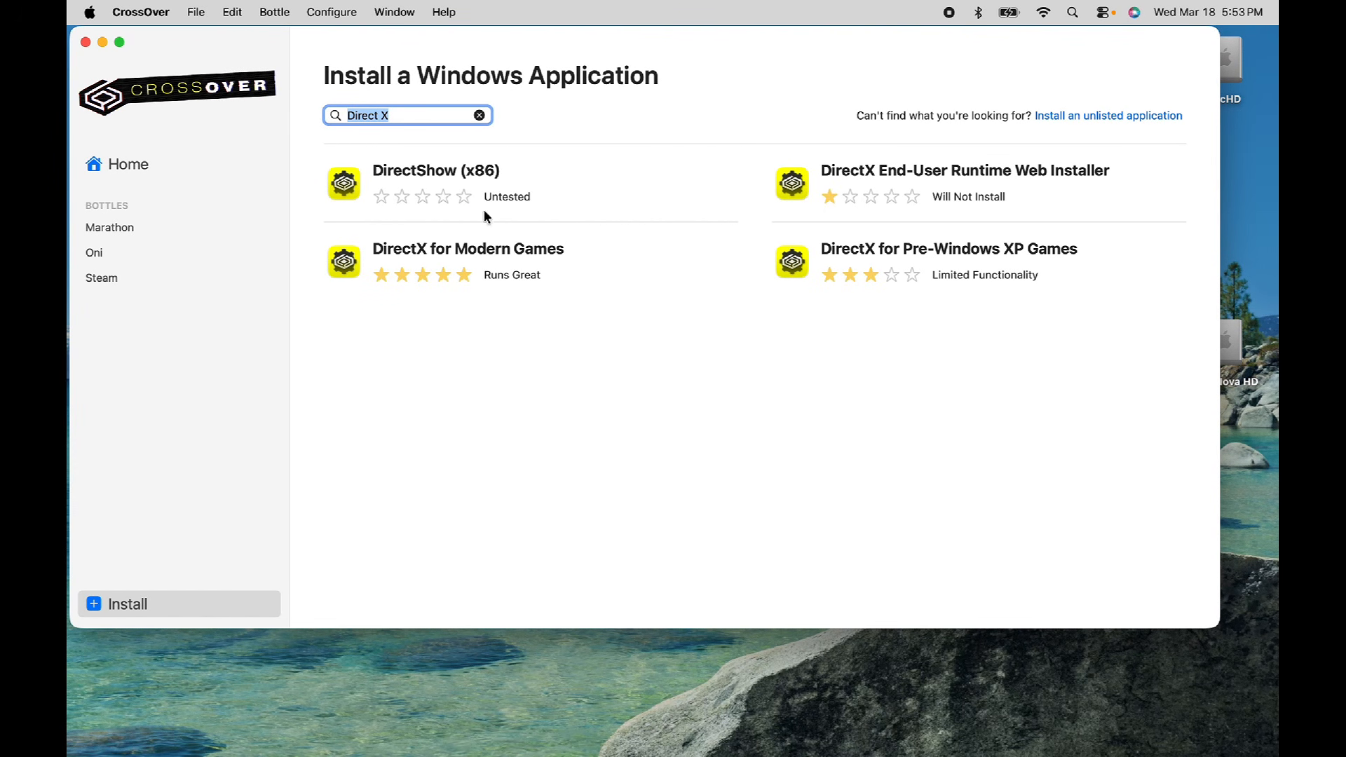
Step: Start installing DirectX for Modern Games with the existing Steam bottle as its destination
{"action": "left_click", "coordinate": [500, 276]}
{"action": "left_click", "coordinate": [1110, 121]}
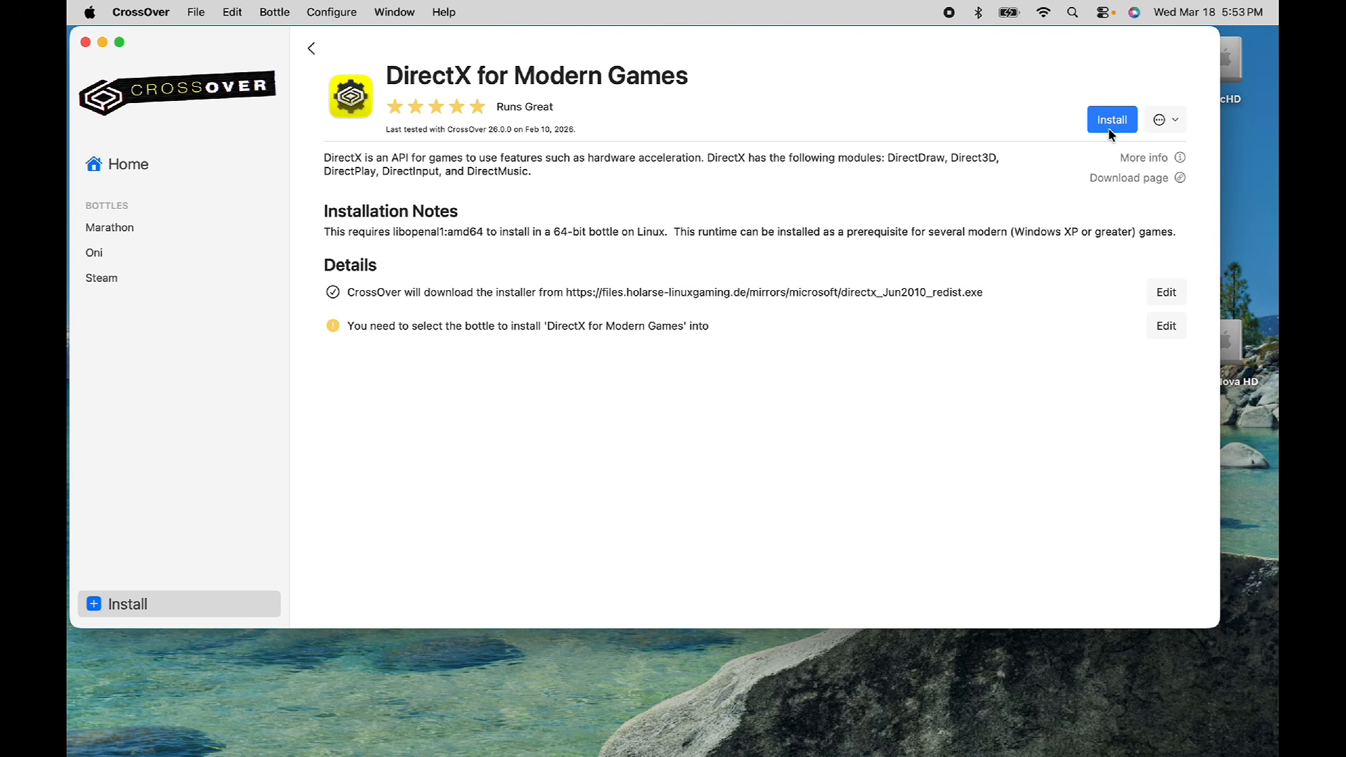
{"action": "left_click", "coordinate": [657, 326]}
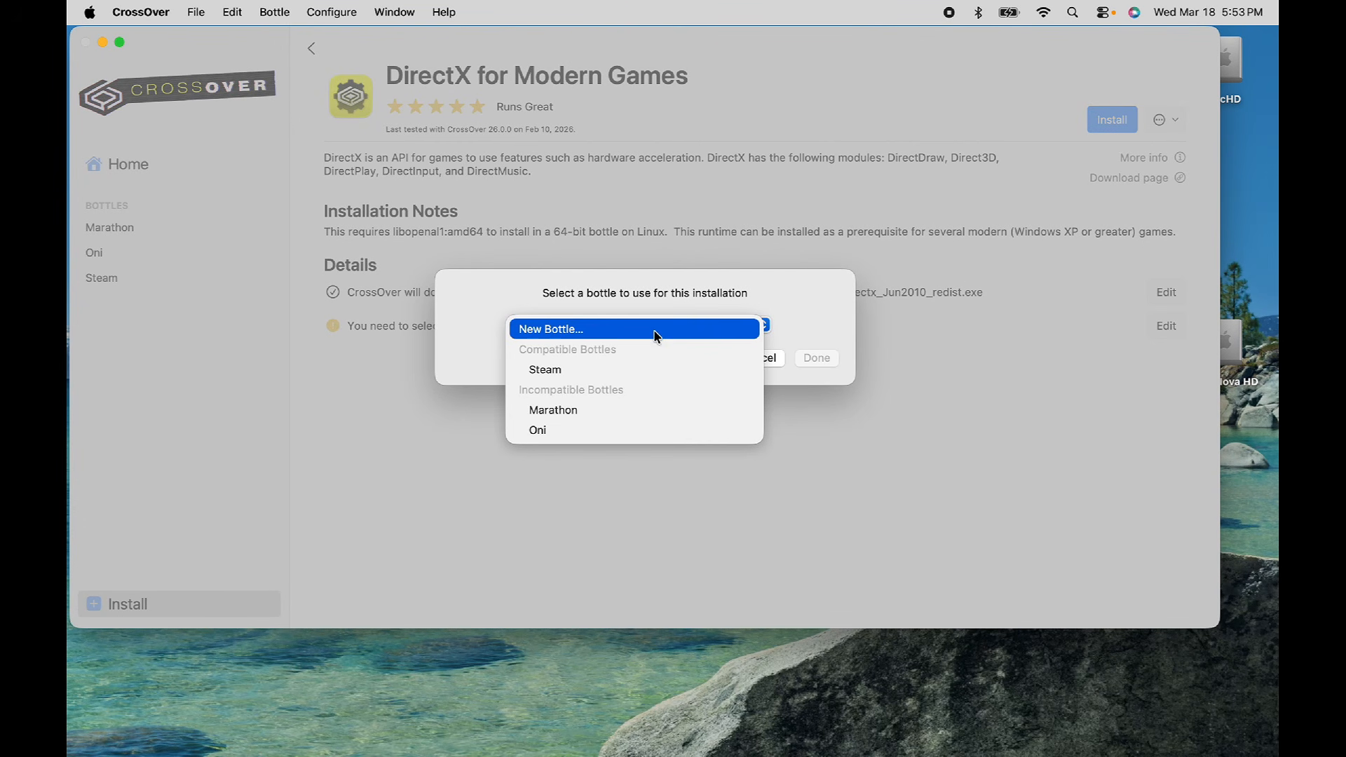
{"action": "left_click", "coordinate": [644, 368]}
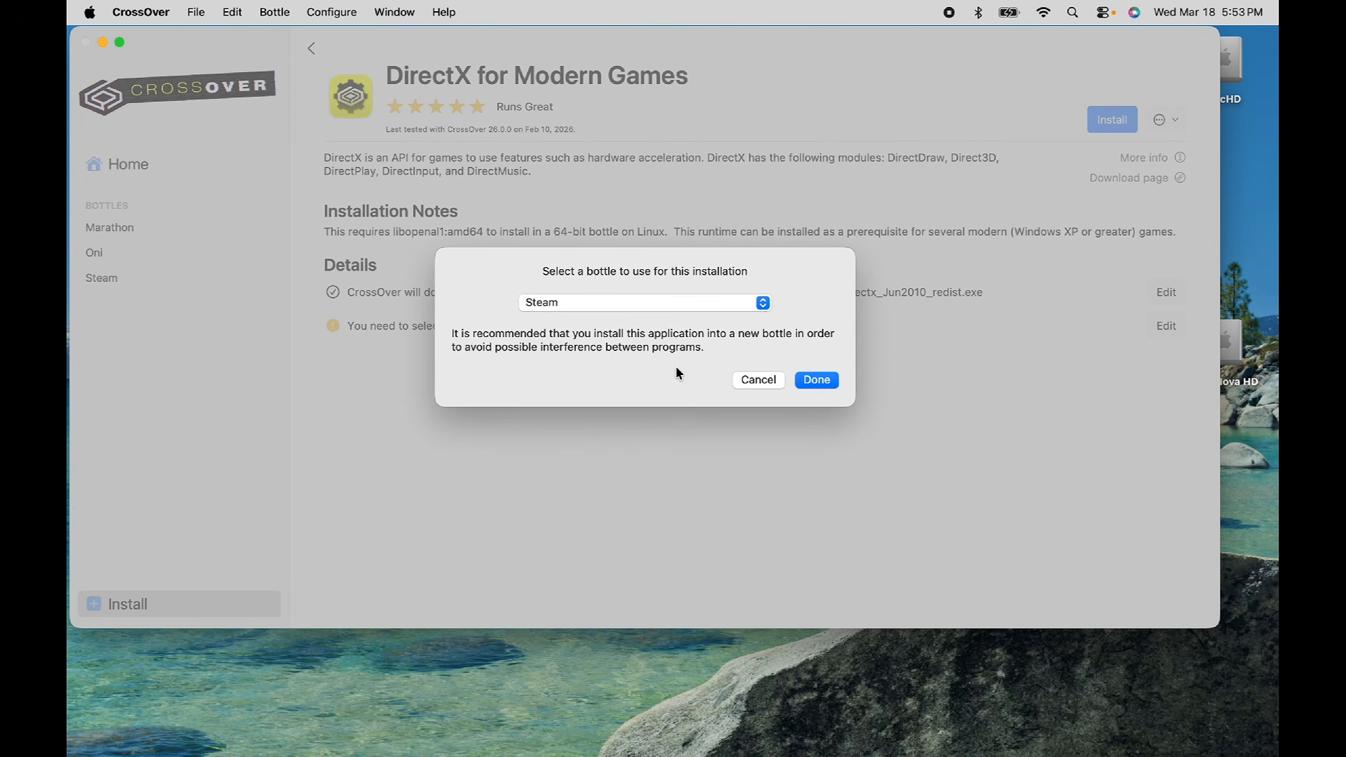
{"action": "left_click", "coordinate": [818, 380]}
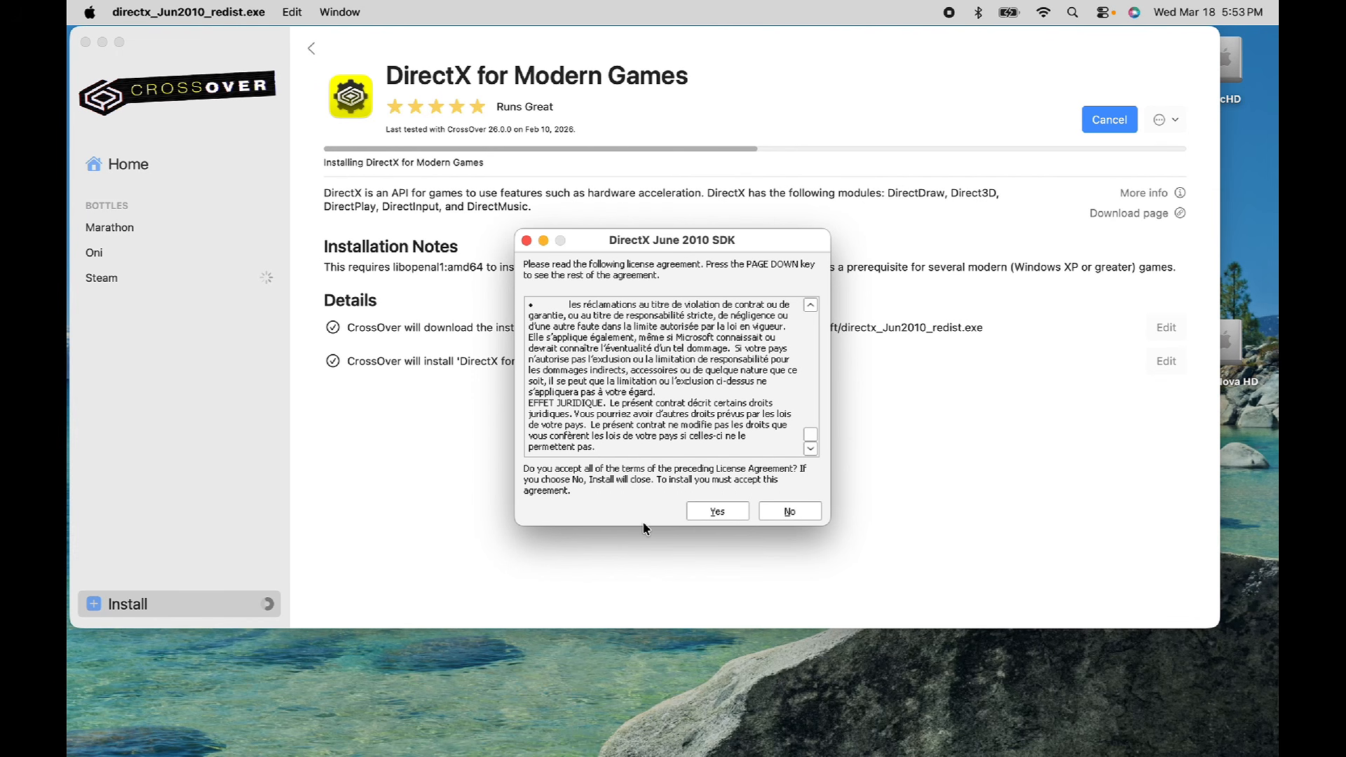
Step: Accept the DirectX June 2010 SDK and DirectX runtime license agreements and complete the DirectX setup
{"action": "left_click", "coordinate": [717, 511]}
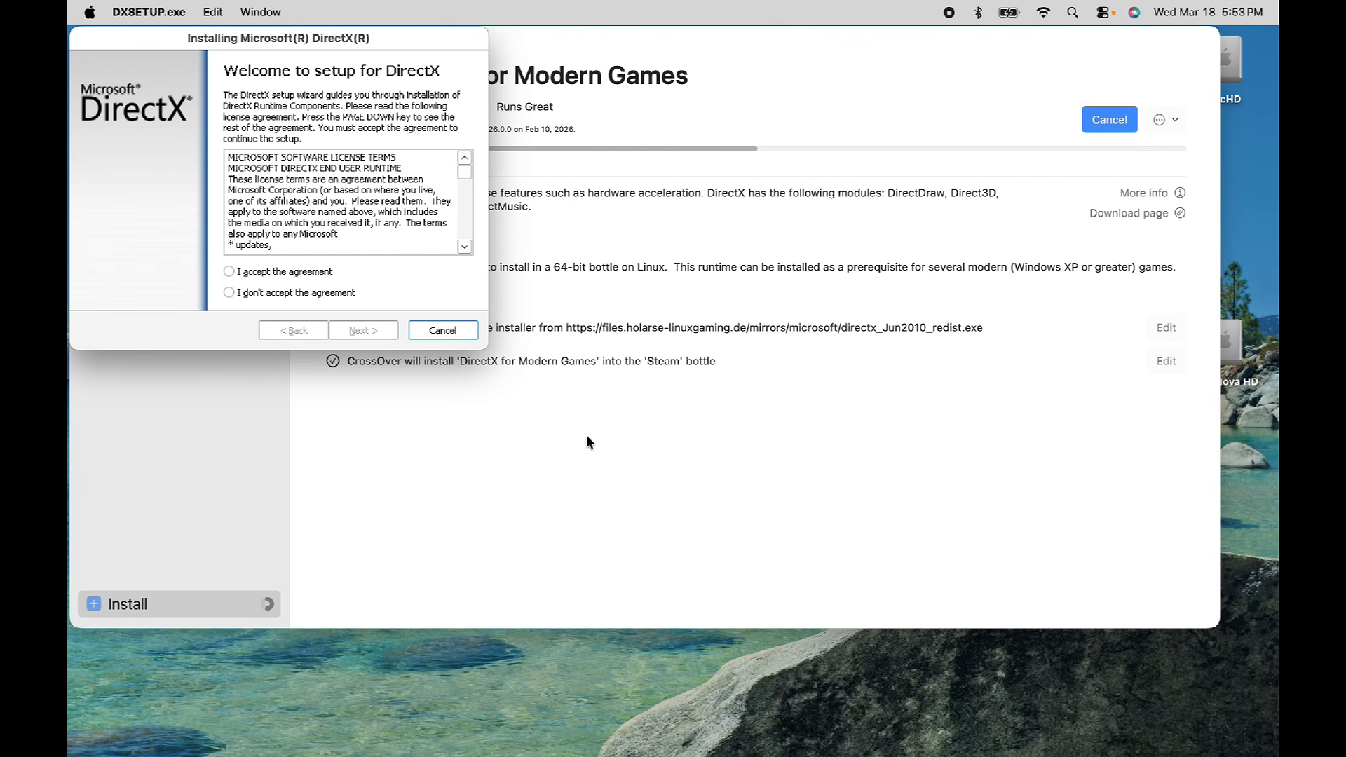
{"action": "left_click", "coordinate": [304, 273]}
{"action": "left_click", "coordinate": [354, 335]}
{"action": "left_click", "coordinate": [355, 335]}
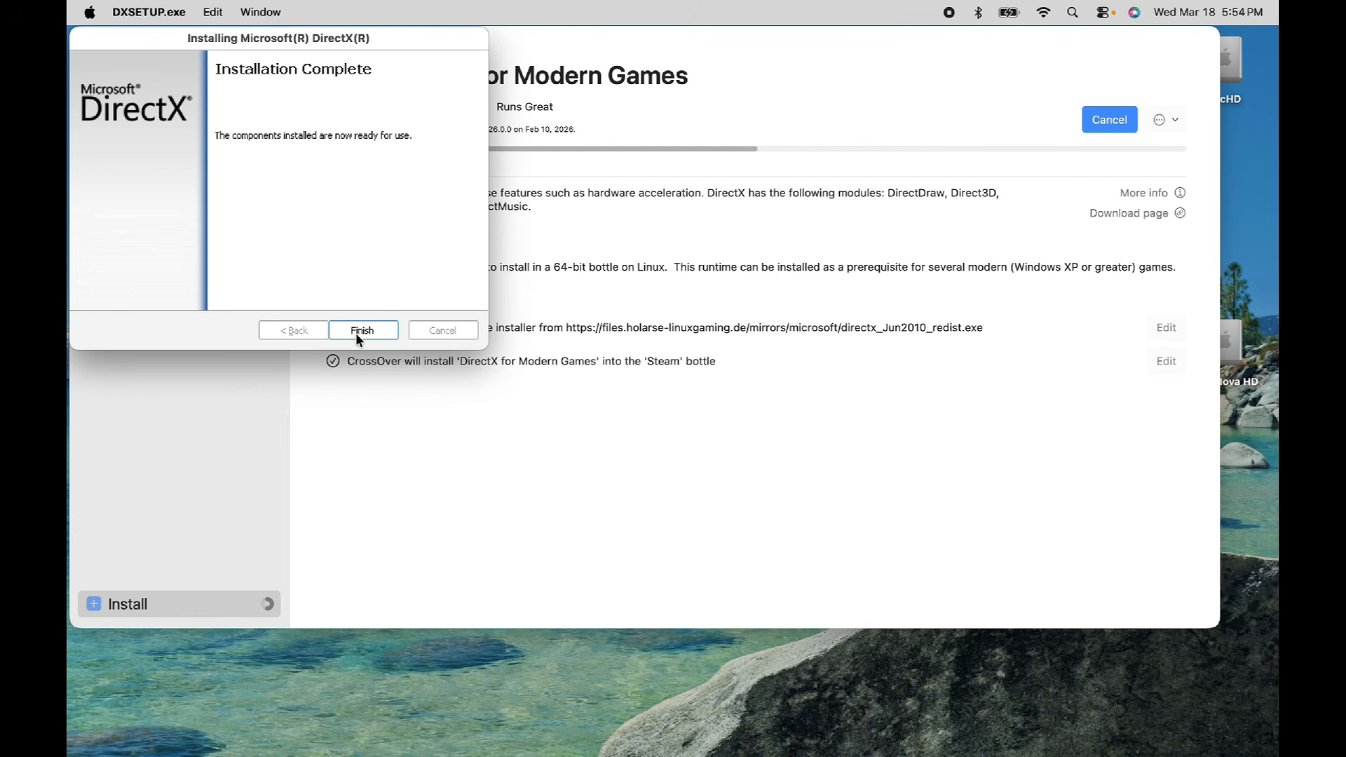
{"action": "left_click", "coordinate": [357, 331]}
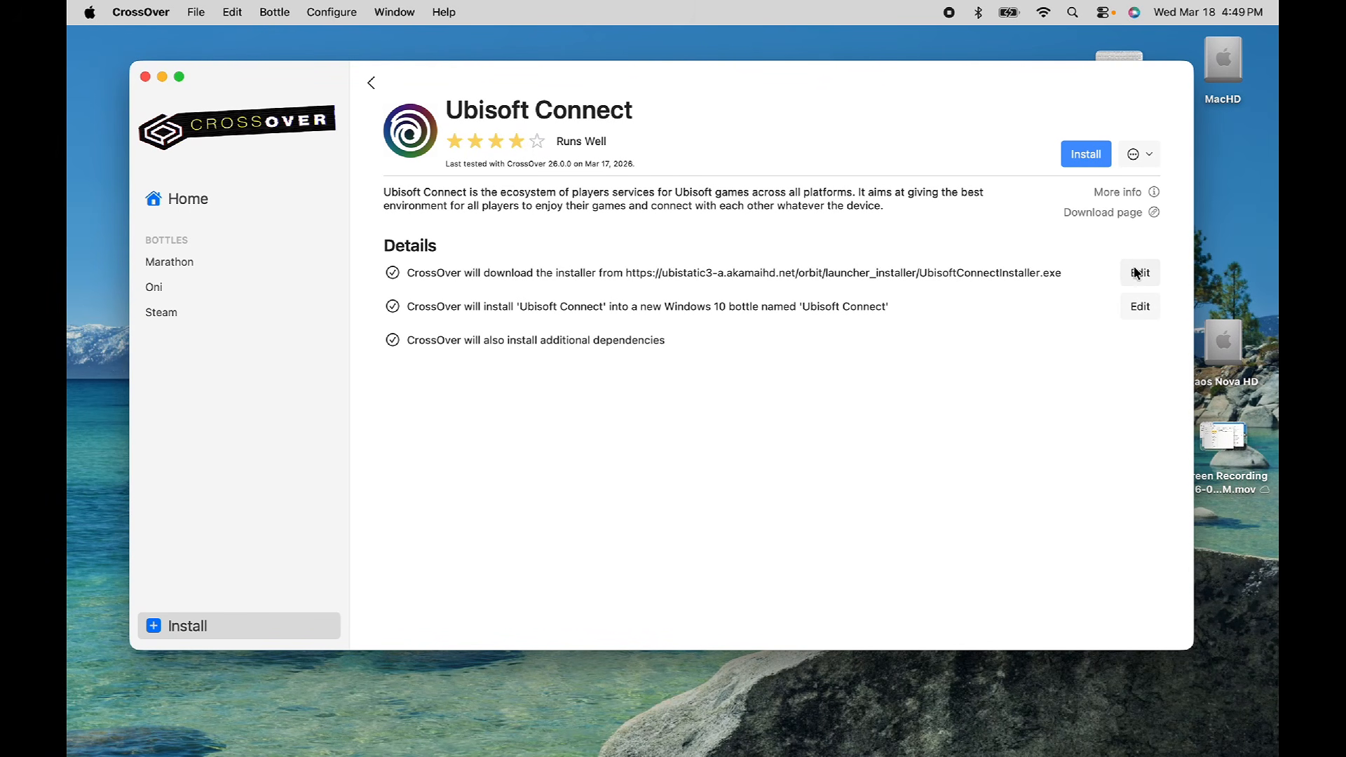
Step: Change the Ubisoft Connect installation's target from a new bottle to the existing Steam bottle
{"action": "left_click", "coordinate": [1136, 270]}
{"action": "left_click", "coordinate": [1162, 304]}
{"action": "left_click", "coordinate": [1142, 306]}
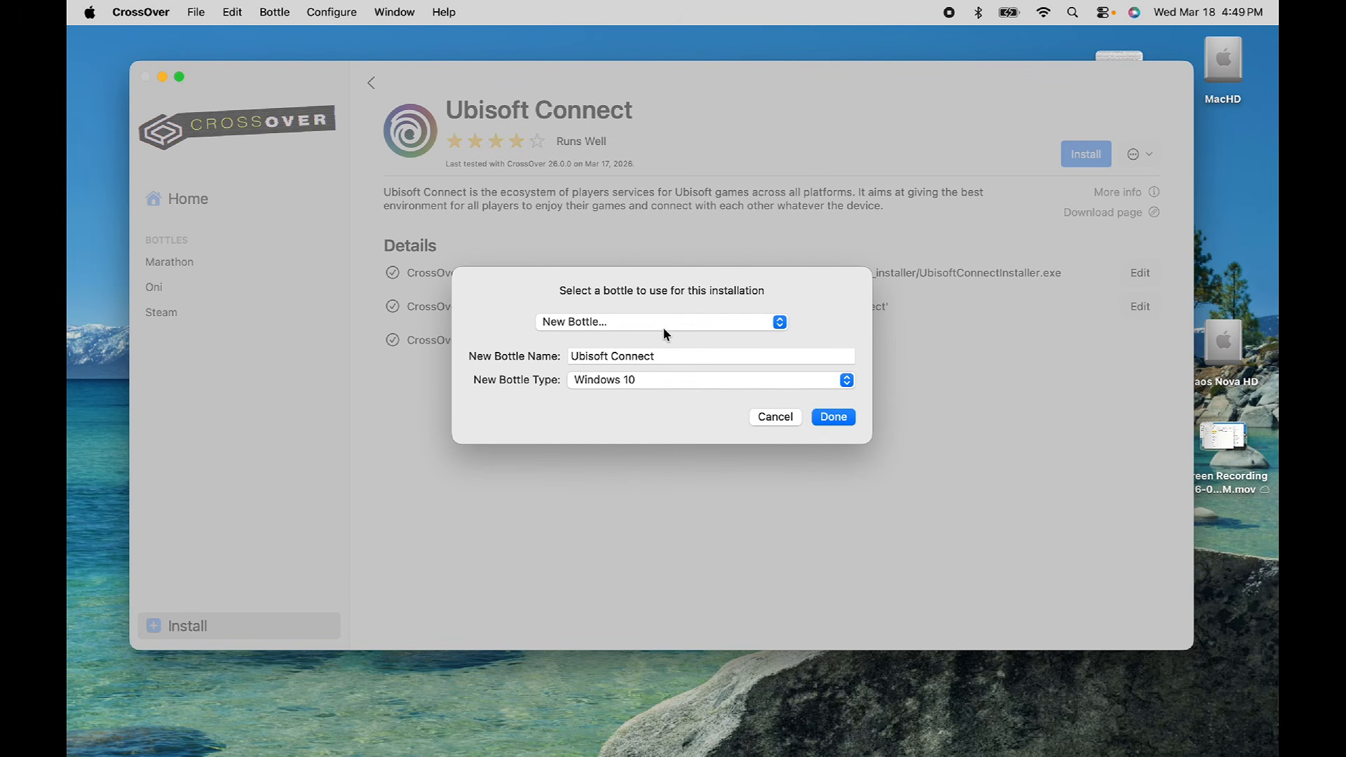
{"action": "left_click", "coordinate": [622, 322]}
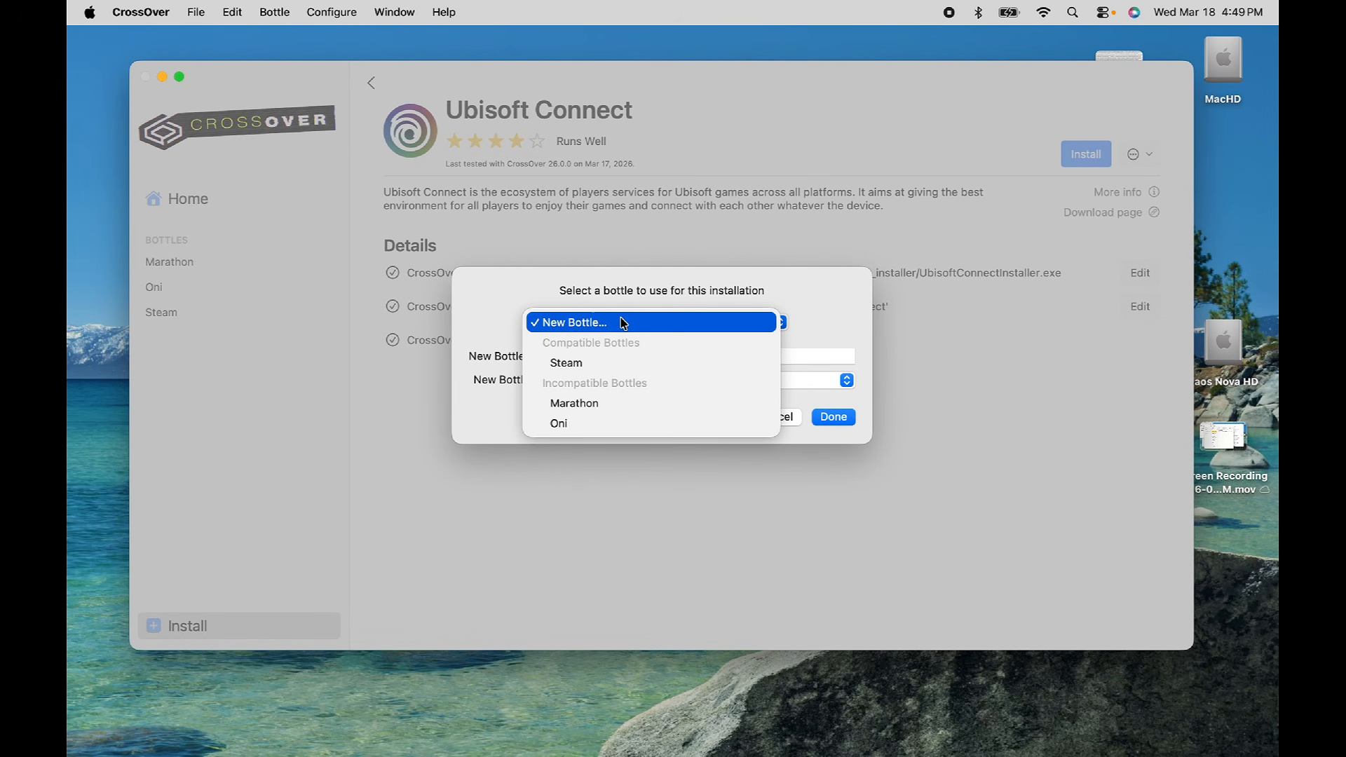
{"action": "left_click", "coordinate": [608, 364]}
{"action": "left_click", "coordinate": [834, 417]}
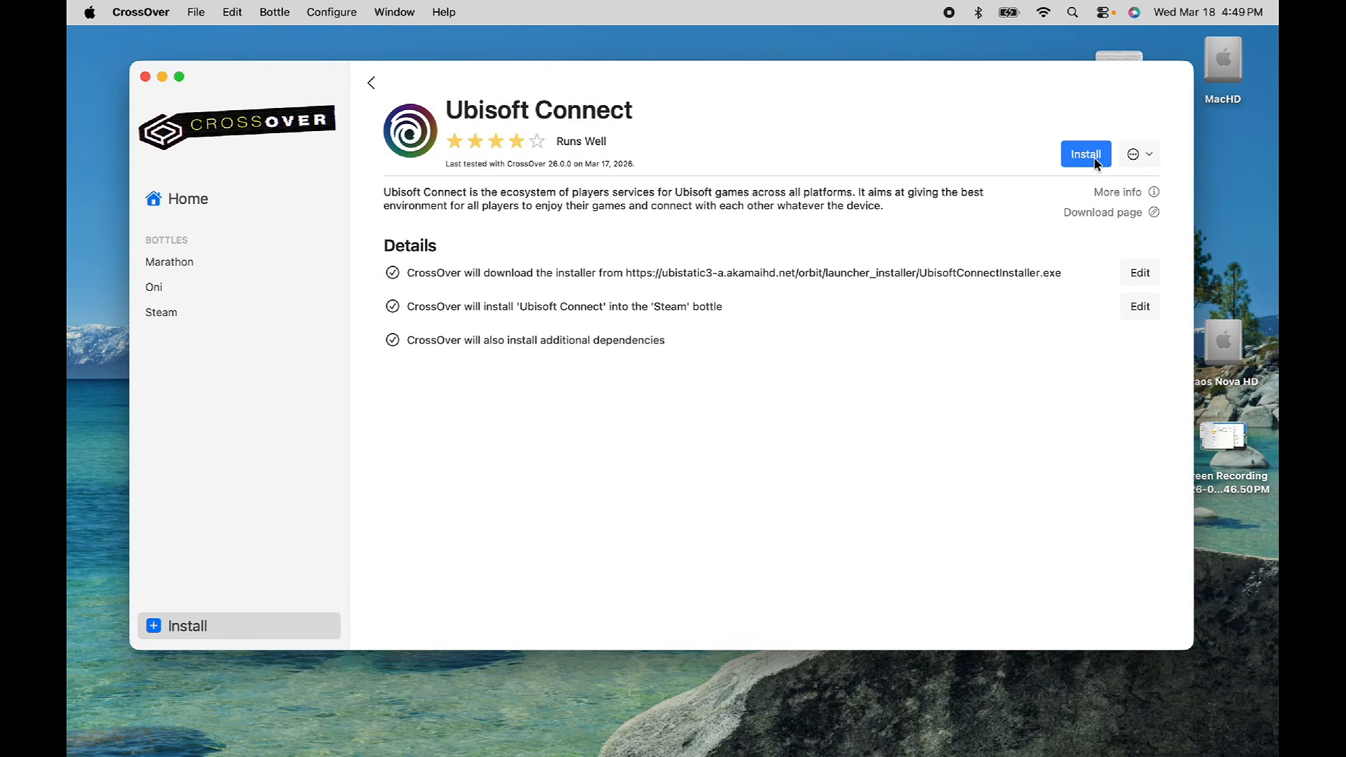
Step: Install Ubisoft Connect in English to the default folder and finish setup with Run Ubisoft Connect turned off
{"action": "left_click", "coordinate": [1096, 159]}
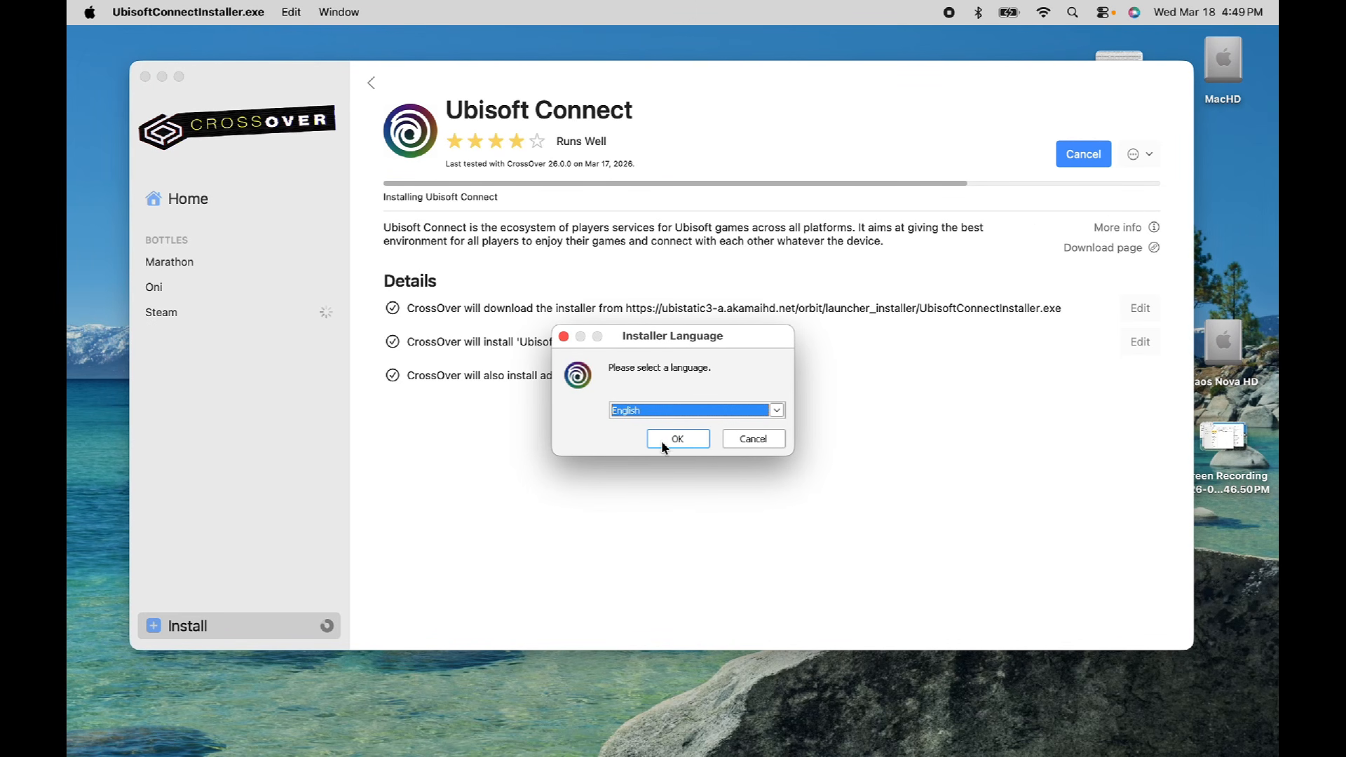
{"action": "left_click", "coordinate": [663, 441]}
{"action": "left_click", "coordinate": [758, 537]}
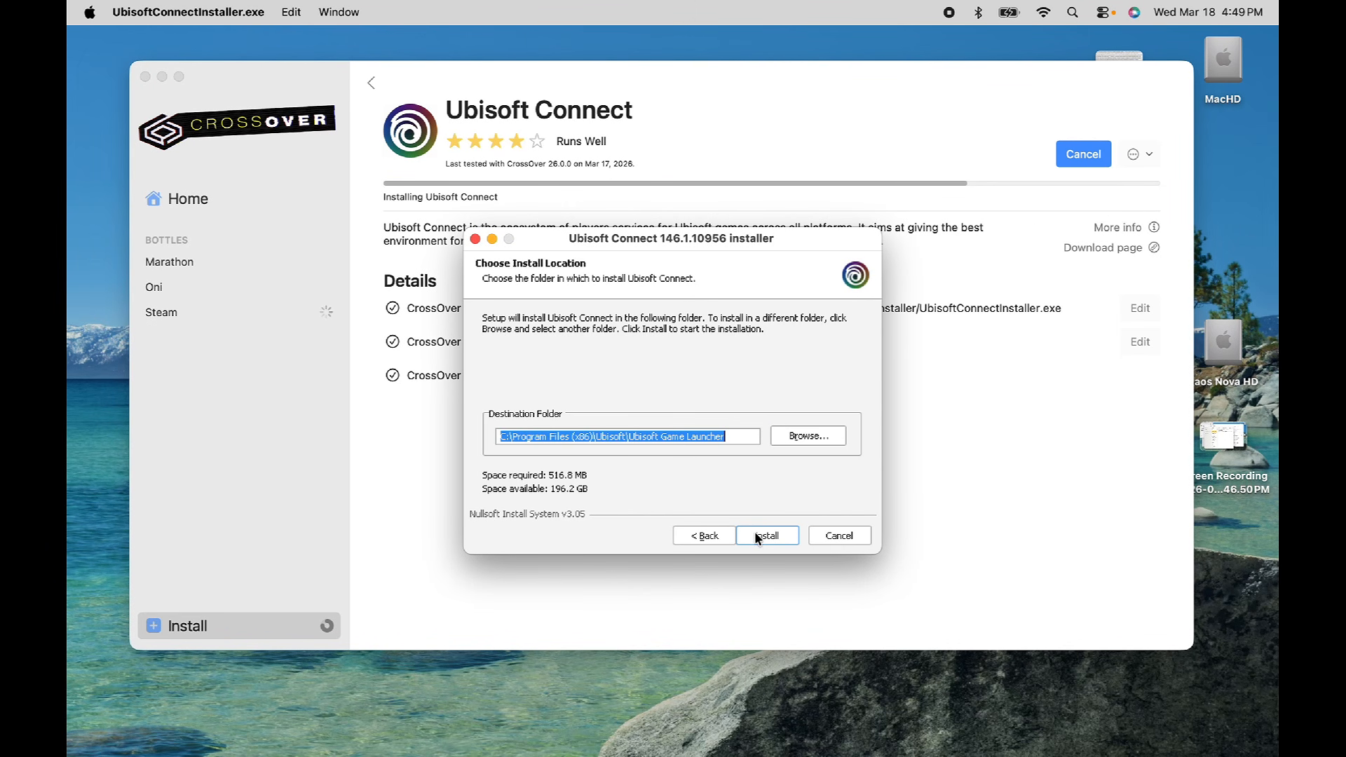
{"action": "left_click", "coordinate": [759, 536]}
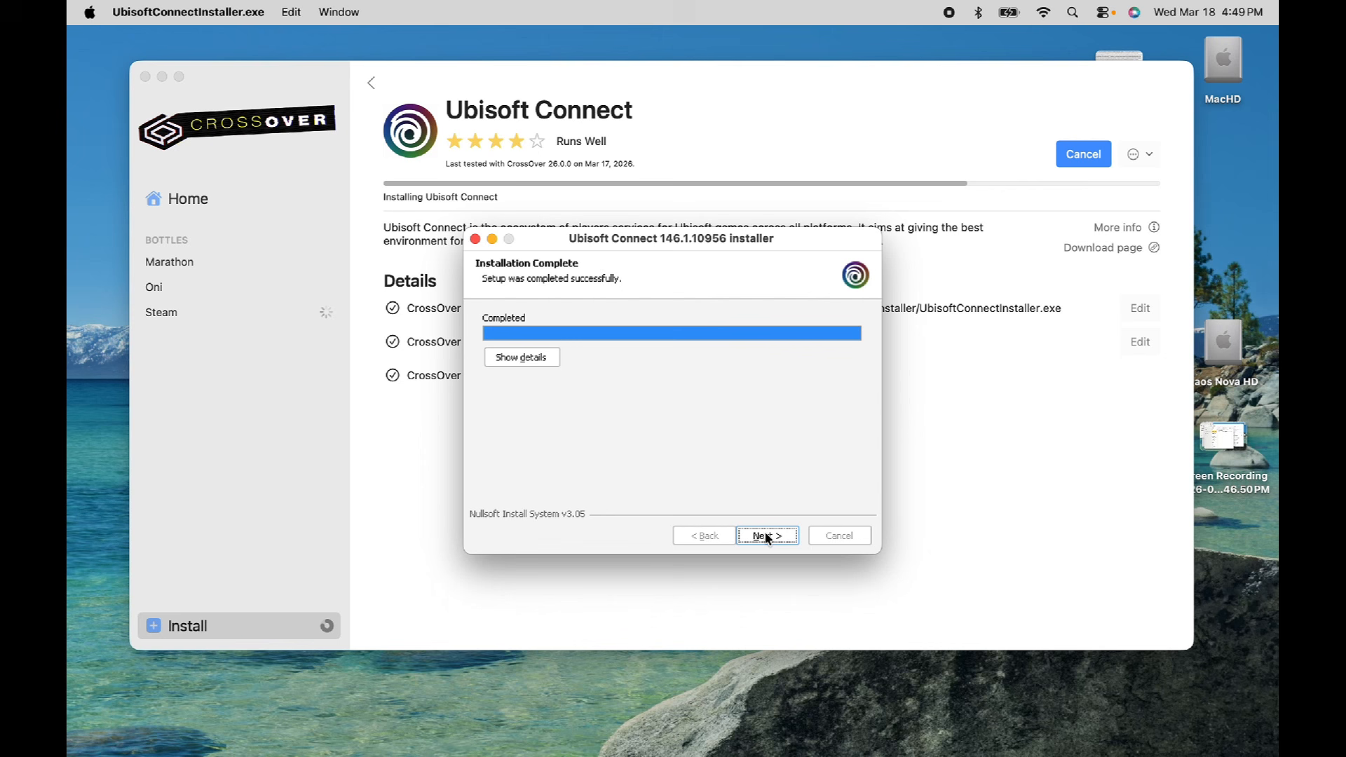
{"action": "left_click", "coordinate": [767, 536]}
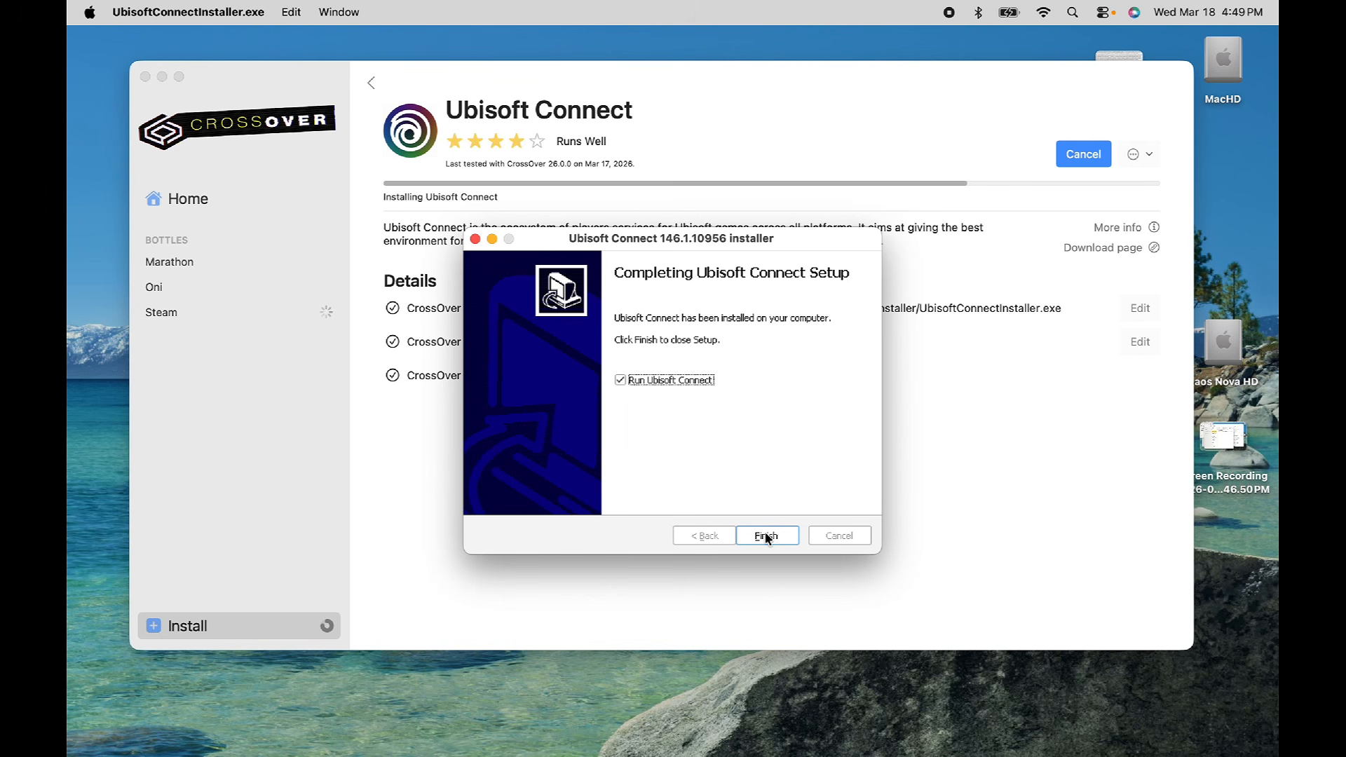
{"action": "left_click", "coordinate": [621, 380]}
{"action": "left_click", "coordinate": [767, 536]}
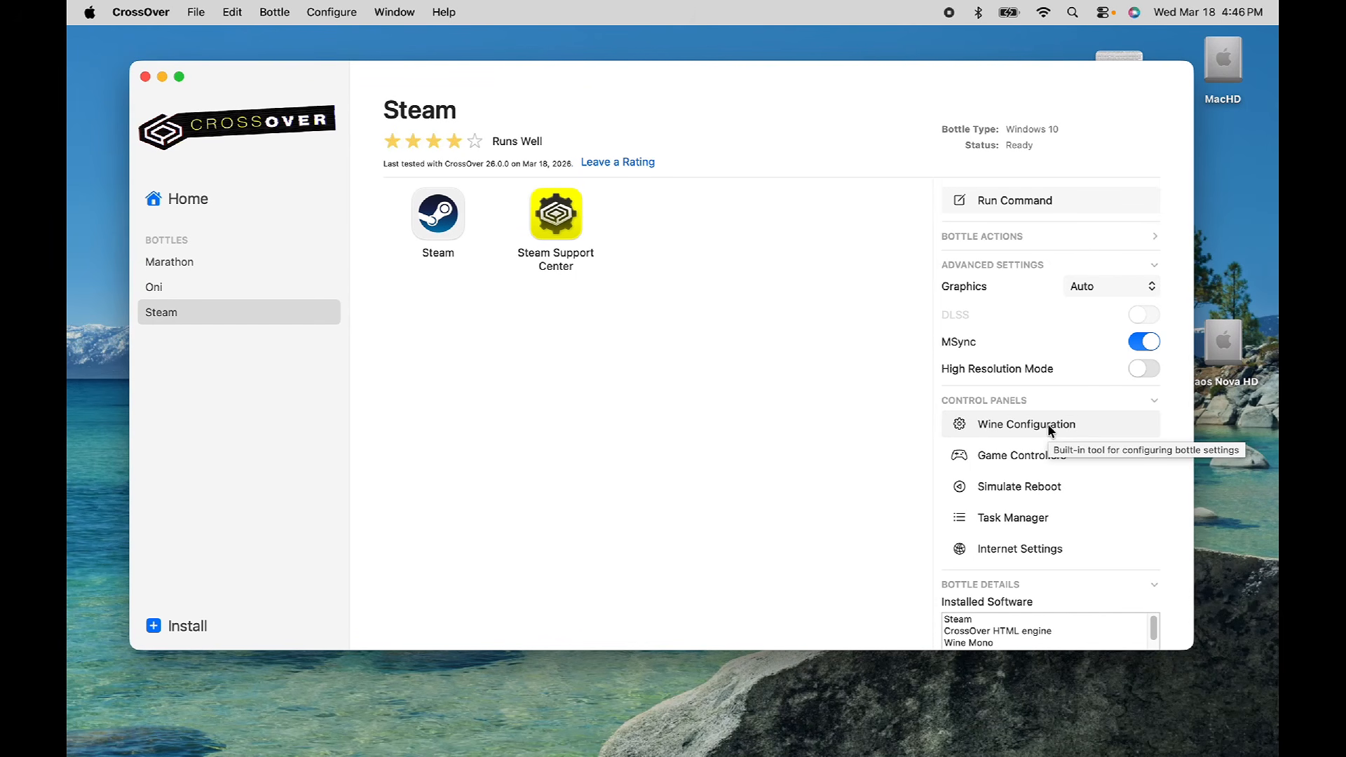
Step: Open the Steam bottle's Wine Configuration and place the Notes window with the Bethesda audio overrides beside it
{"action": "left_click", "coordinate": [1050, 426]}
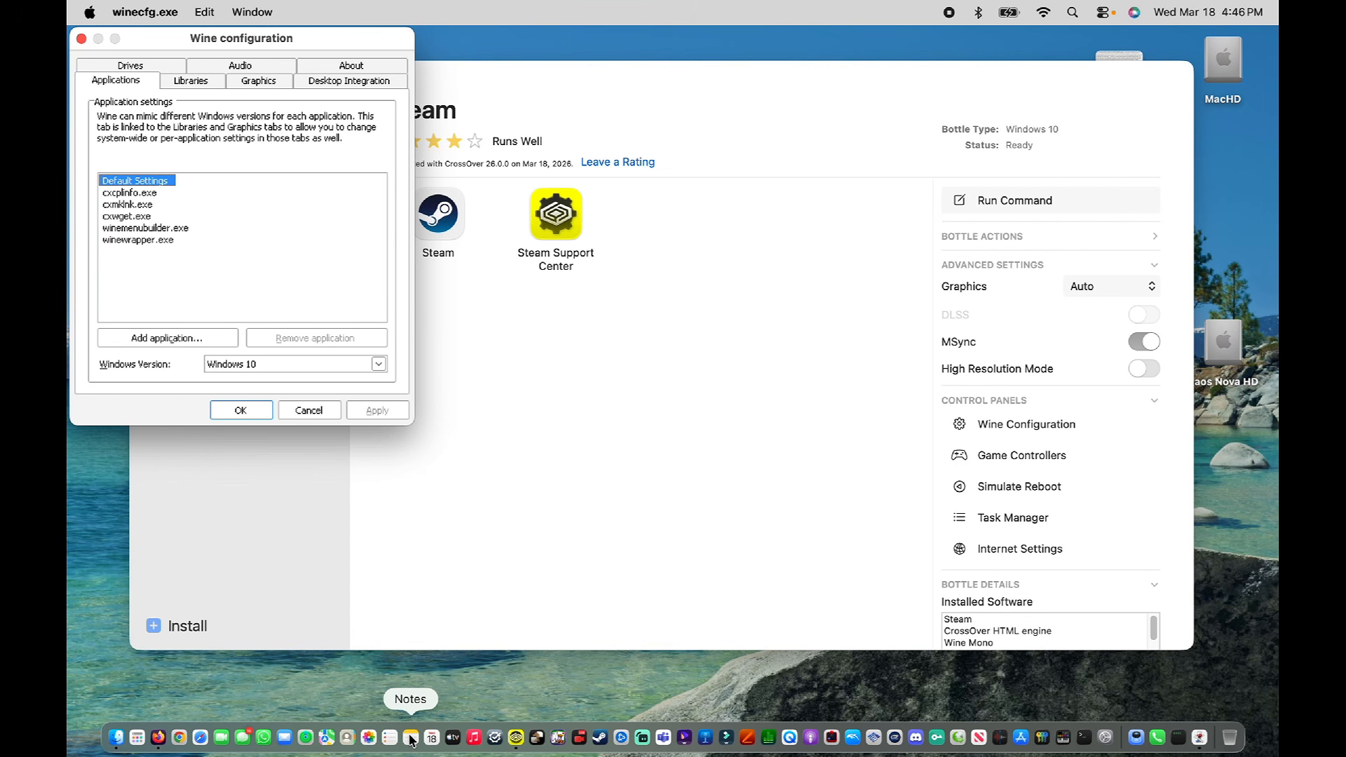
{"action": "left_click", "coordinate": [411, 738]}
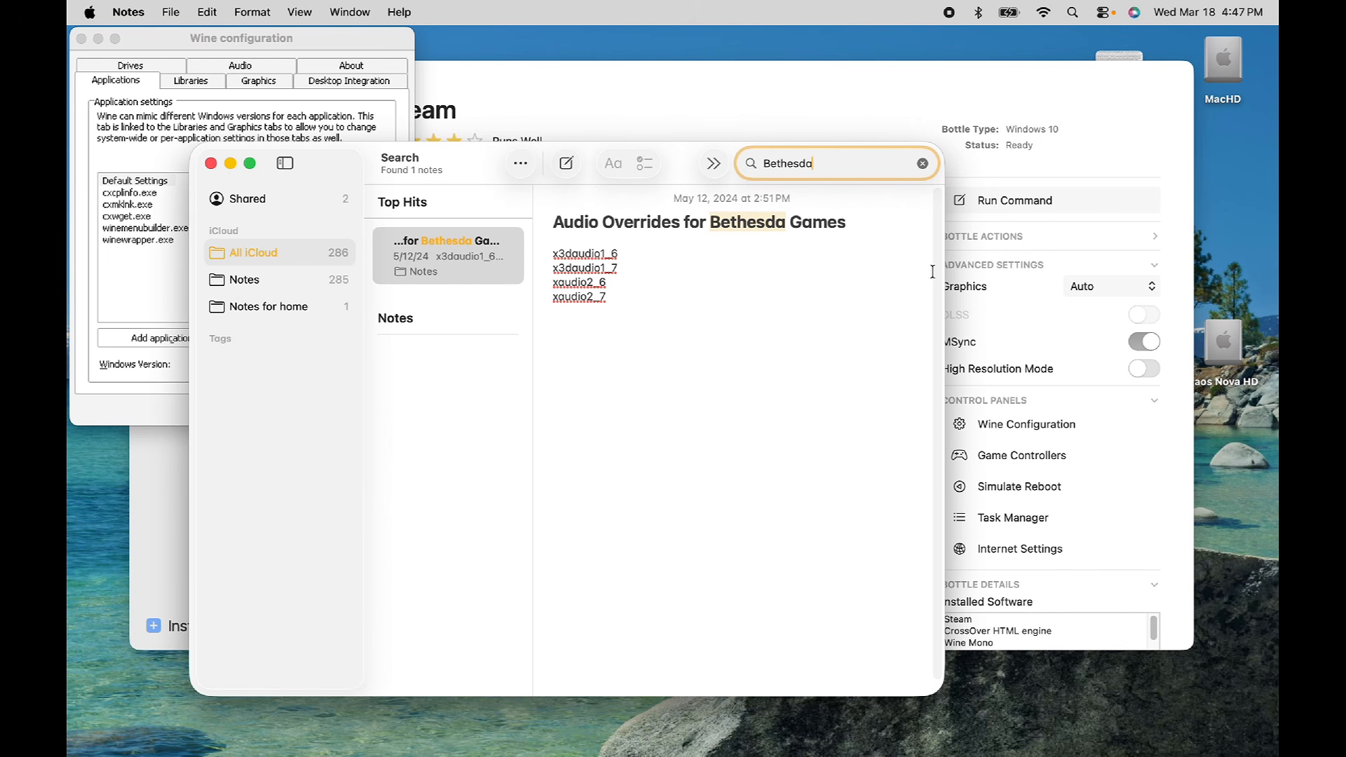
{"action": "left_click", "coordinate": [647, 359]}
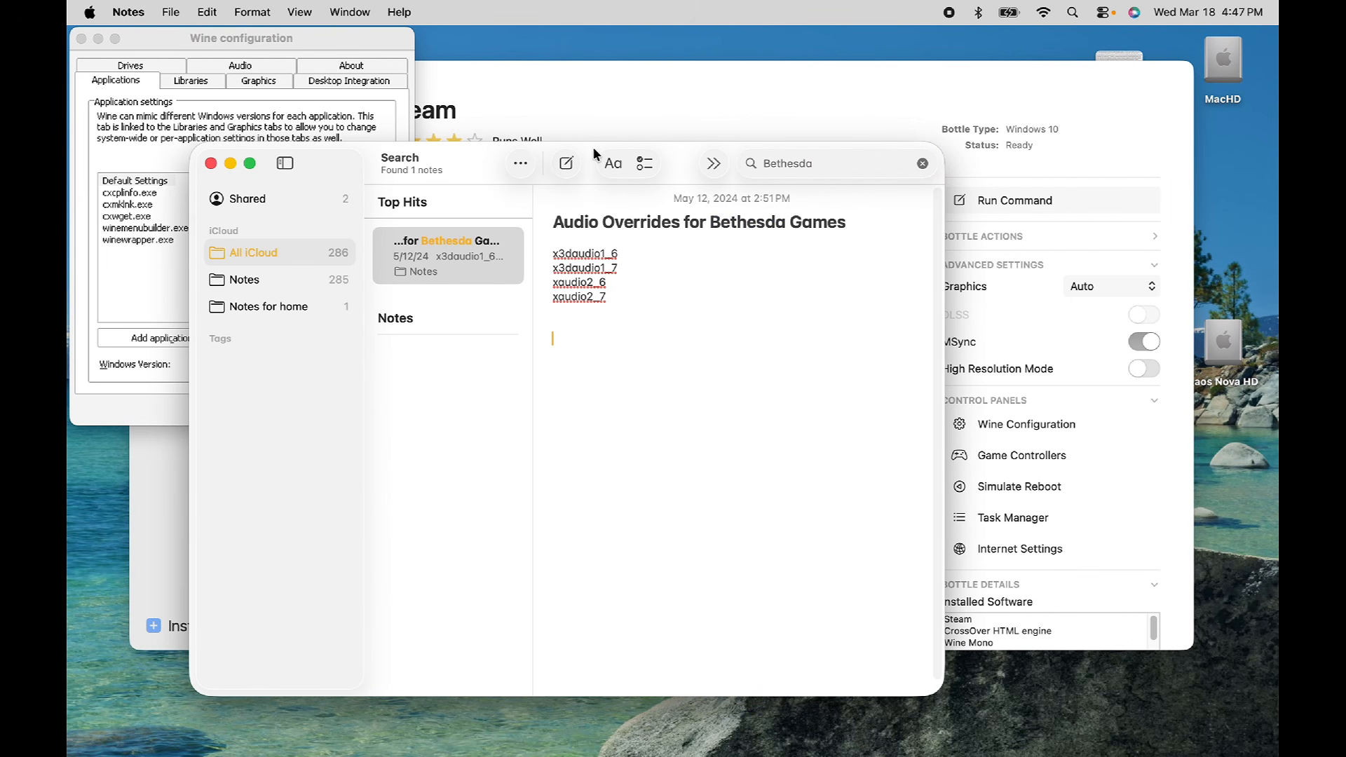
{"action": "left_click_drag", "start_coordinate": [594, 153], "coordinate": [887, 77]}
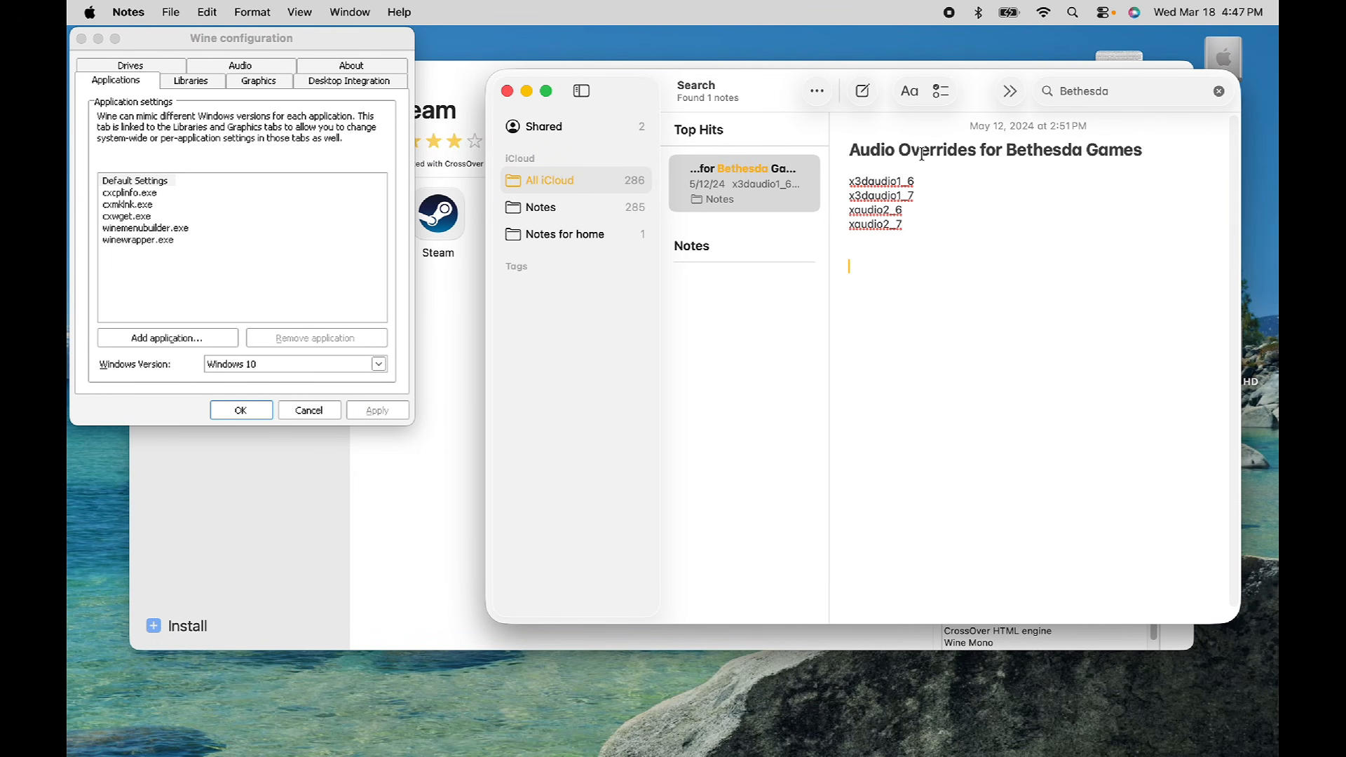
Step: Copy x3daudio1_6 from the note and add it as a new library override in Wine configuration
{"action": "double_click", "coordinate": [924, 180]}
{"action": "key", "text": "super+c"}
{"action": "left_click", "coordinate": [199, 81]}
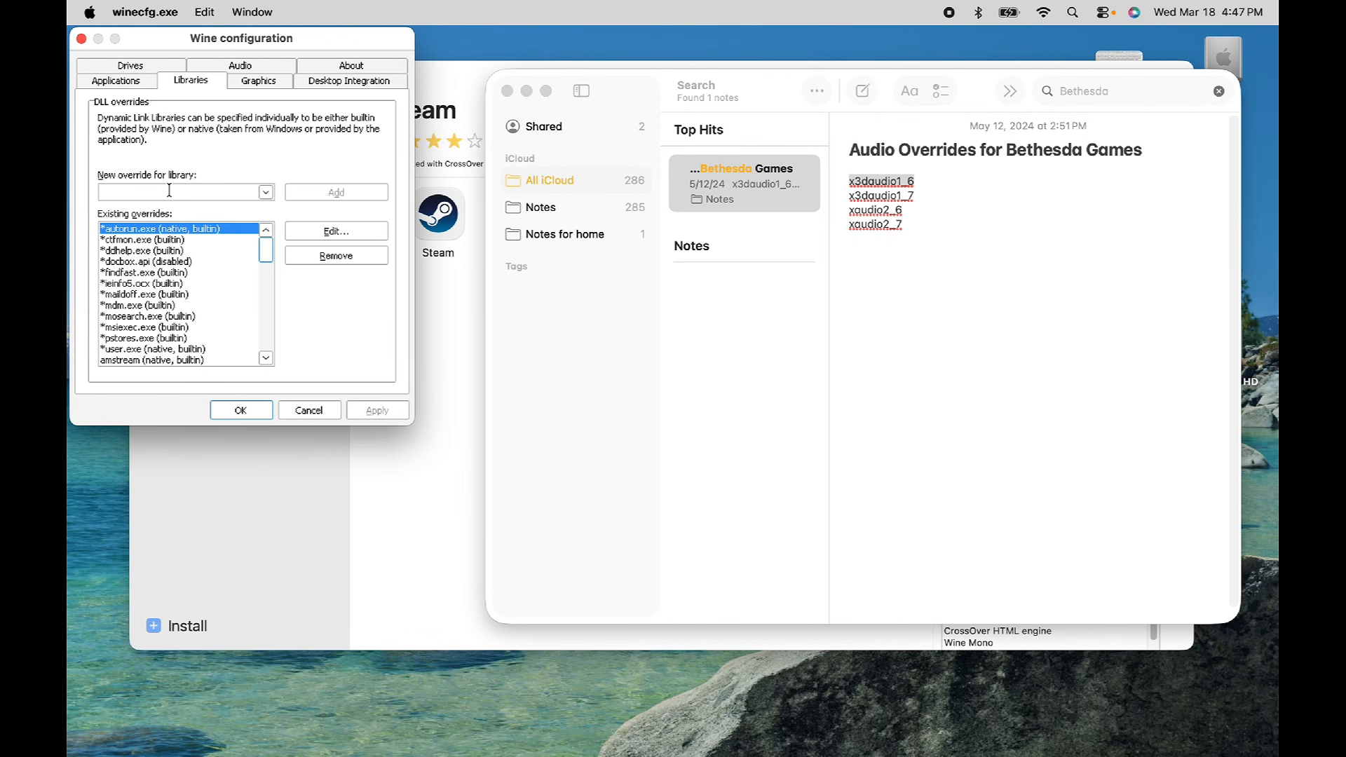
{"action": "key", "text": "super+v"}
{"action": "left_click", "coordinate": [342, 193]}
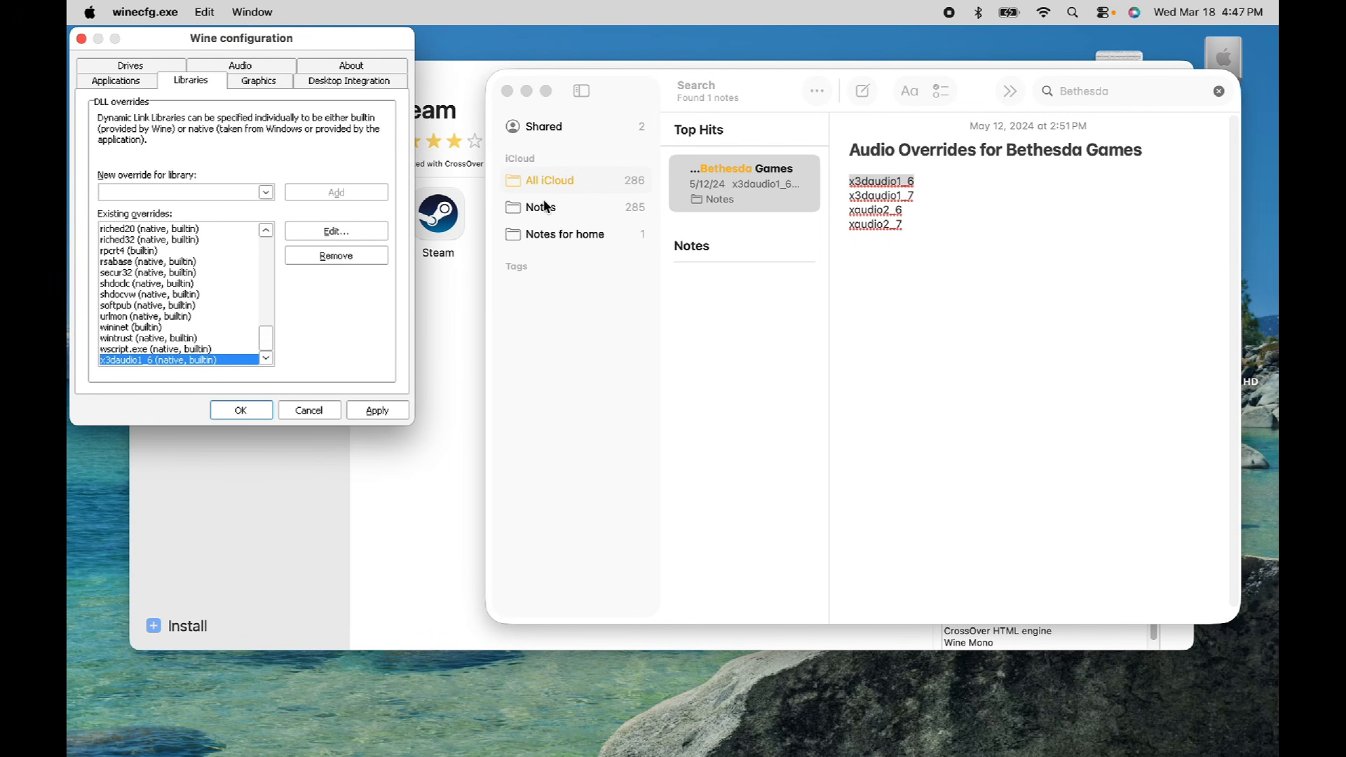
Step: Copy x3daudio1_7 from the Bethesda audio note and add it as a new library override in Wine configuration
{"action": "left_click", "coordinate": [972, 196]}
{"action": "left_click_drag", "start_coordinate": [920, 196], "coordinate": [808, 191]}
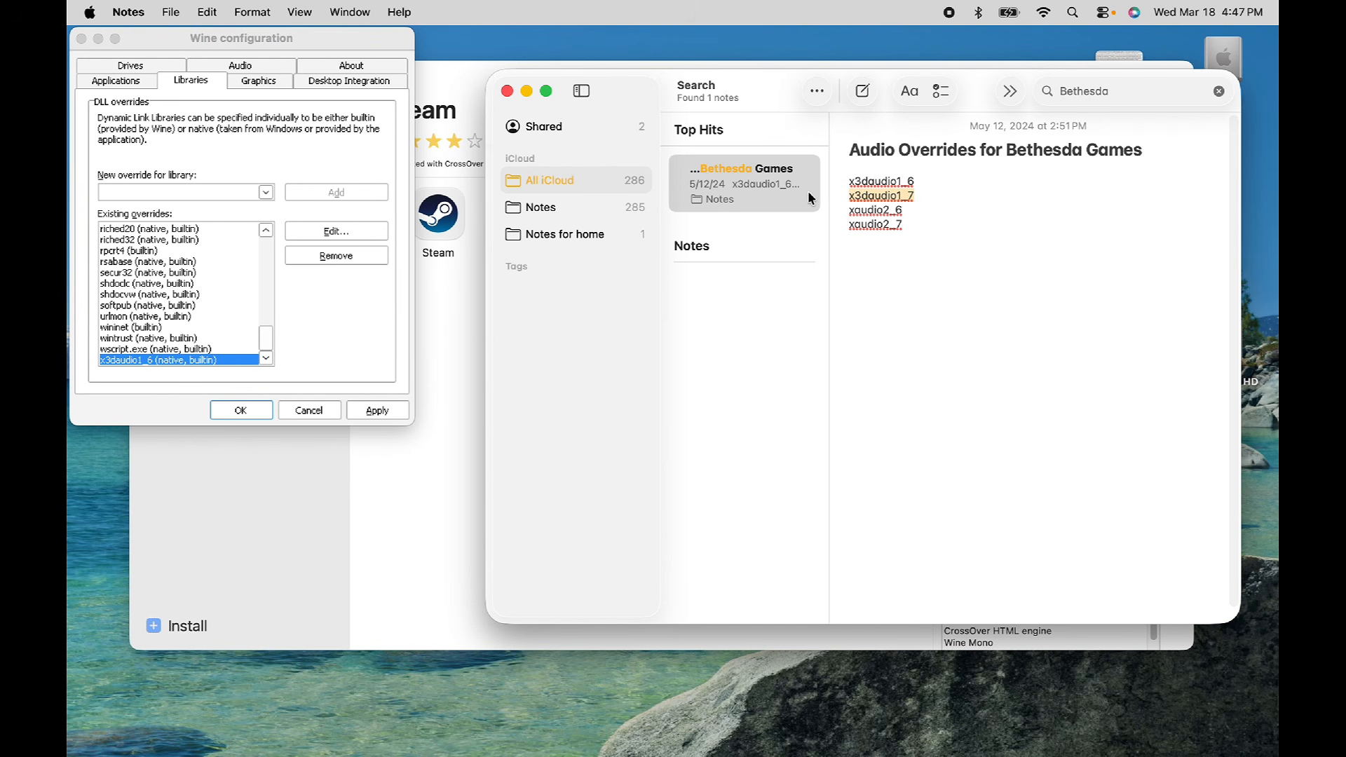
{"action": "left_click", "coordinate": [152, 193]}
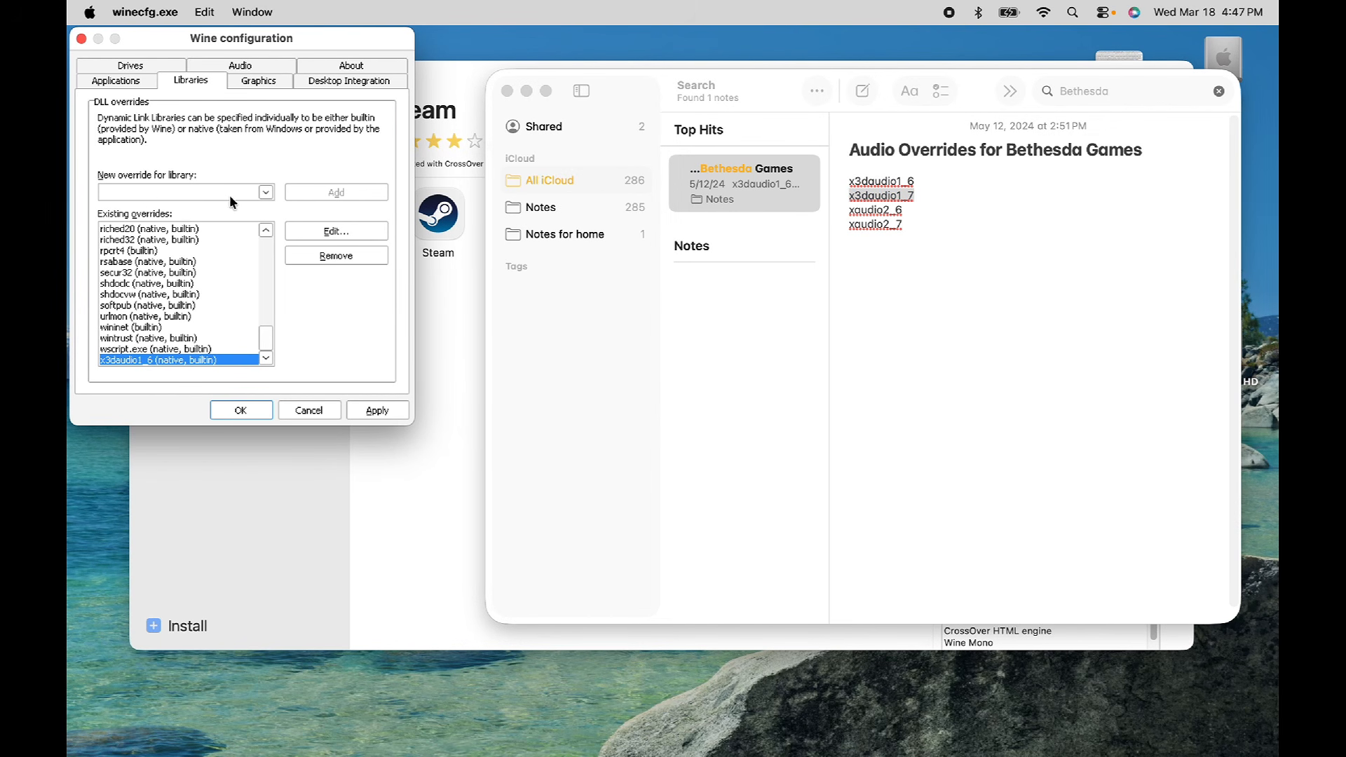
{"action": "key", "text": "super+v"}
{"action": "left_click", "coordinate": [373, 194]}
Step: Copy xaudio2_6 from the Bethesda audio note and add it as a new library override in Wine configuration
{"action": "left_click", "coordinate": [987, 227]}
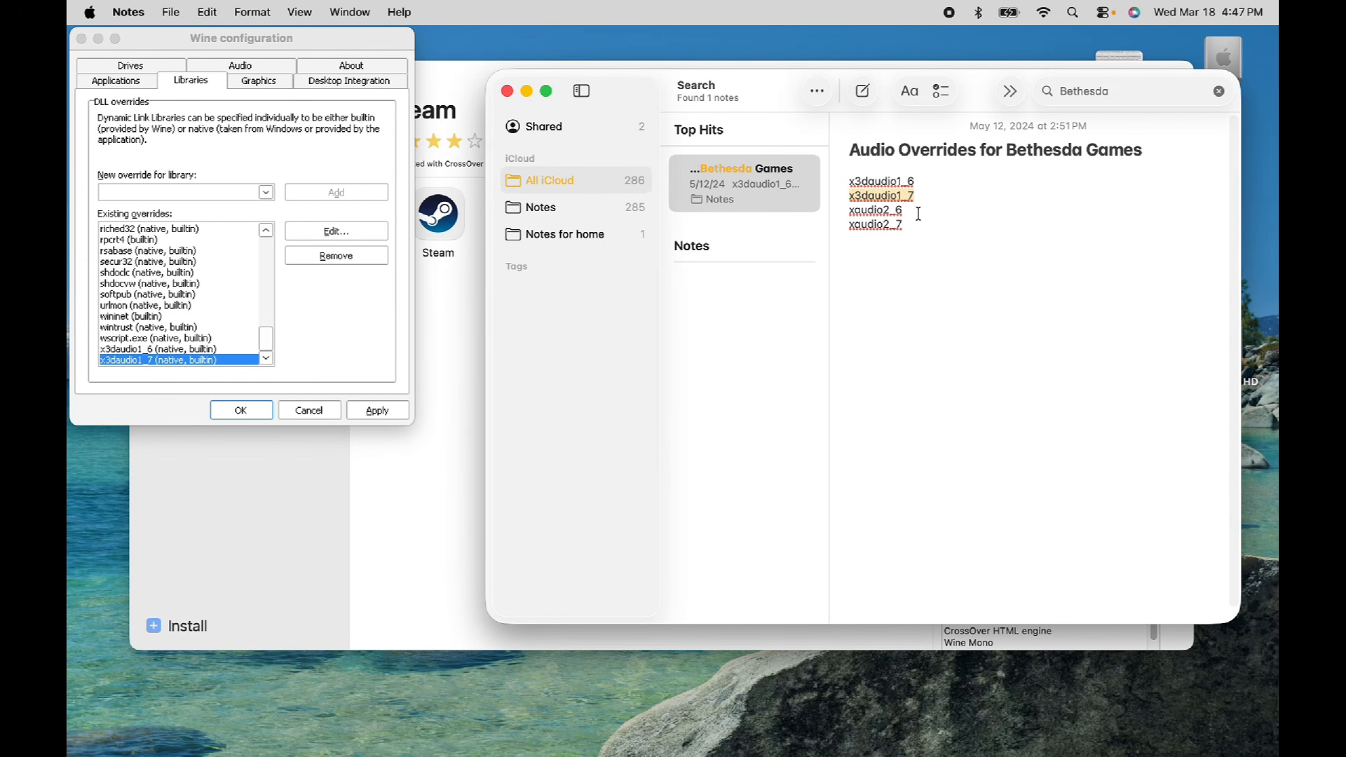
{"action": "left_click_drag", "start_coordinate": [915, 211], "coordinate": [771, 205]}
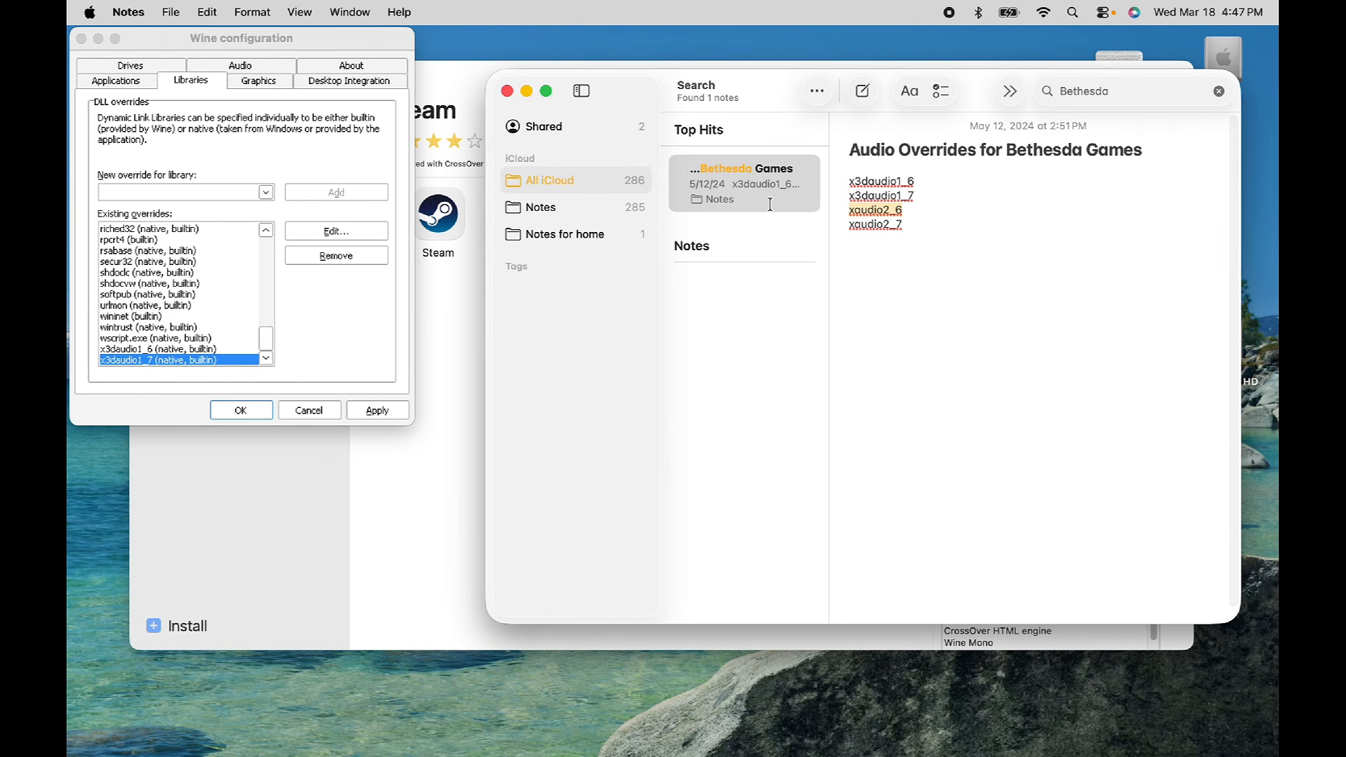
{"action": "left_click", "coordinate": [157, 192]}
{"action": "key", "text": "super+v"}
{"action": "left_click", "coordinate": [355, 195]}
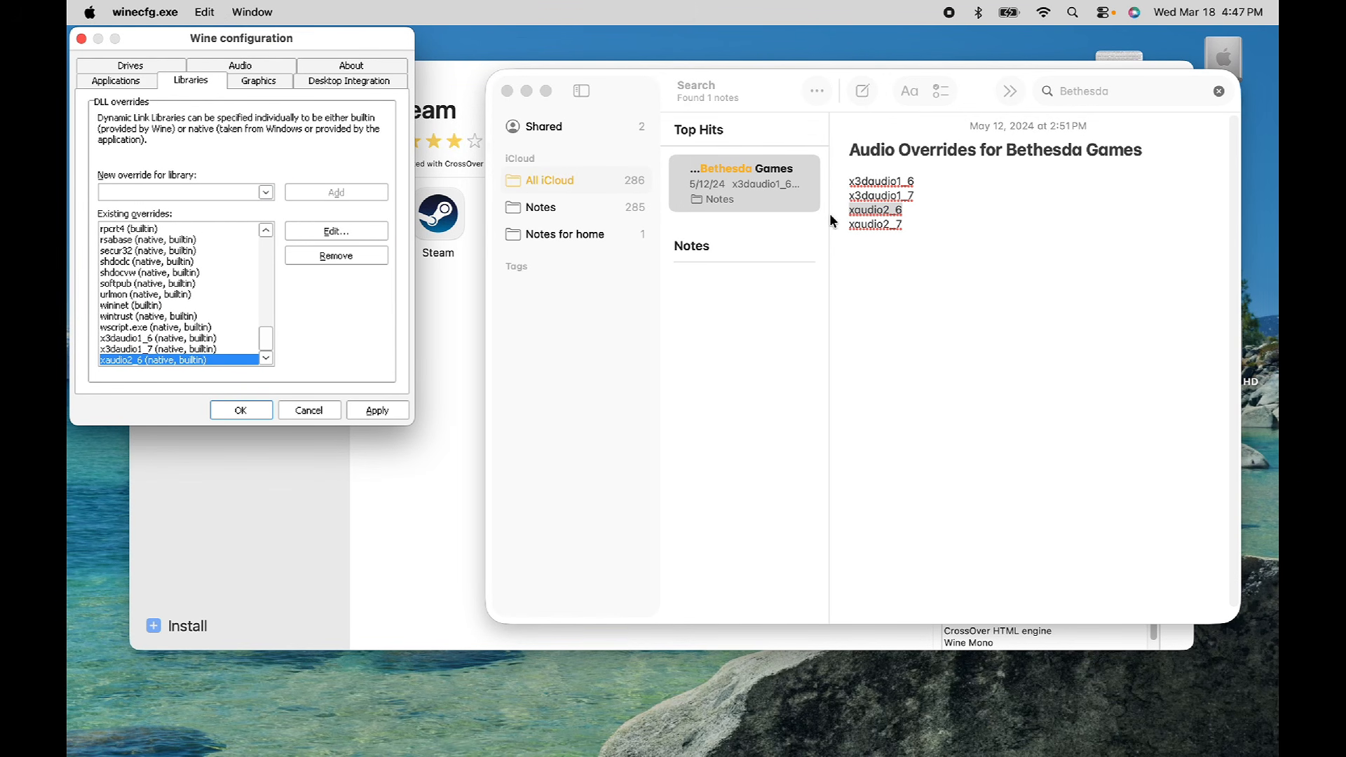
Step: Copy xaudio2_7 from the Bethesda audio note, add it as a new library override and apply the Wine configuration changes
{"action": "left_click", "coordinate": [920, 225]}
{"action": "left_click_drag", "start_coordinate": [921, 226], "coordinate": [803, 221]}
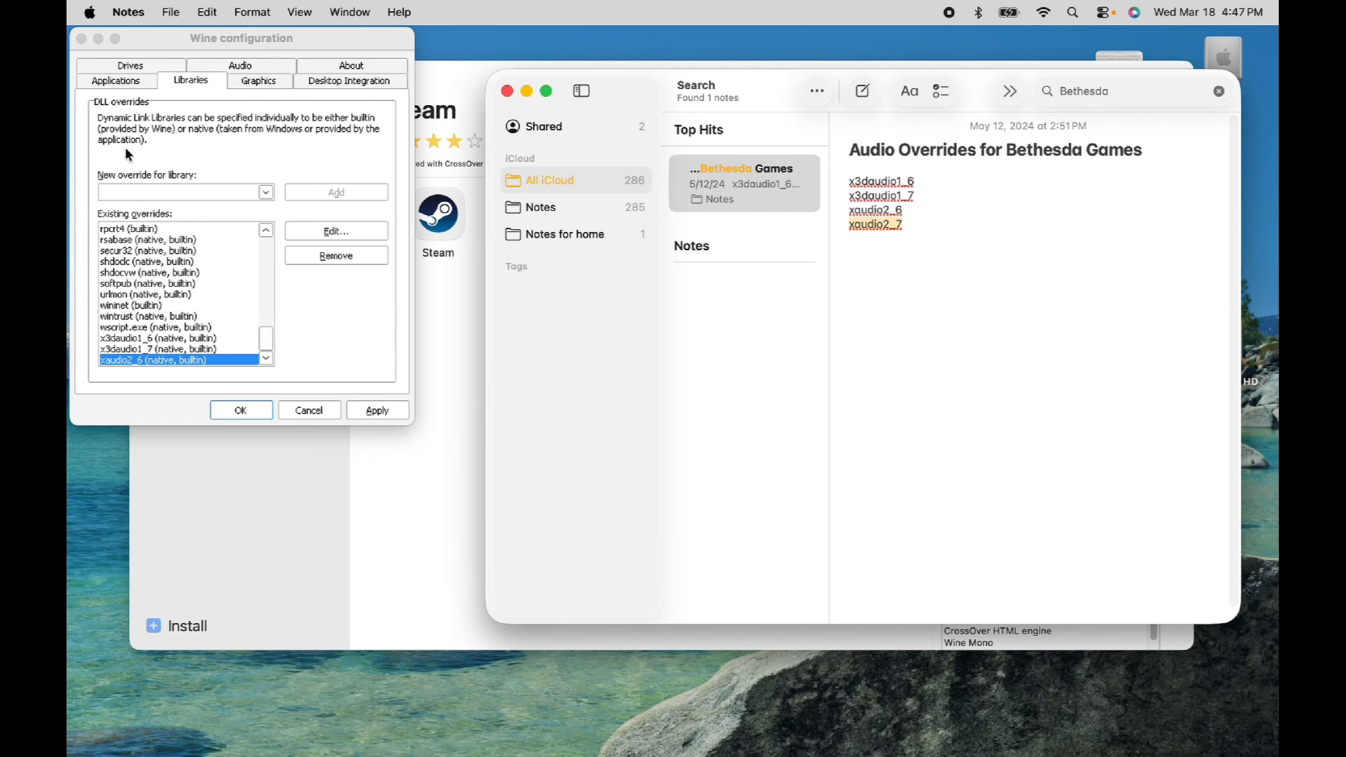
{"action": "left_click", "coordinate": [154, 191]}
{"action": "key", "text": "super+v"}
{"action": "left_click", "coordinate": [385, 197]}
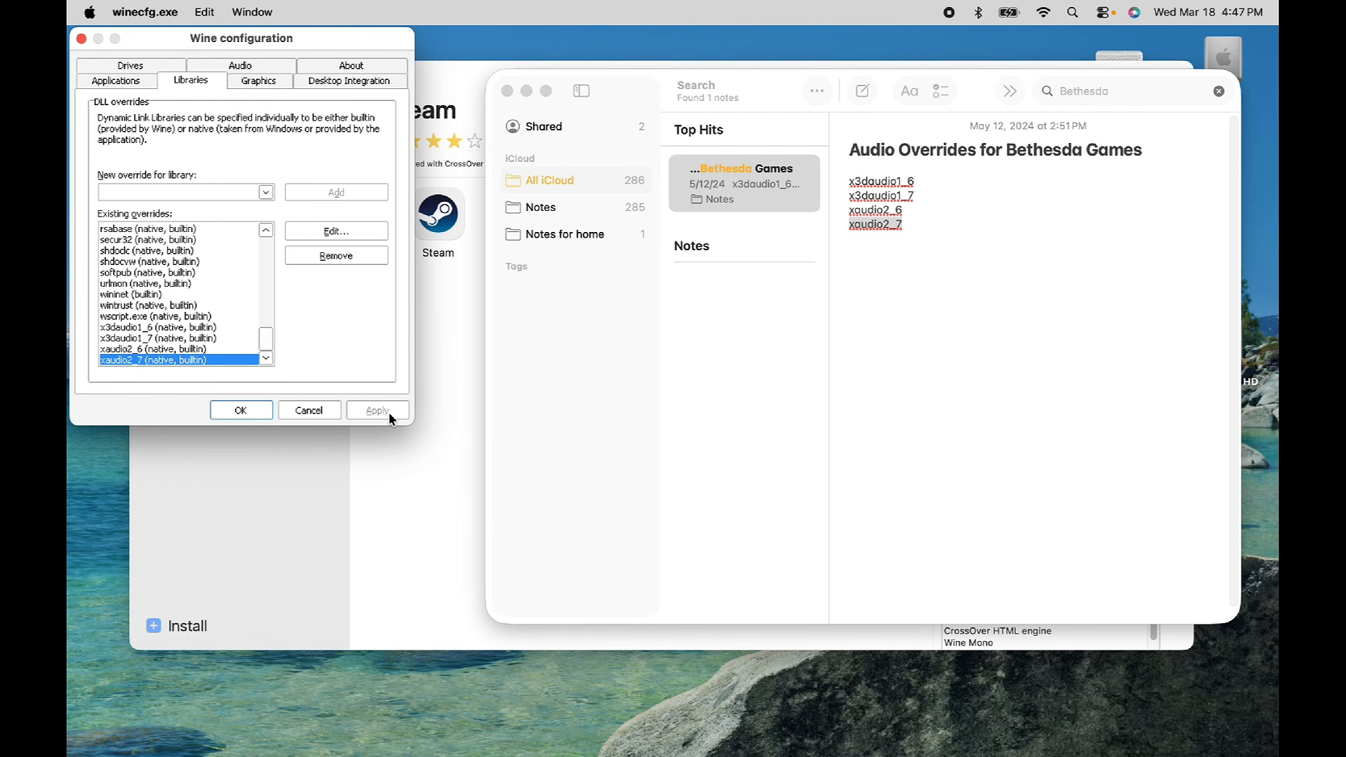
Step: Search Notes for "Final Fan" and open the note titled "Final Fantasy VIII files"
{"action": "left_click", "coordinate": [1122, 90]}
{"action": "left_click_drag", "start_coordinate": [1124, 91], "coordinate": [994, 91]}
{"action": "type", "text": "fi"}
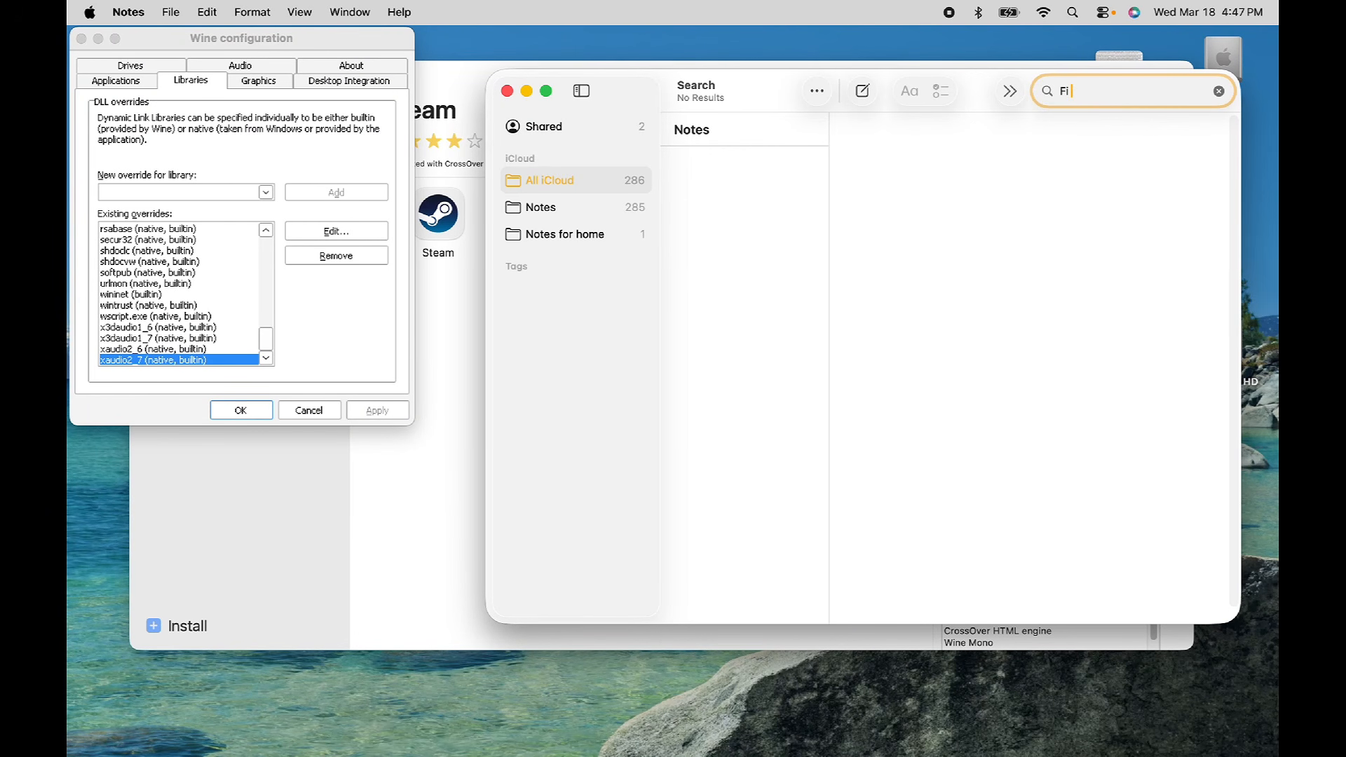
{"action": "type", "text": "nal Fan"}
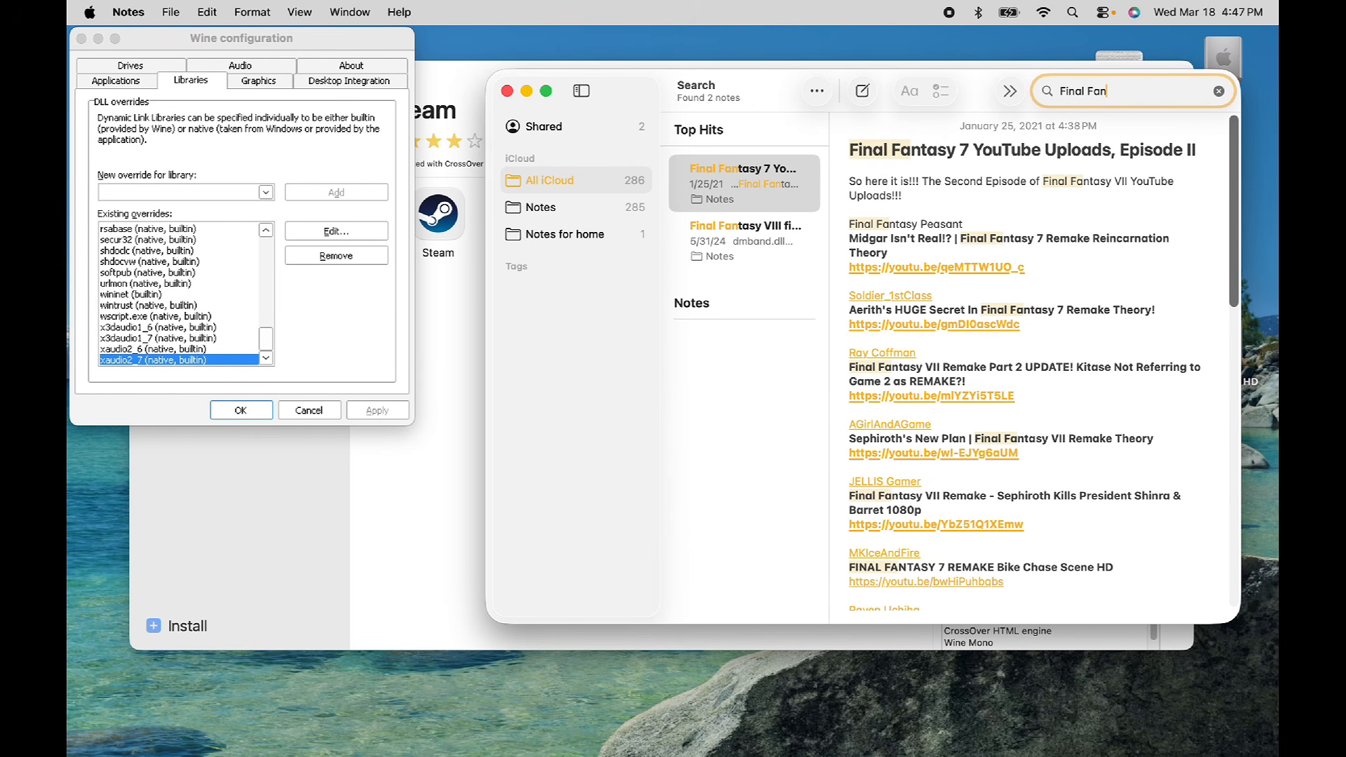
{"action": "left_click", "coordinate": [785, 251]}
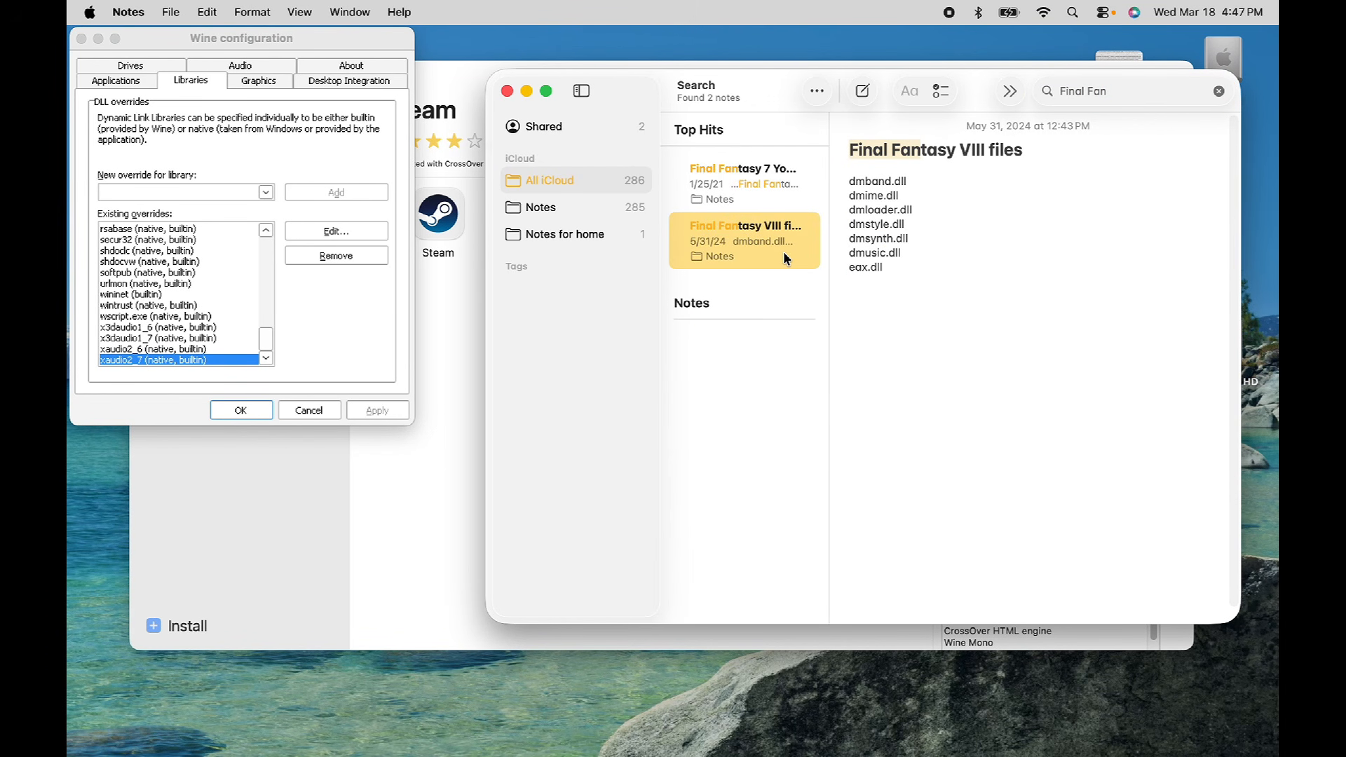
Step: Copy dmband.dll from the Final Fantasy VIII files note and add it as a new library override in Wine configuration
{"action": "double_click", "coordinate": [923, 182]}
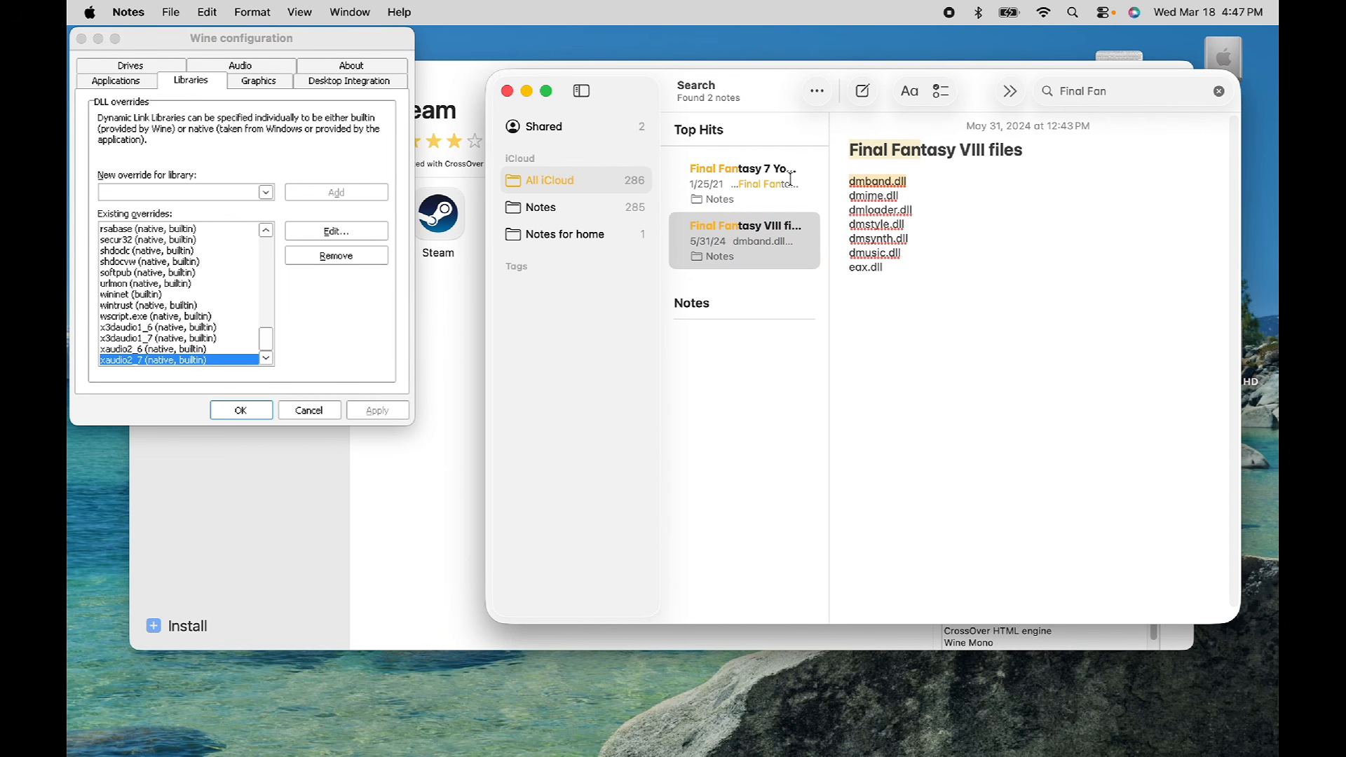
{"action": "key", "text": "super+c"}
{"action": "left_click", "coordinate": [180, 196]}
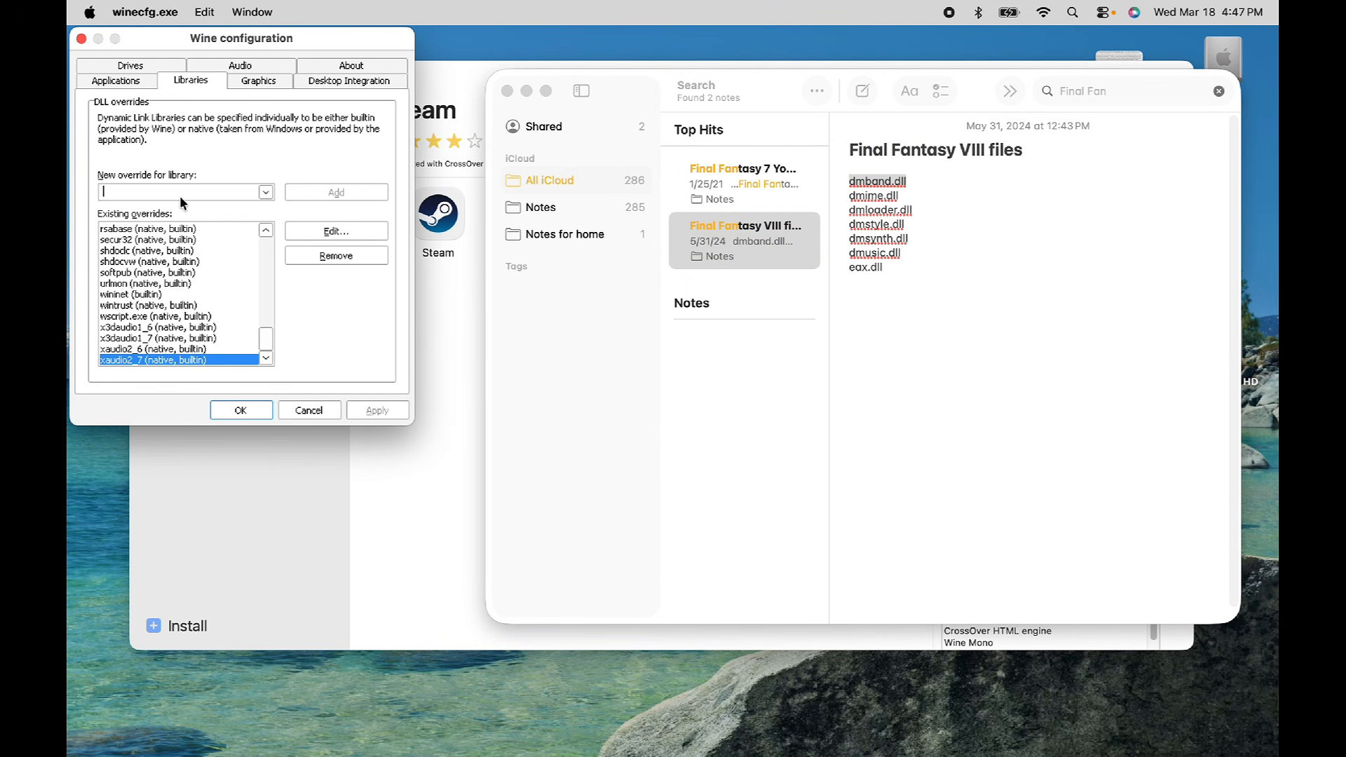
{"action": "key", "text": "super+v"}
{"action": "left_click", "coordinate": [333, 191]}
Step: Copy dmime.dll from the Final Fantasy VIII files note and add it as a new library override in Wine configuration
{"action": "left_click", "coordinate": [895, 198]}
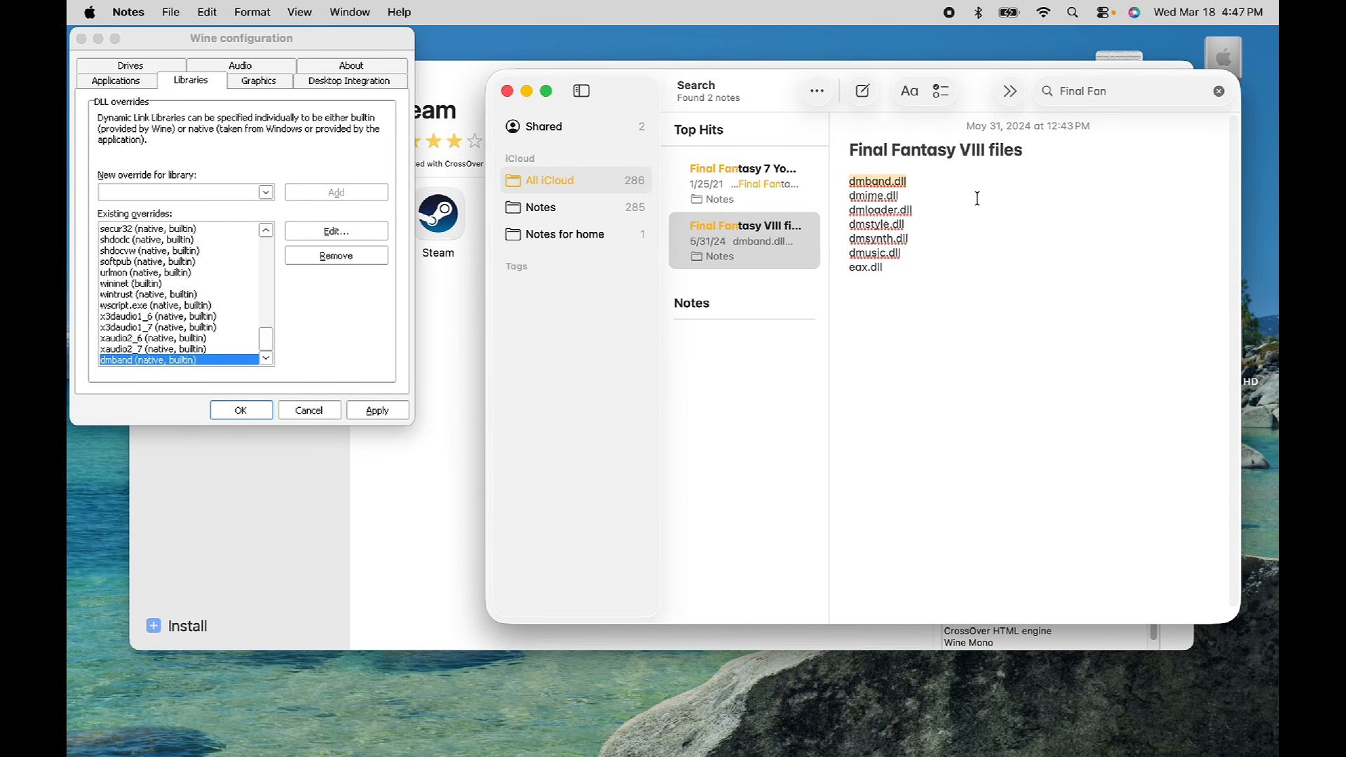
{"action": "double_click", "coordinate": [923, 196]}
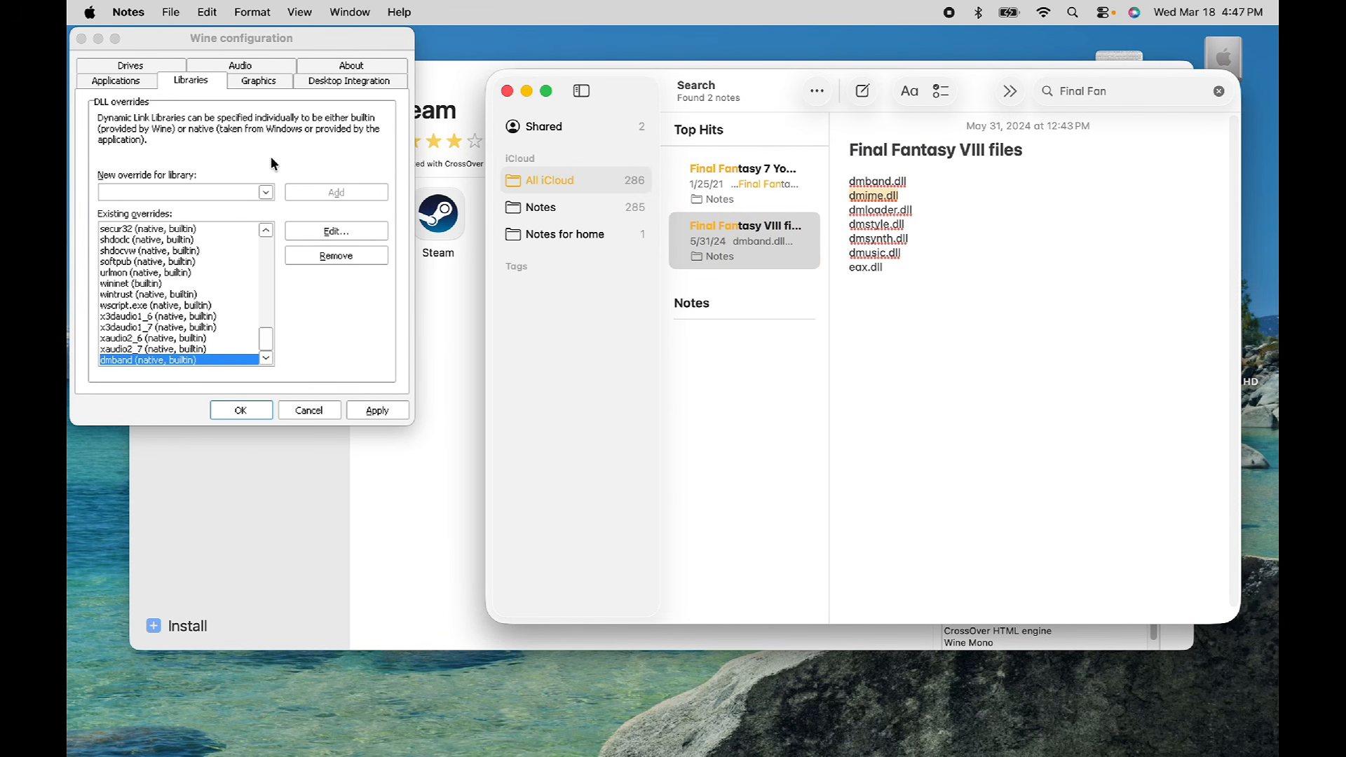
{"action": "left_click", "coordinate": [173, 194]}
{"action": "key", "text": "super+v"}
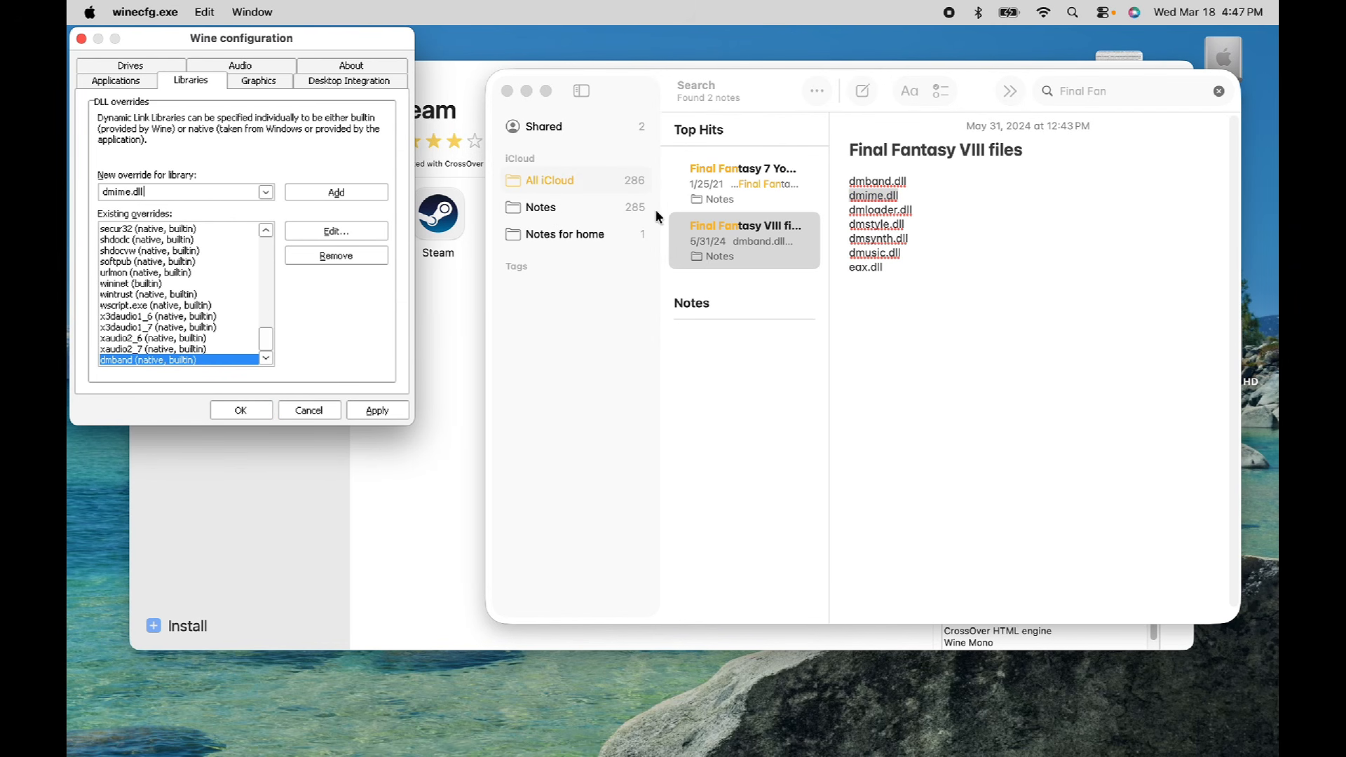
{"action": "left_click", "coordinate": [331, 192]}
Step: Copy dmloader.dll from the Final Fantasy VIII files note and add it as a new library override in Wine configuration
{"action": "left_click", "coordinate": [992, 223]}
{"action": "double_click", "coordinate": [881, 209]}
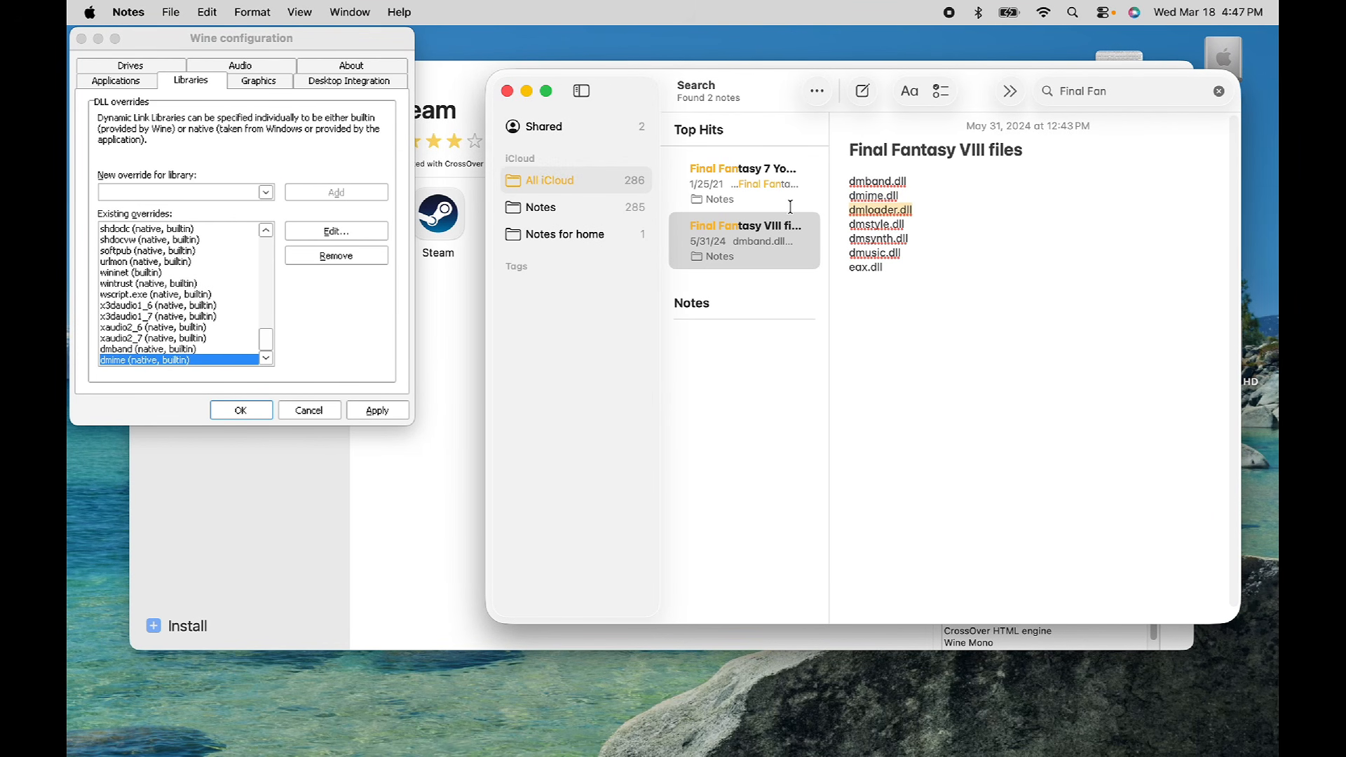
{"action": "key", "text": "super+c"}
{"action": "left_click", "coordinate": [174, 186]}
{"action": "key", "text": "super+v"}
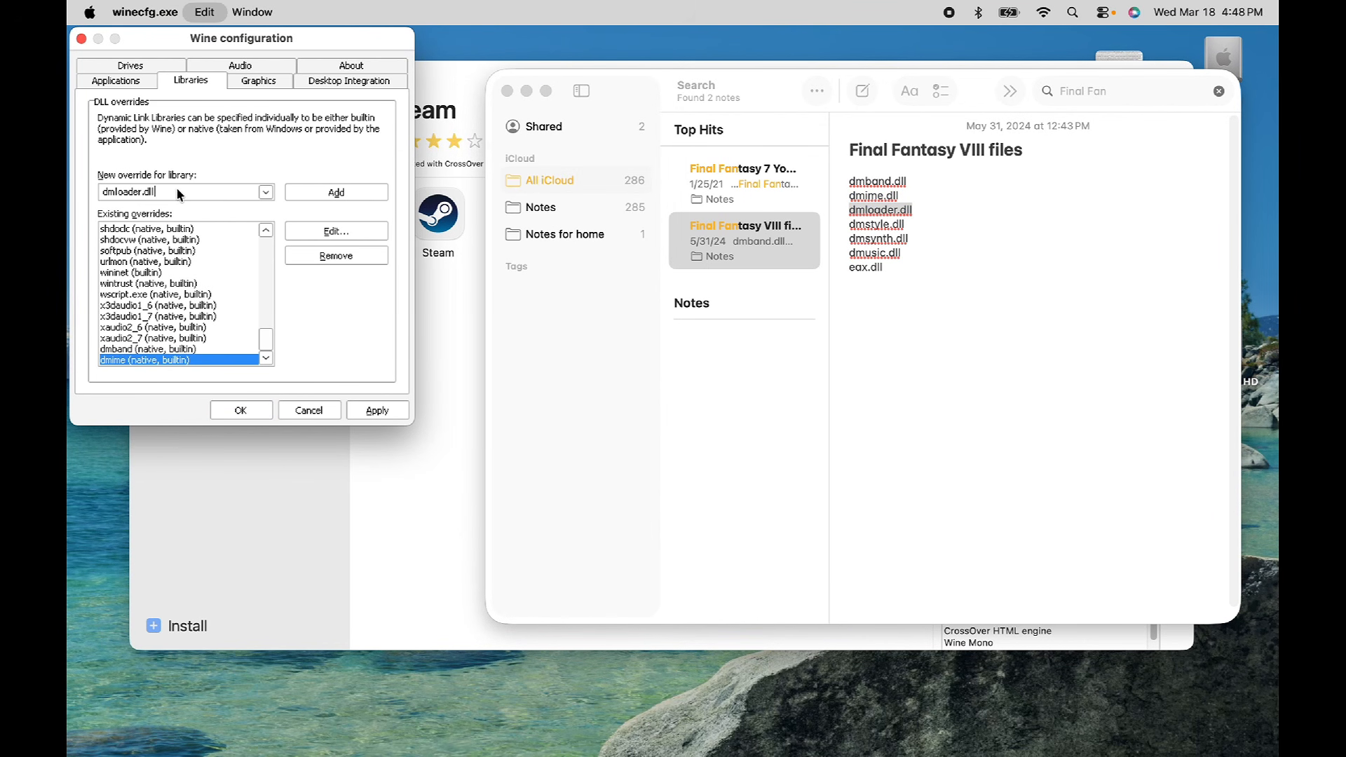
{"action": "left_click", "coordinate": [337, 192]}
Step: Copy dmstyle.dll from the Final Fantasy VIII files note and add it as a new library override in Wine configuration
{"action": "left_click", "coordinate": [912, 221]}
{"action": "double_click", "coordinate": [911, 223]}
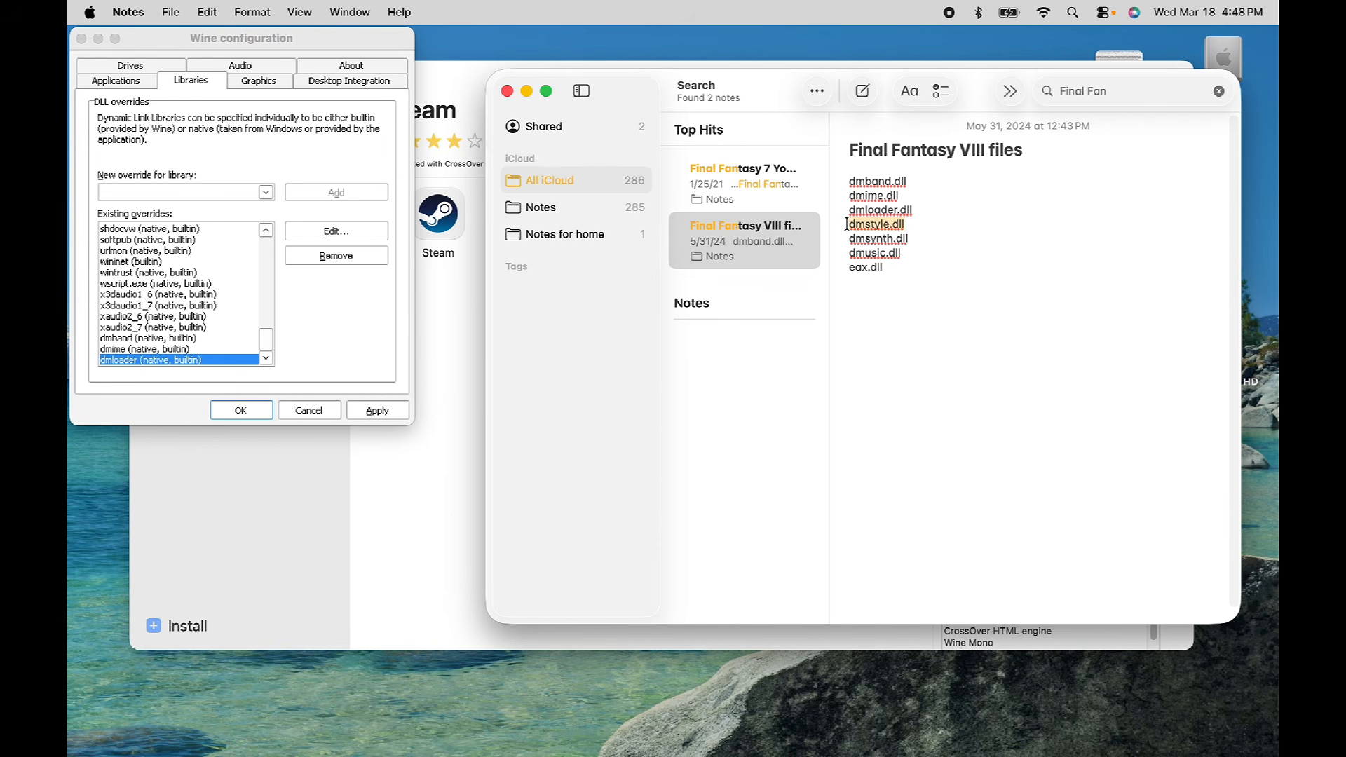
{"action": "key", "text": "super+c"}
{"action": "left_click", "coordinate": [222, 192]}
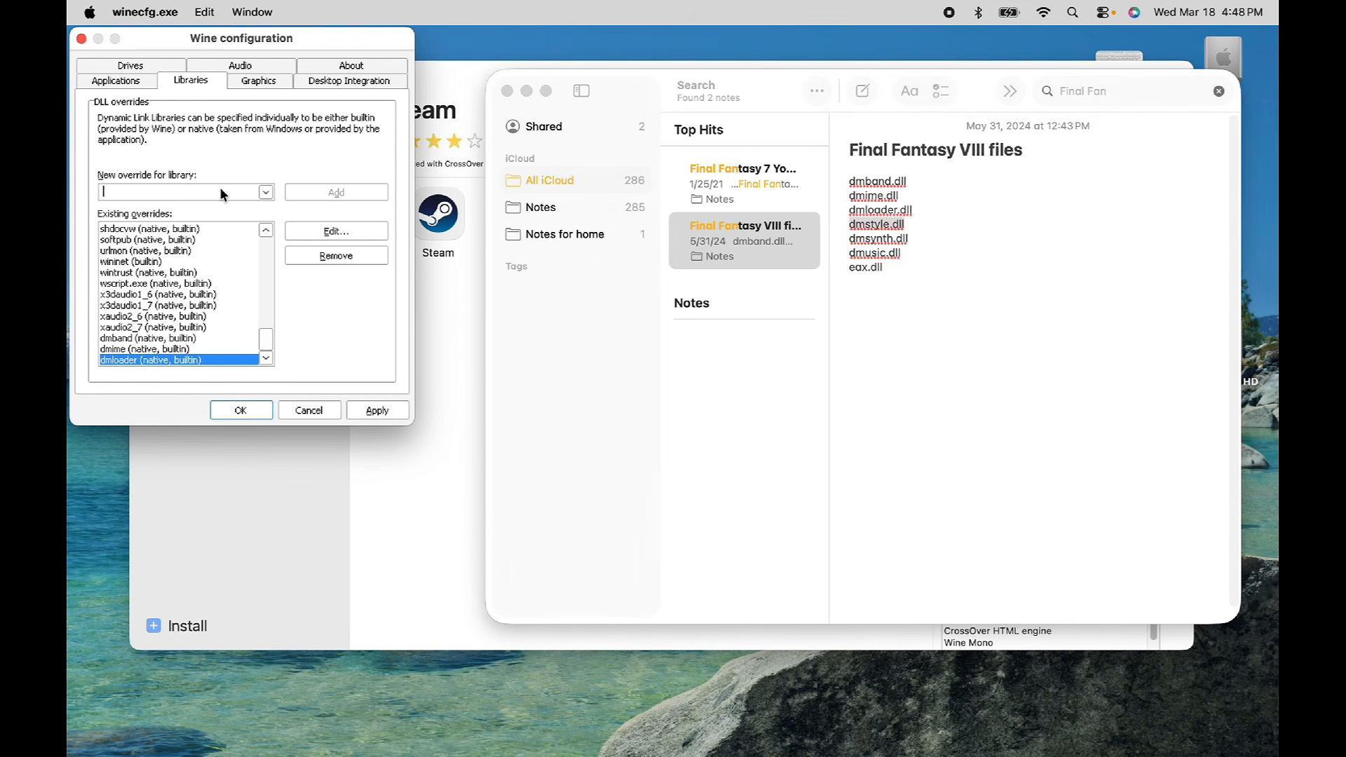
{"action": "key", "text": "super+v"}
{"action": "left_click", "coordinate": [336, 191]}
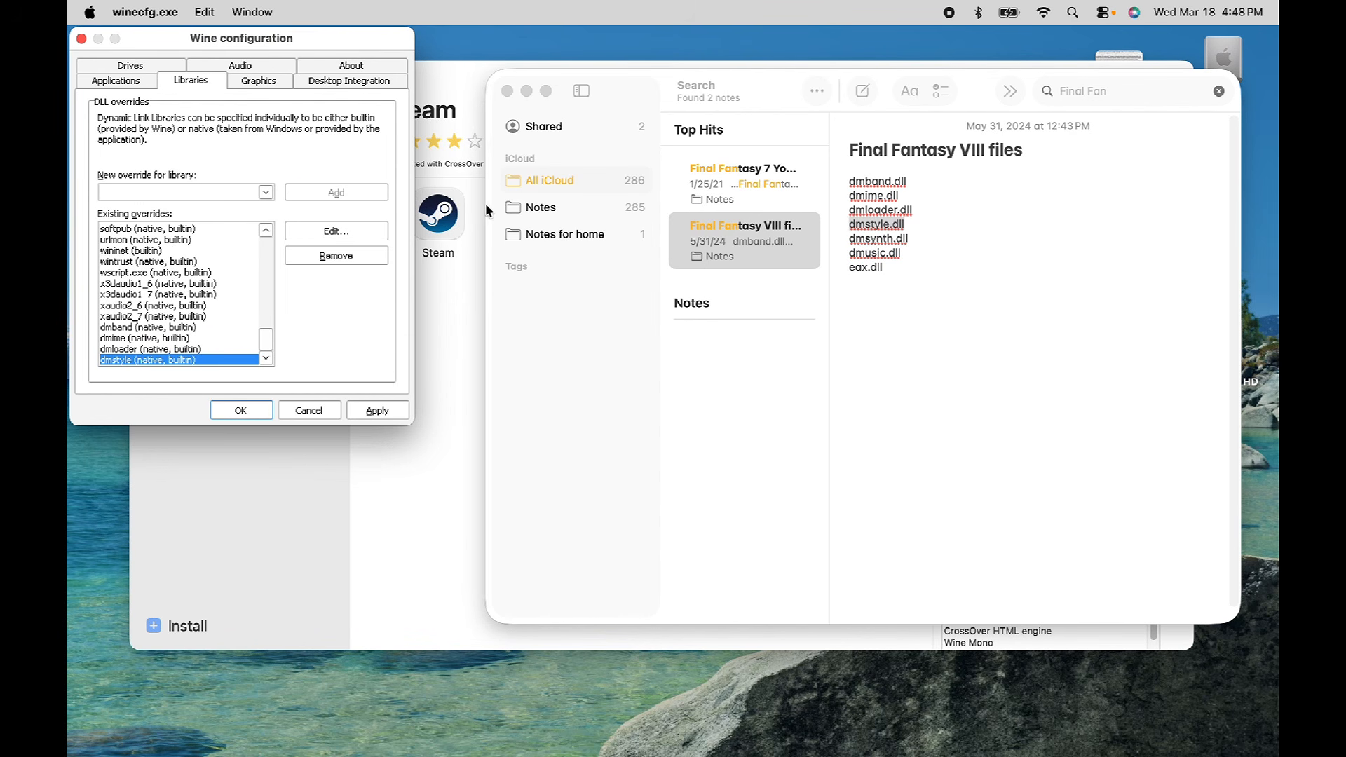
Step: Copy dmsynth.dll from the Final Fantasy VIII files note and add it as a new library override in Wine configuration
{"action": "left_click", "coordinate": [944, 240]}
{"action": "double_click", "coordinate": [880, 239]}
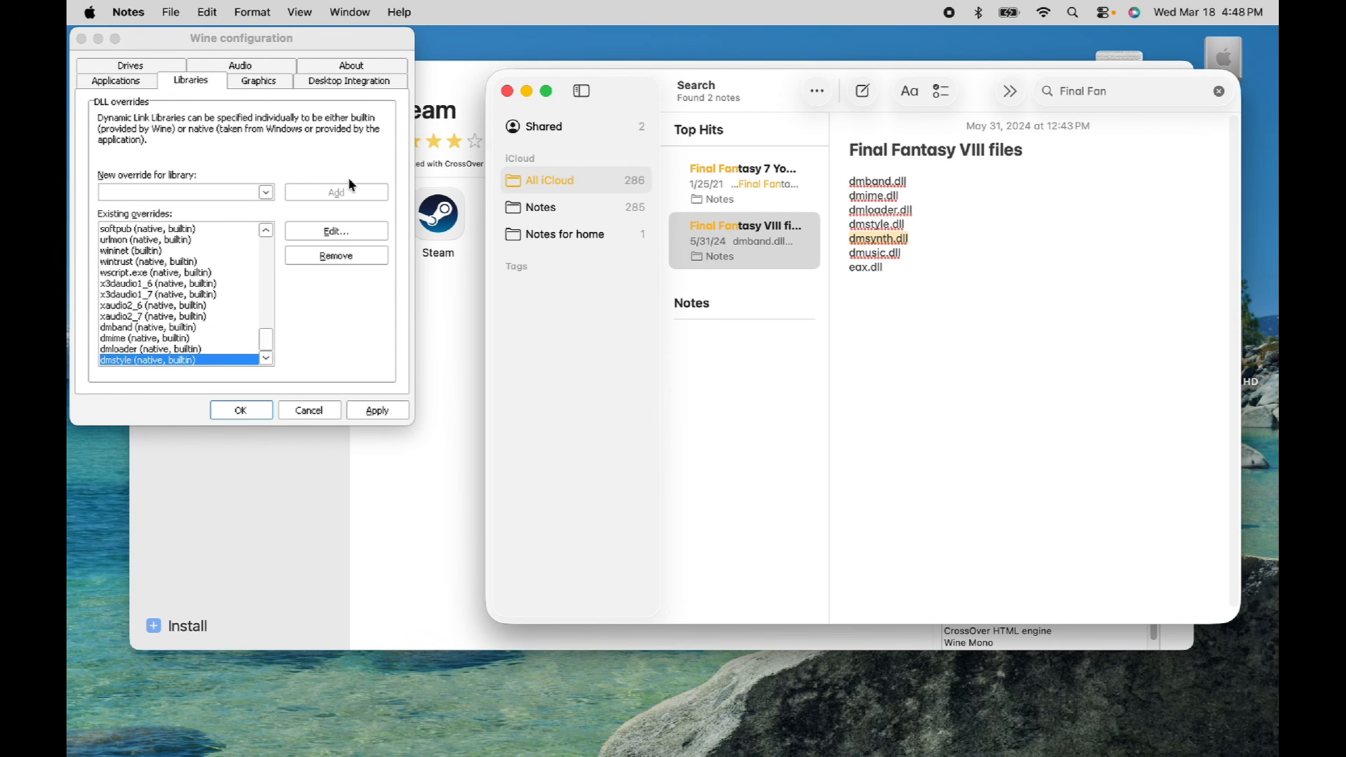
{"action": "key", "text": "super+c"}
{"action": "left_click", "coordinate": [145, 189]}
{"action": "key", "text": "super+v"}
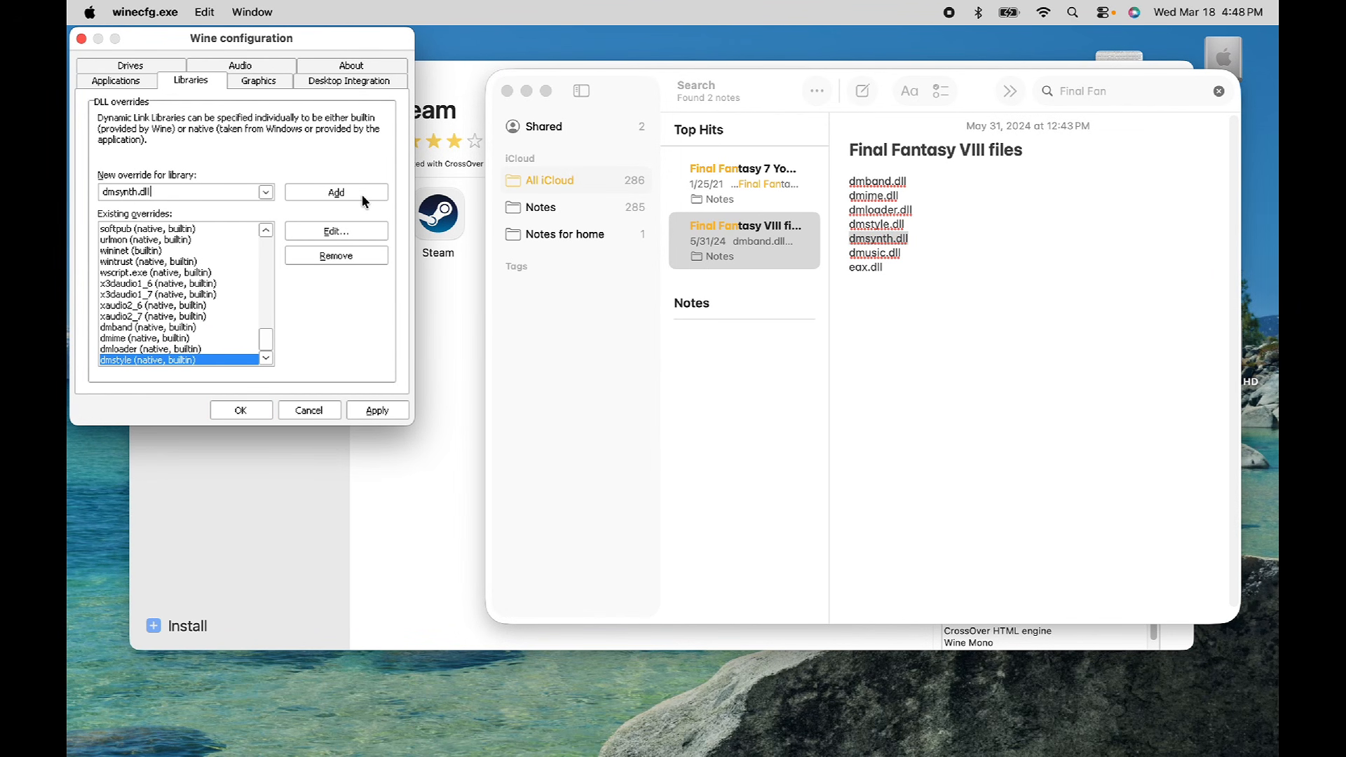
{"action": "left_click", "coordinate": [362, 194]}
Step: Copy dmusic.dll from the Final Fantasy VIII files note and add it as a new library override in Wine configuration
{"action": "left_click", "coordinate": [926, 252]}
{"action": "double_click", "coordinate": [896, 252]}
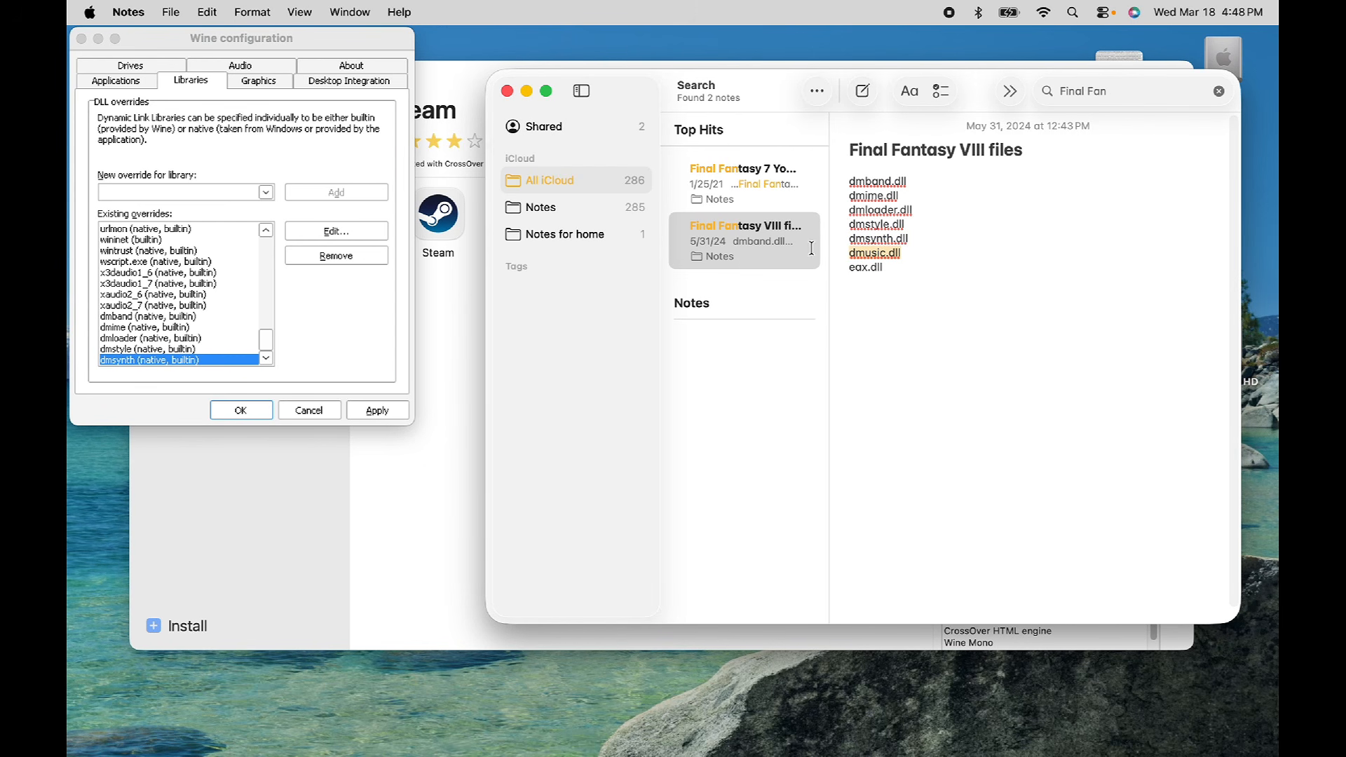
{"action": "key", "text": "super+c"}
{"action": "left_click", "coordinate": [172, 188]}
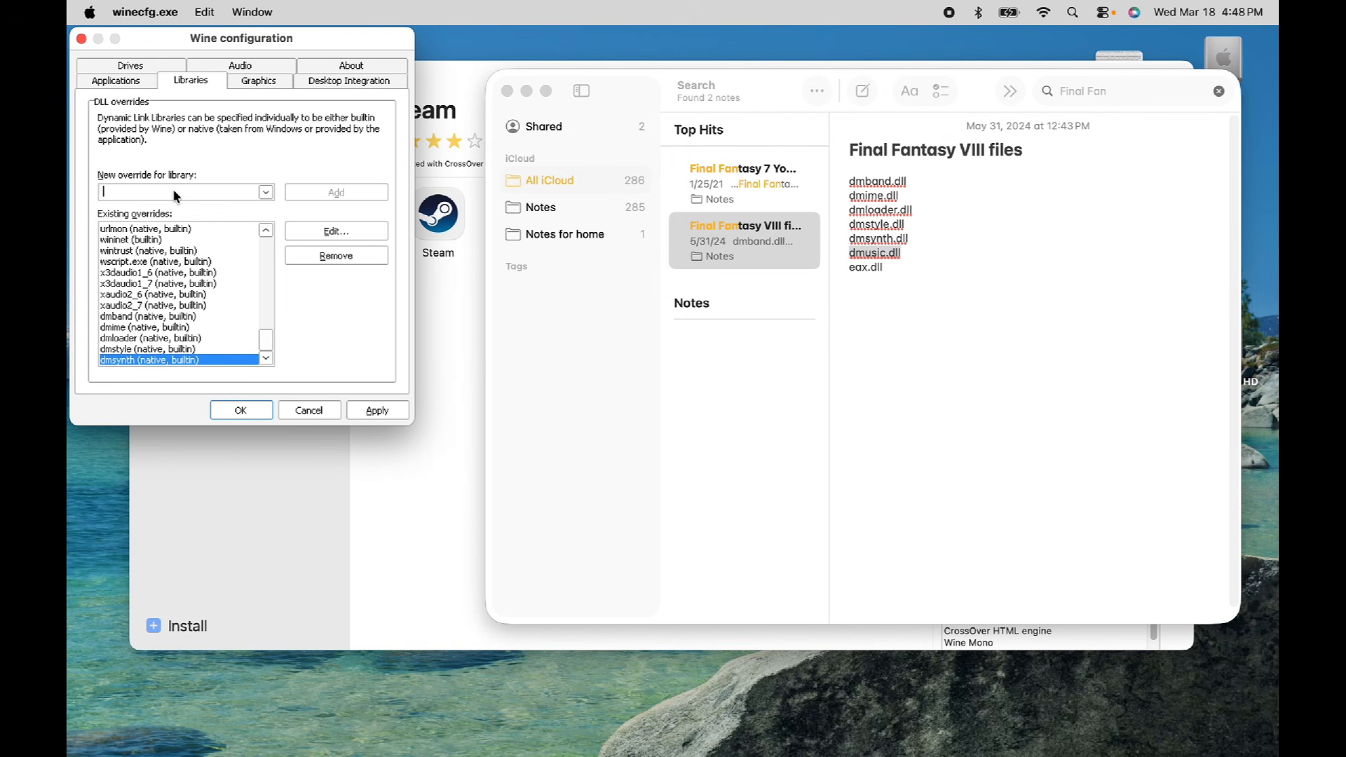
{"action": "key", "text": "super+v"}
{"action": "left_click", "coordinate": [369, 192]}
Step: Copy eax.dll from the Final Fantasy VIII files note and add it as a new library override in Wine configuration
{"action": "left_click", "coordinate": [932, 265]}
{"action": "double_click", "coordinate": [867, 267]}
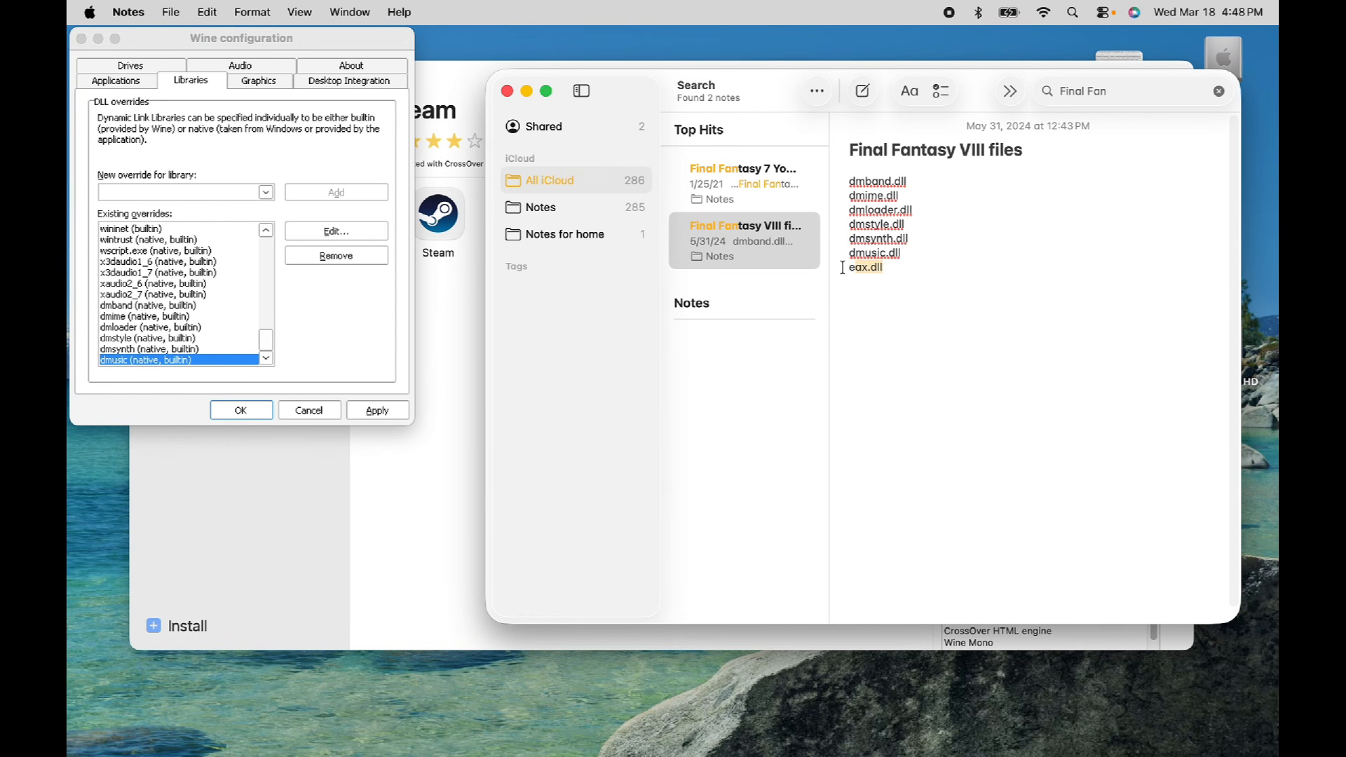
{"action": "key", "text": "super+c"}
{"action": "left_click", "coordinate": [175, 192]}
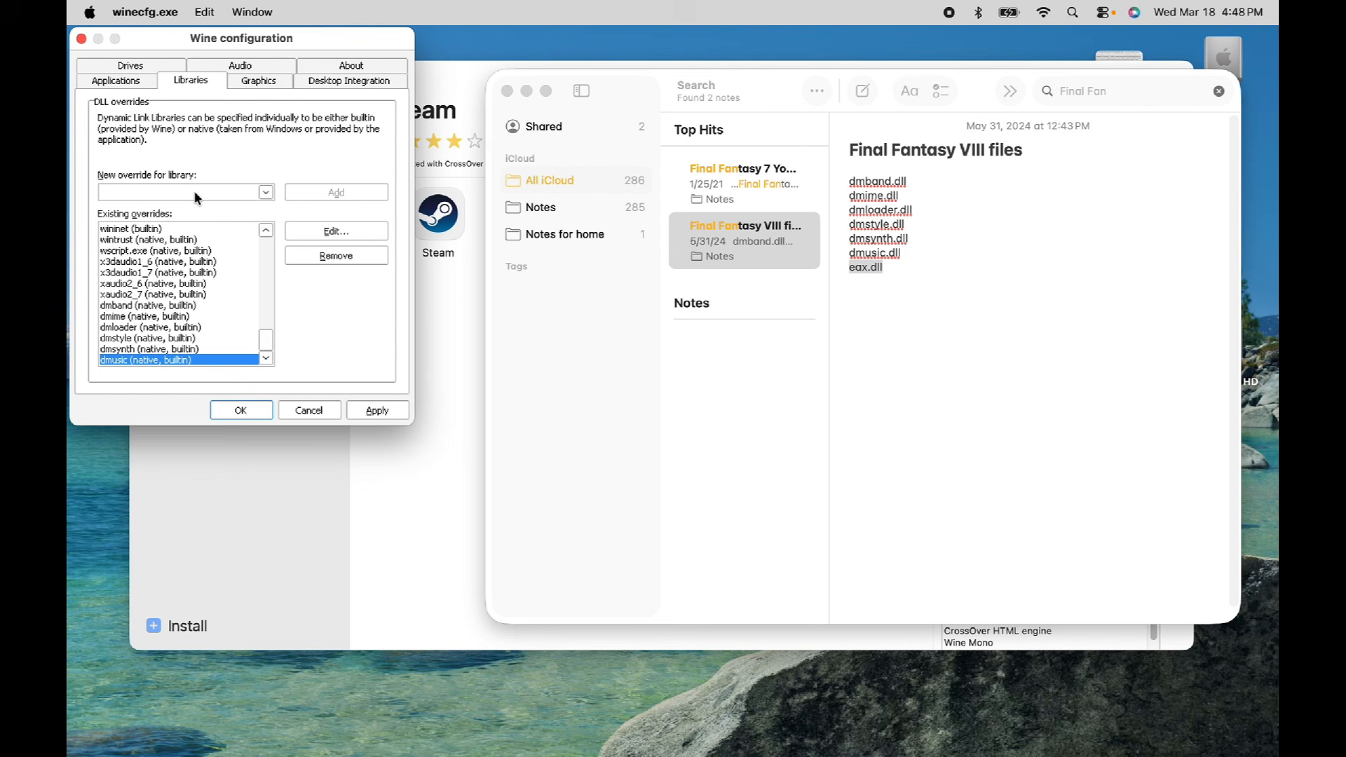
{"action": "key", "text": "super+v"}
{"action": "left_click", "coordinate": [363, 196]}
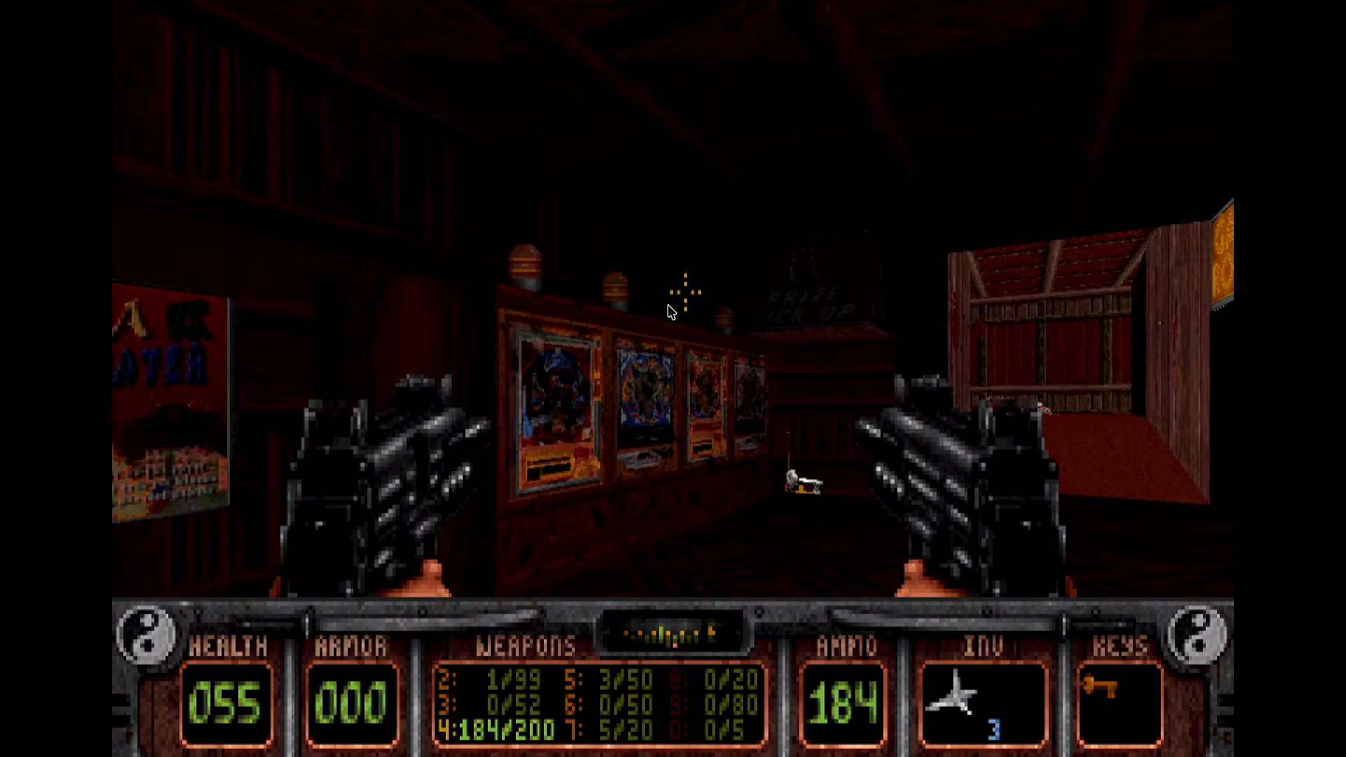
{"action": "key", "text": "w"}
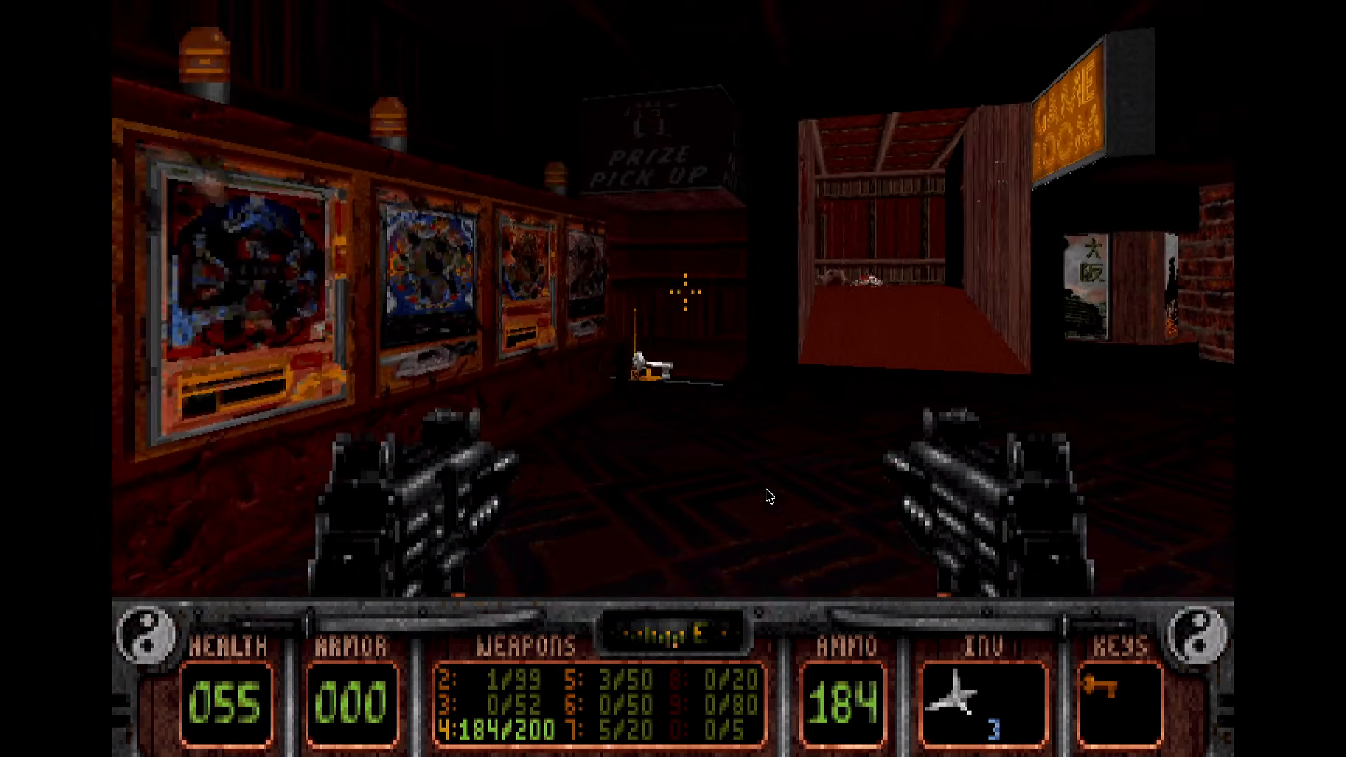
{"action": "key", "text": "s"}
{"action": "key", "text": "w"}
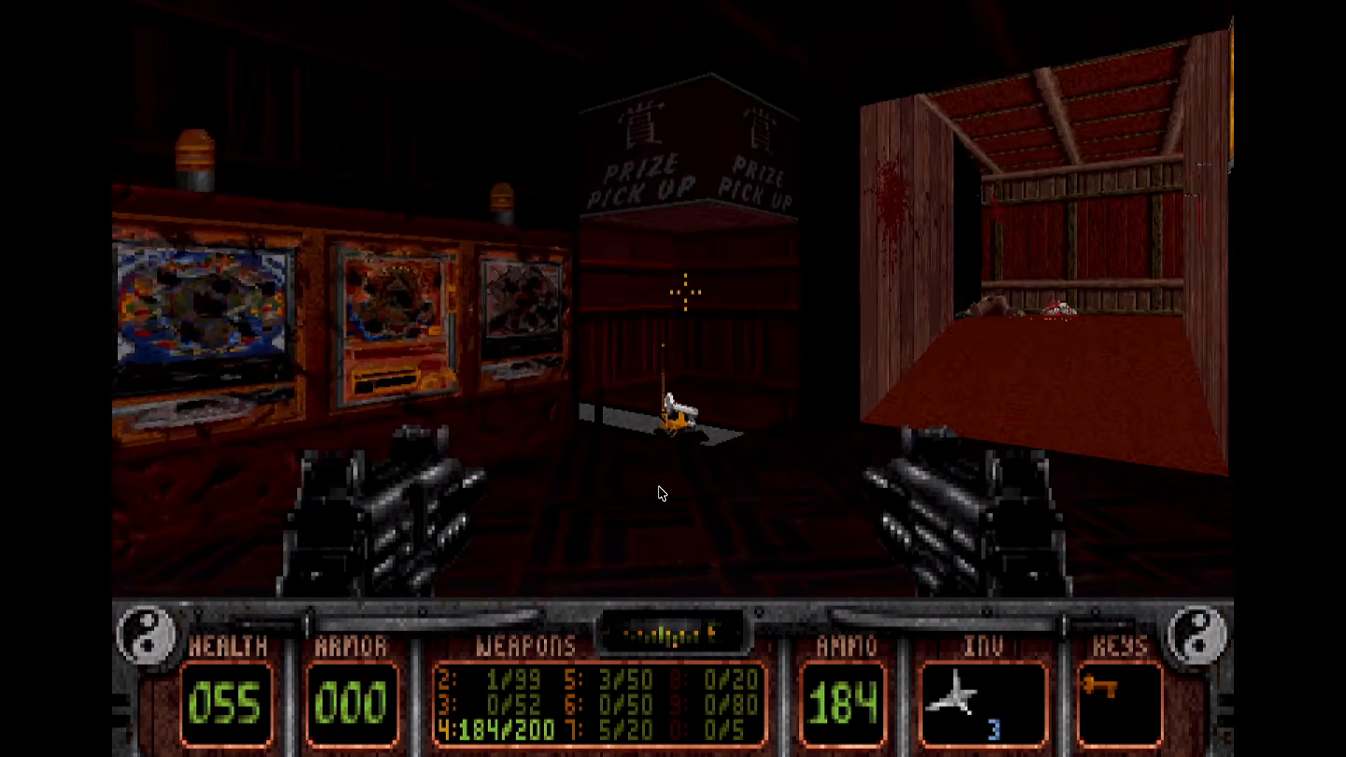
{"action": "key", "text": "s"}
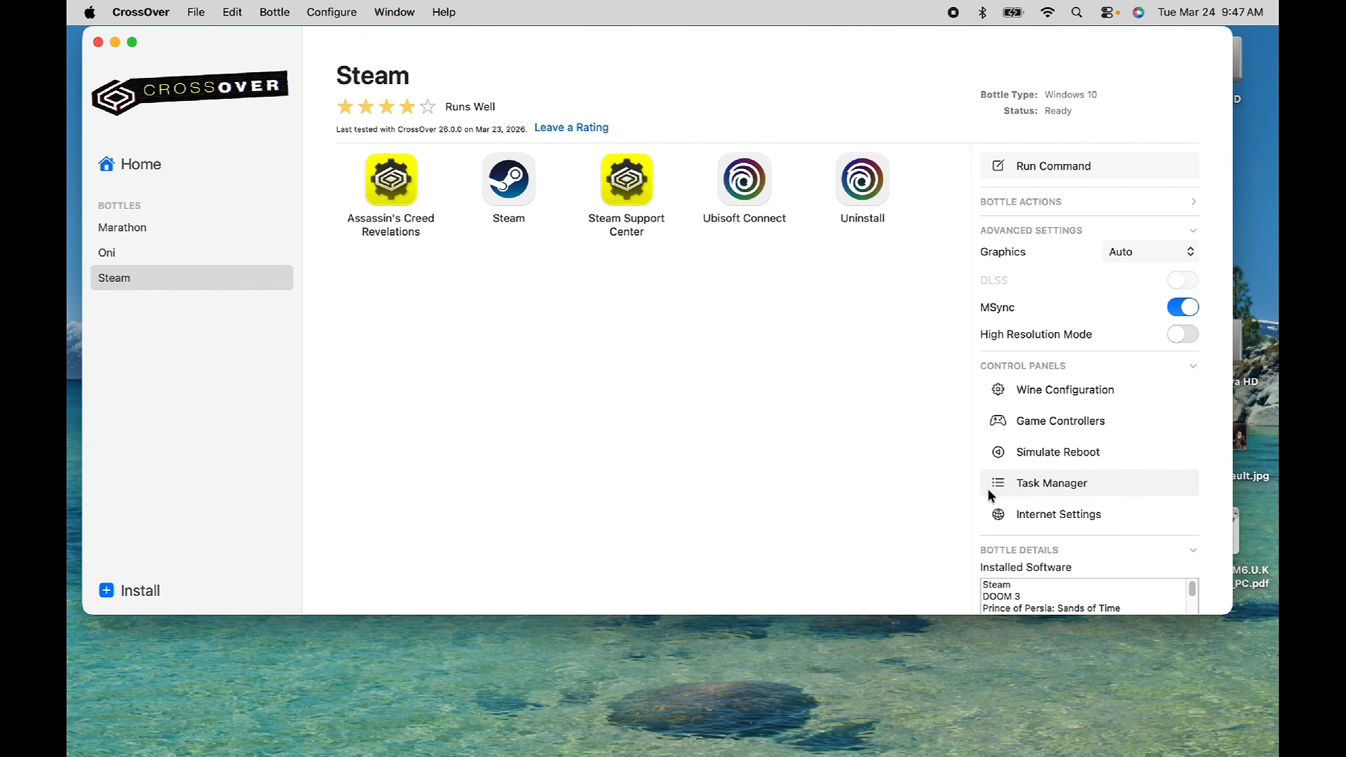
Step: In the Steam bottle's Wine Configuration, turn on automatic mouse capture in full-screen windows, apply it and close the configuration
{"action": "left_click", "coordinate": [1063, 394]}
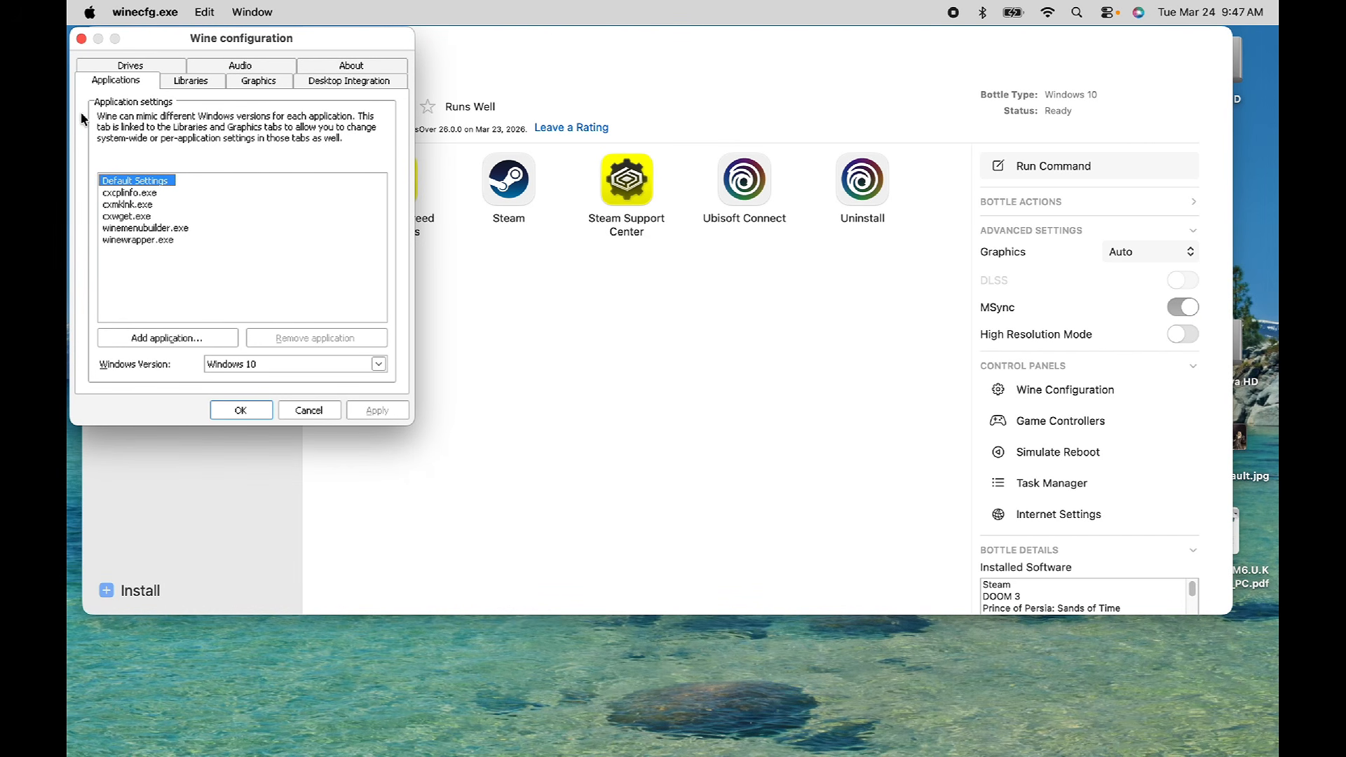
{"action": "left_click", "coordinate": [258, 80]}
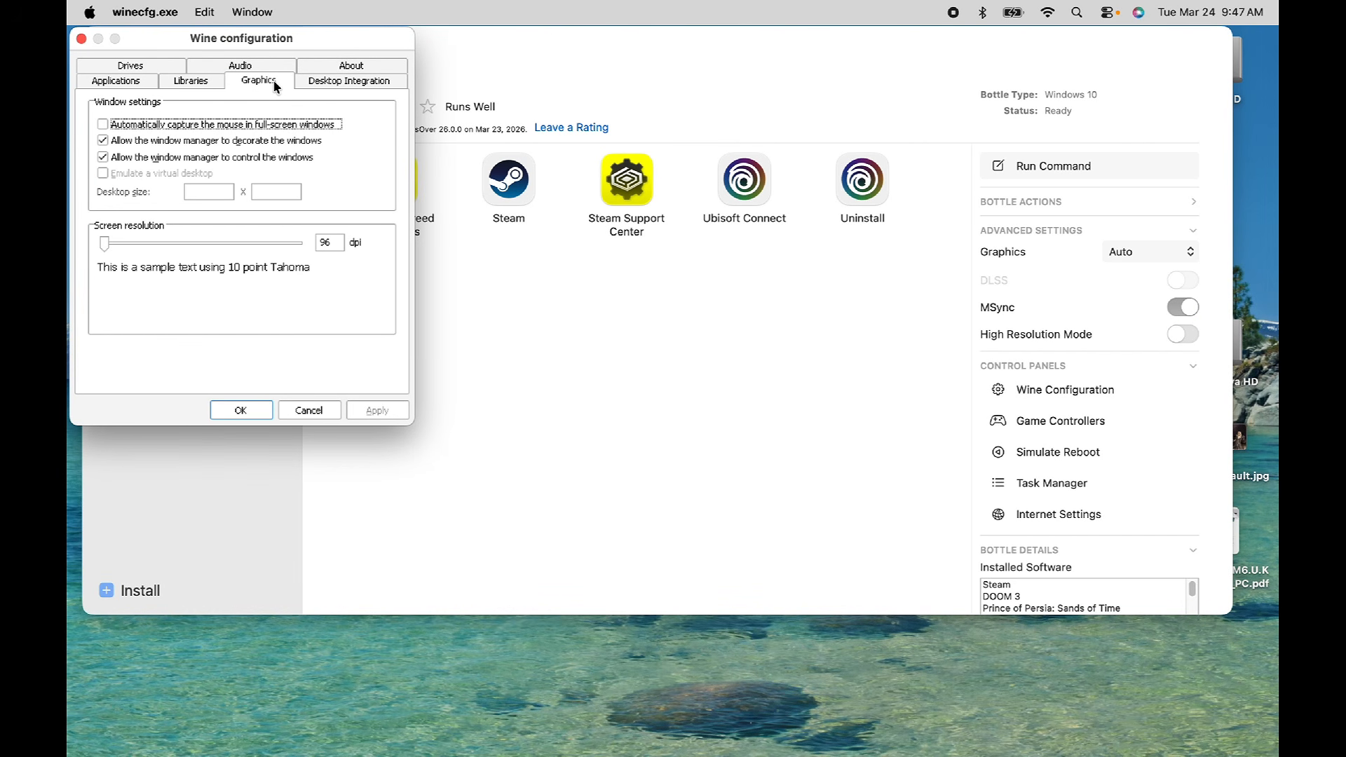
{"action": "left_click", "coordinate": [103, 124]}
{"action": "left_click", "coordinate": [392, 411]}
{"action": "left_click", "coordinate": [301, 410]}
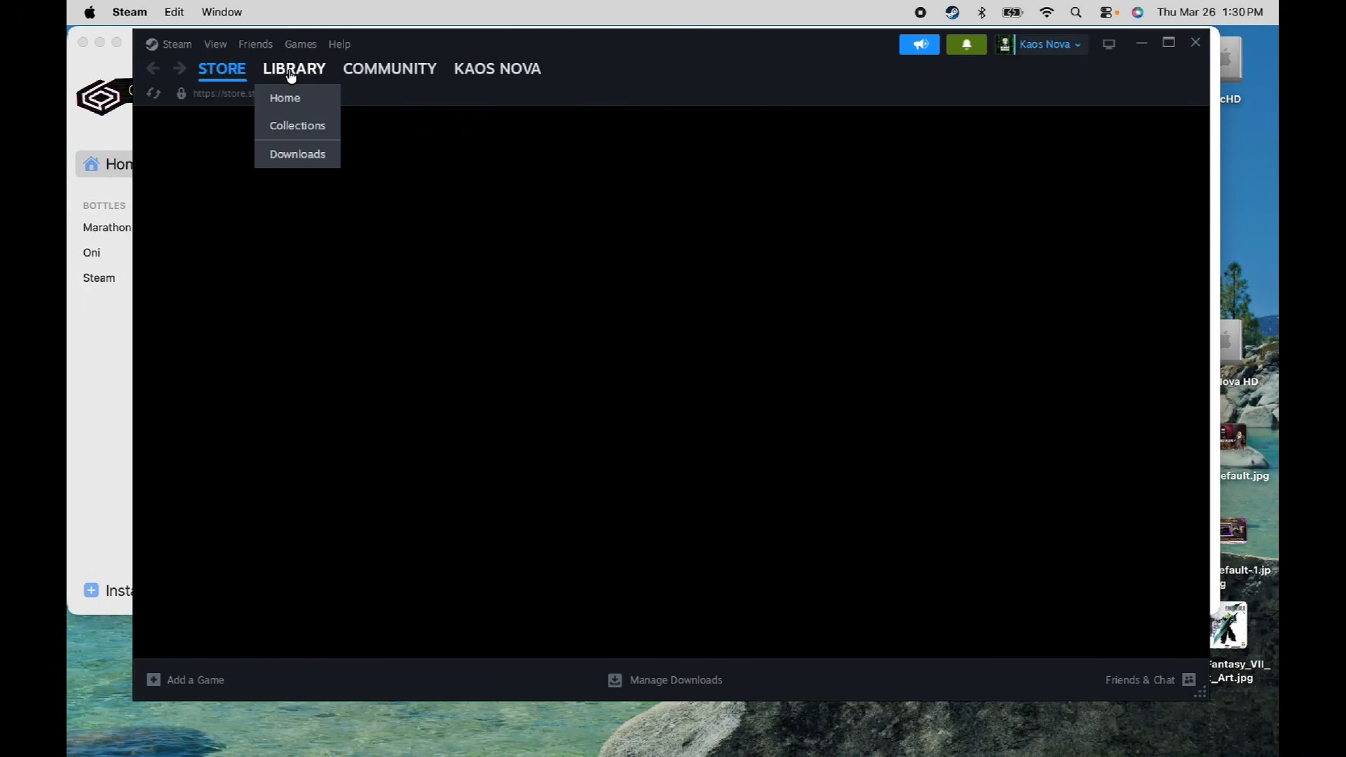
Step: Open the Steam library and go to the page for Age of Empires II: Definitive Edition
{"action": "left_click", "coordinate": [291, 71]}
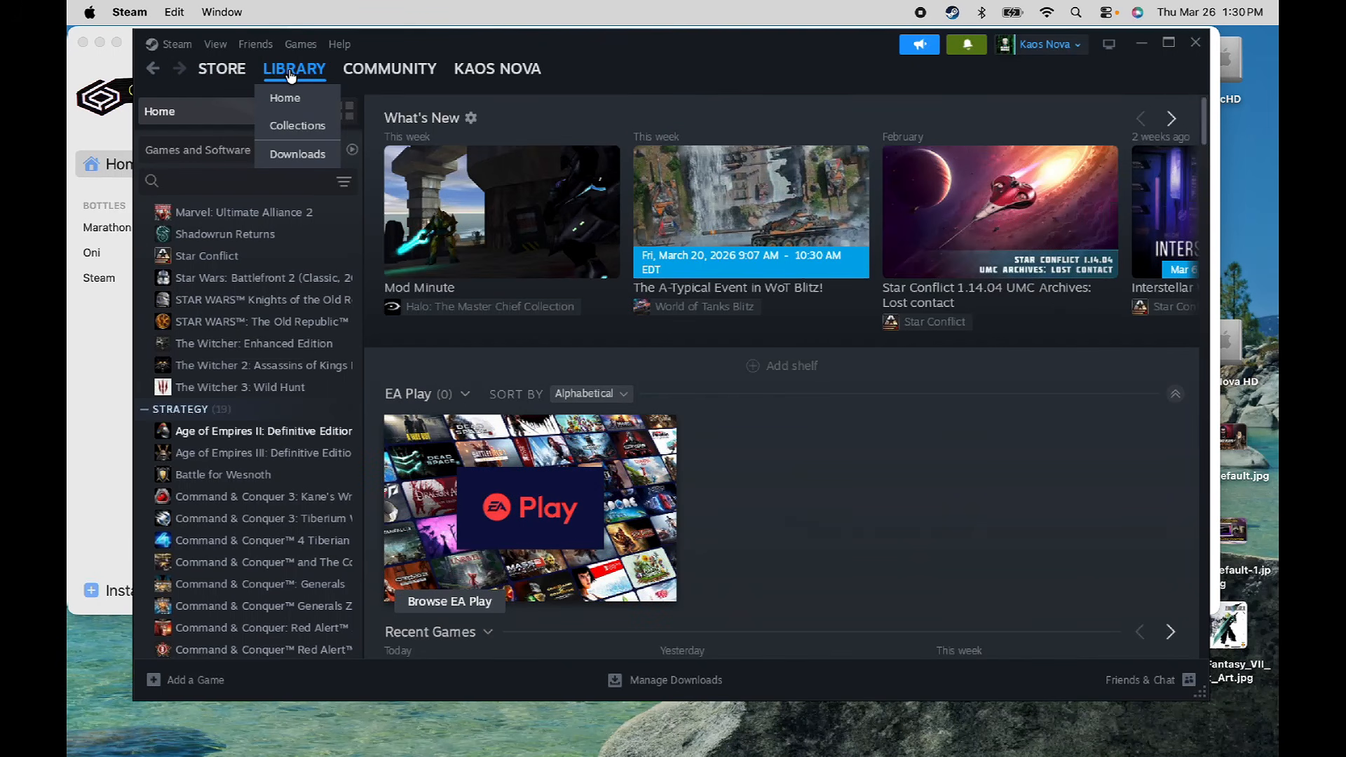
{"action": "left_click", "coordinate": [266, 430]}
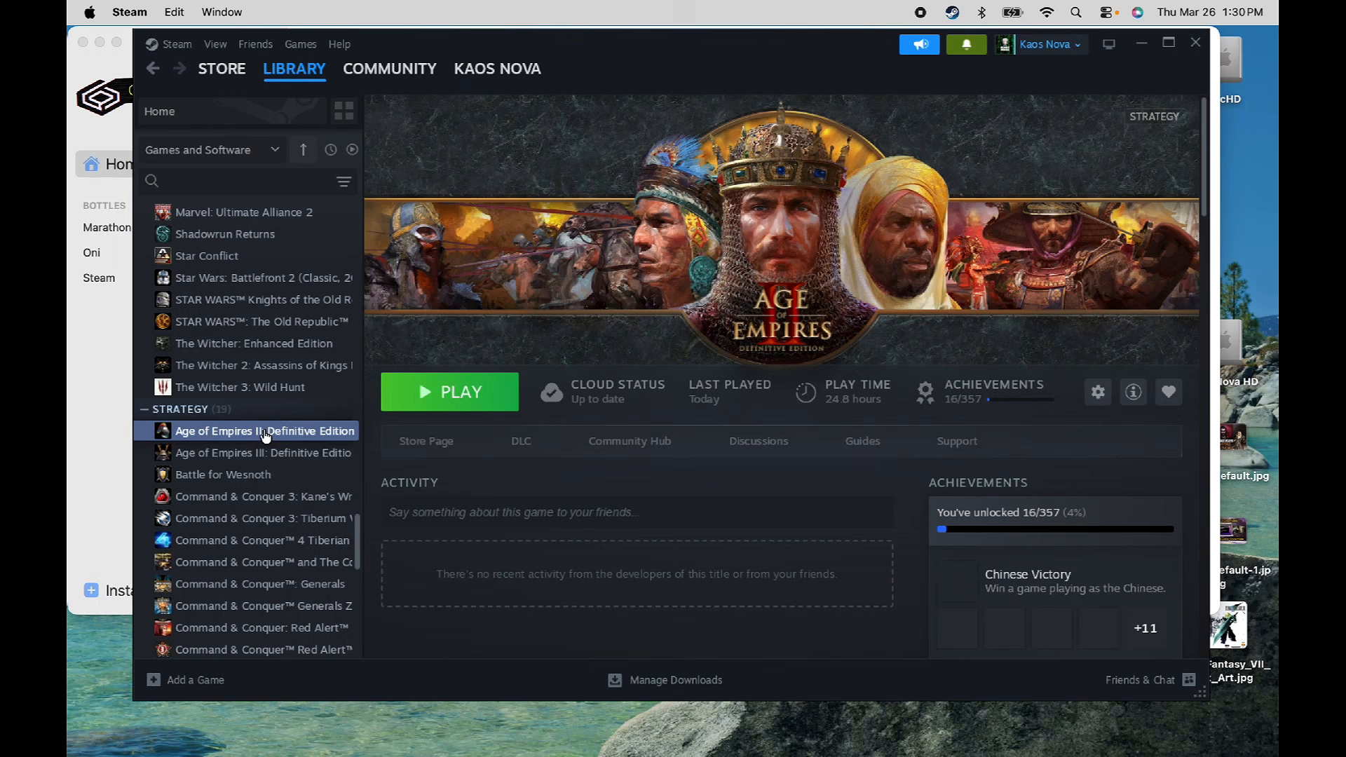
Step: Launch Age of Empires II: Definitive Edition from its Steam library page and wait for its main menu
{"action": "left_click", "coordinate": [440, 395]}
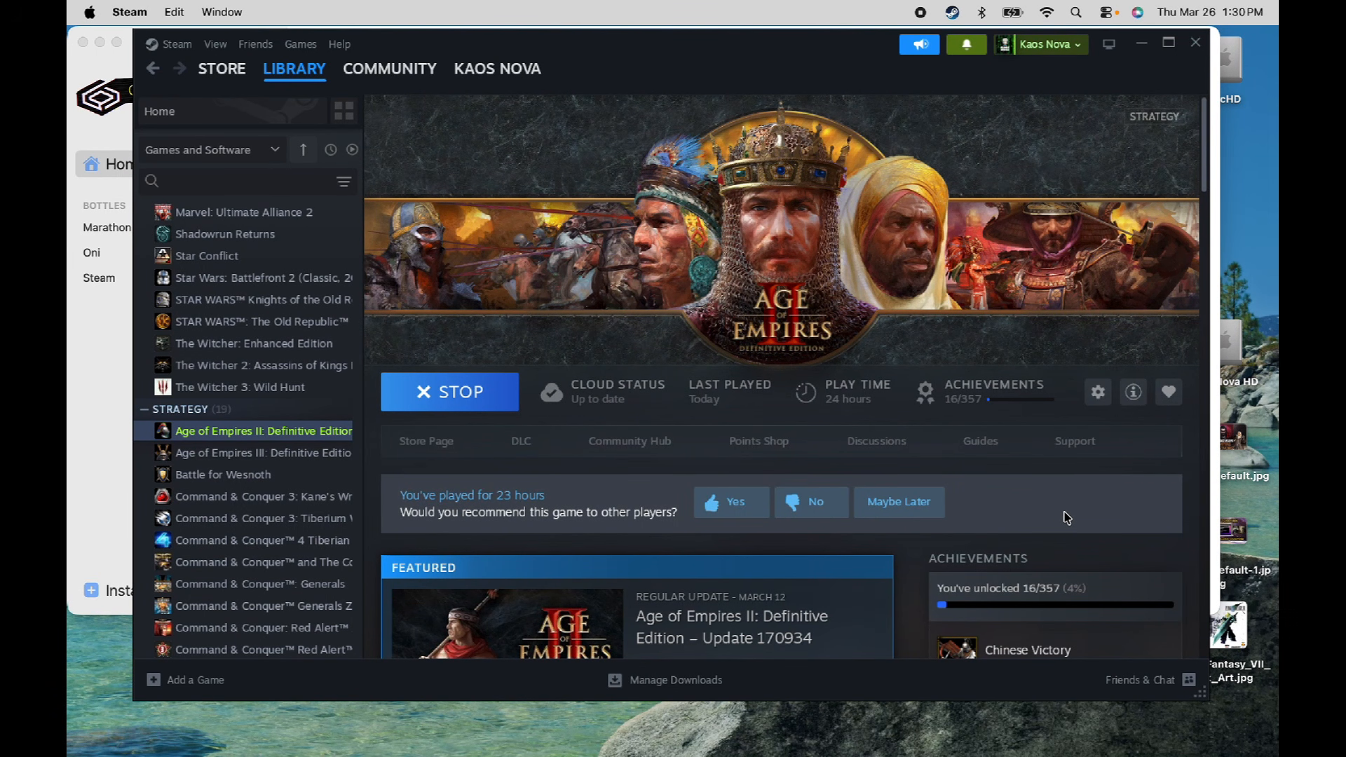
{"action": "mouse_move", "coordinate": [1136, 751]}
{"action": "left_click_drag", "start_coordinate": [758, 41], "coordinate": [726, 40]}
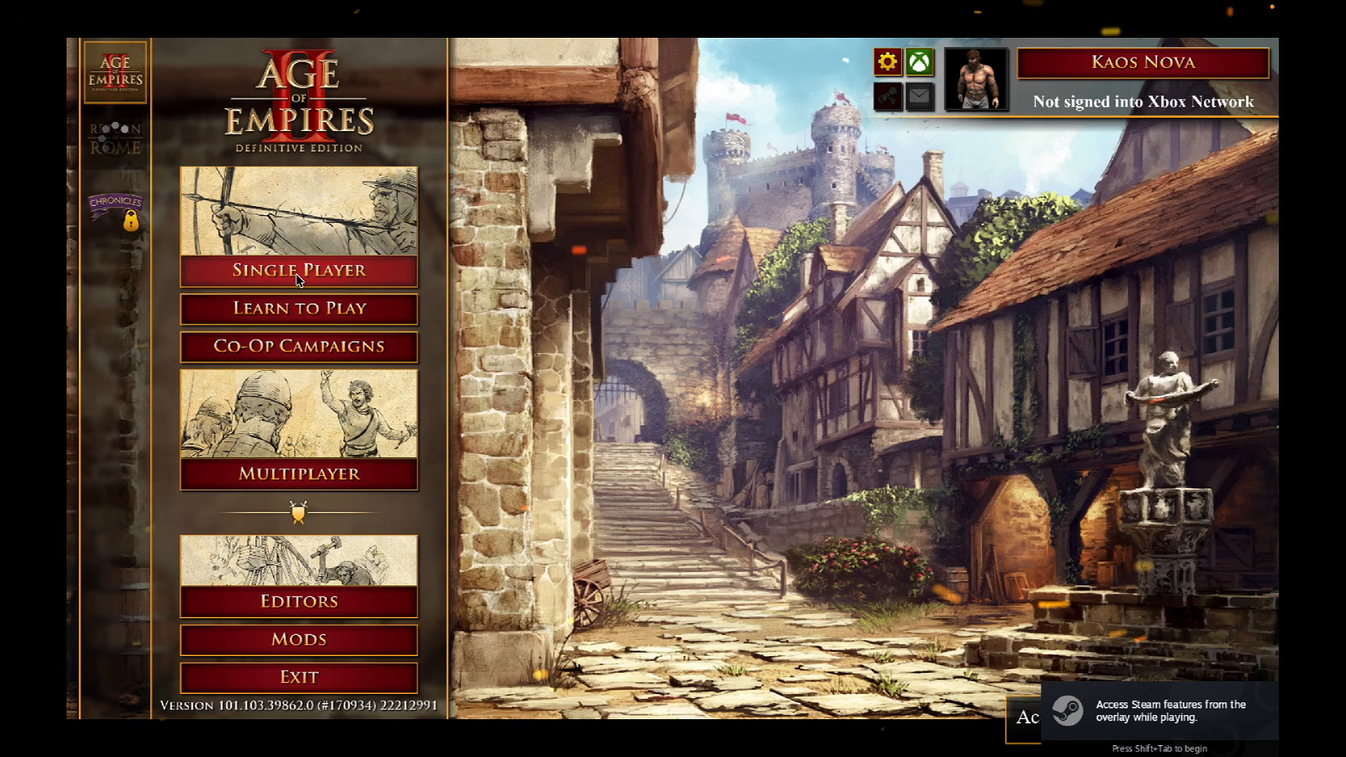
Step: Start a single-player skirmish with the existing game settings, playing the Spanish on a Coastal map
{"action": "left_click", "coordinate": [375, 277]}
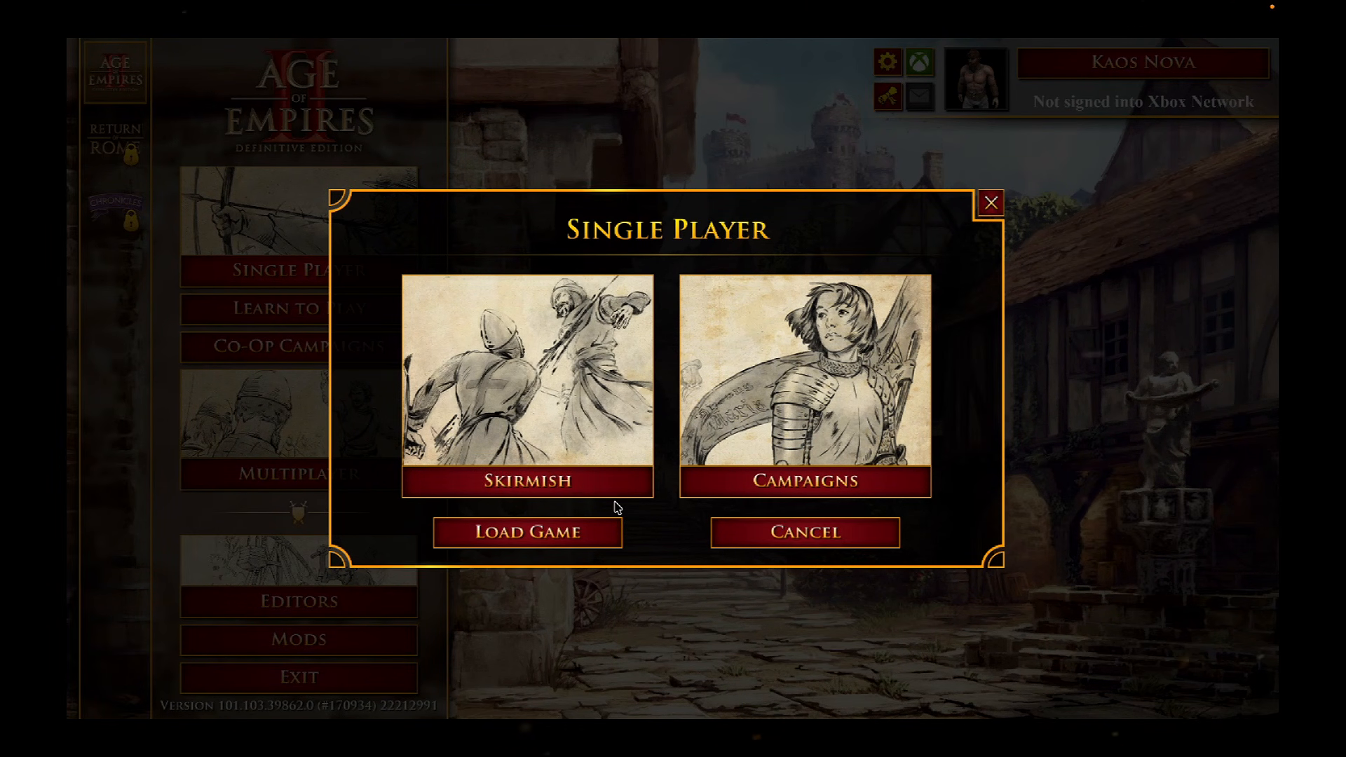
{"action": "left_click", "coordinate": [600, 480]}
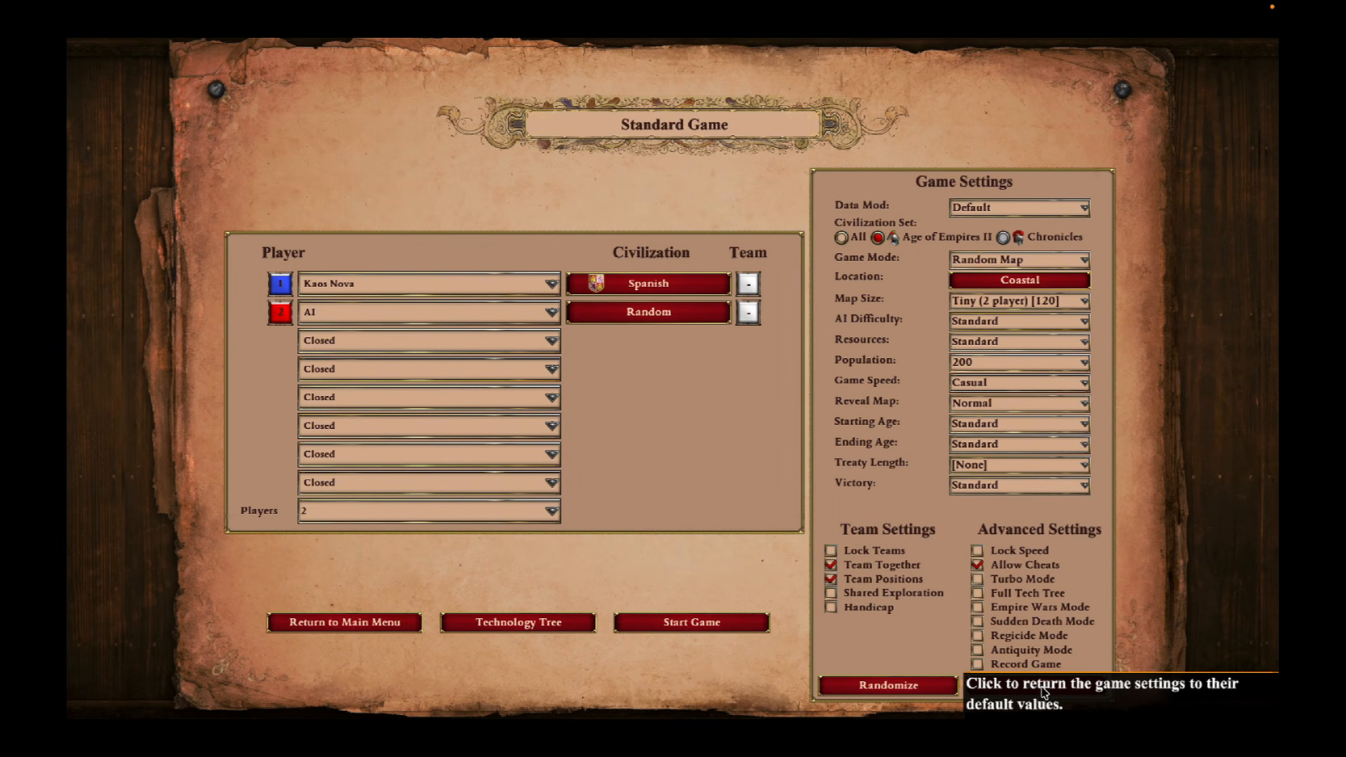
{"action": "left_click", "coordinate": [679, 630]}
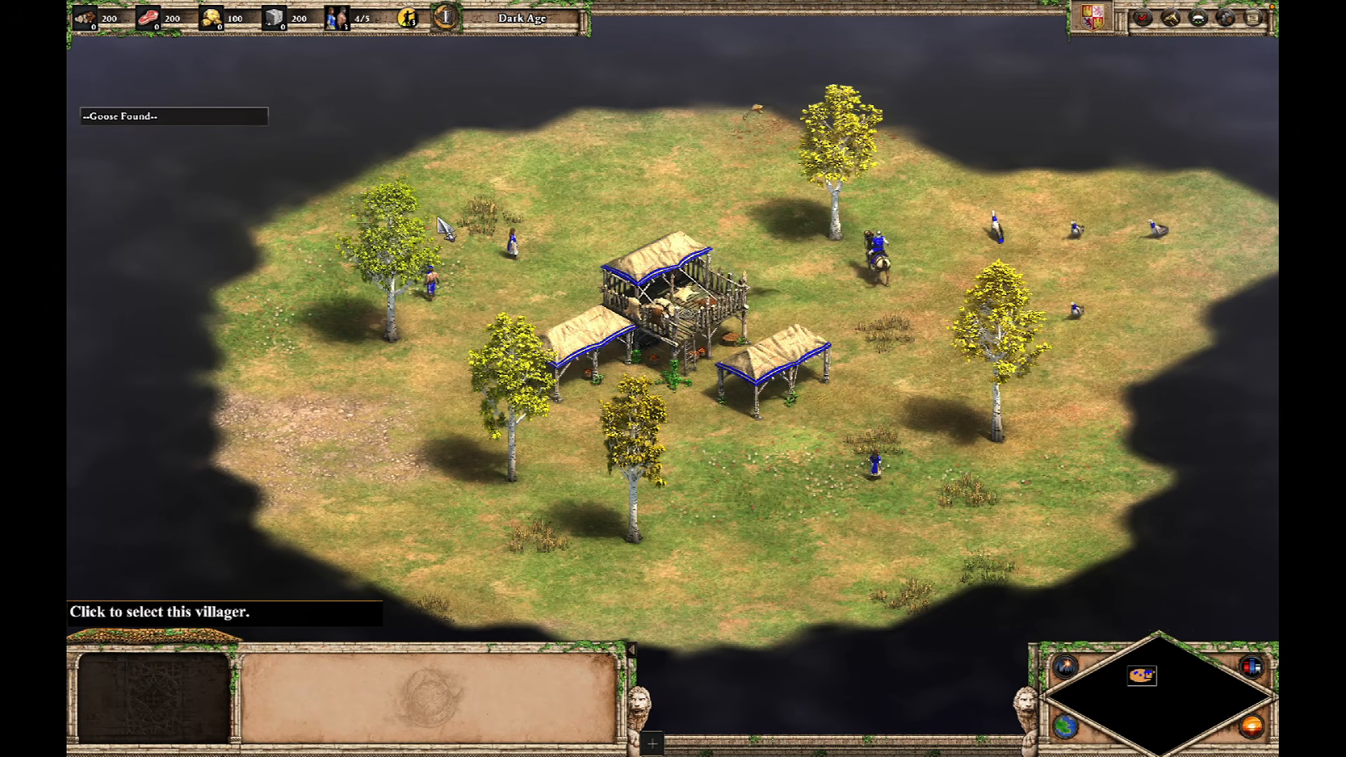
Step: Send two villagers to chop the tree west of the Town Center, and assign the third villager to the geese
{"action": "left_click_drag", "start_coordinate": [538, 341], "coordinate": [596, 385]}
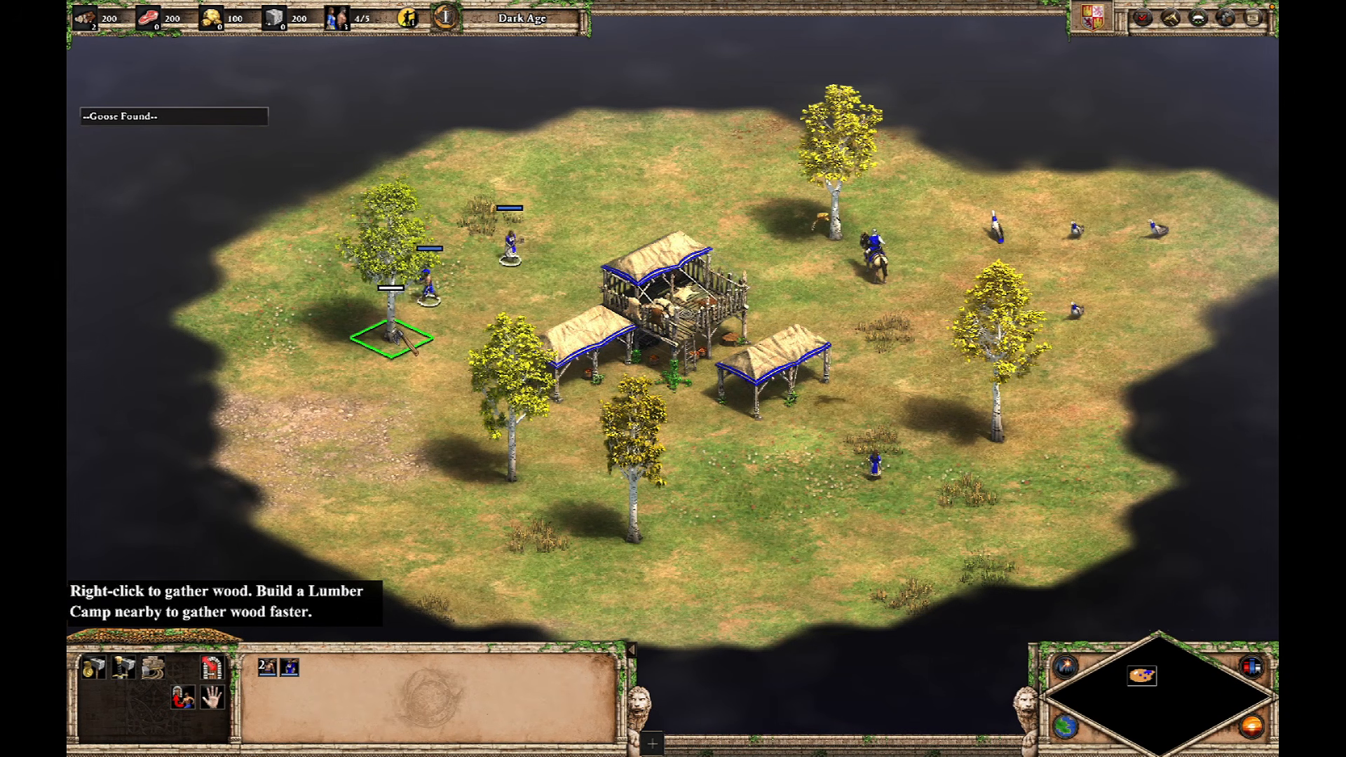
{"action": "left_click", "coordinate": [403, 338]}
{"action": "left_click_drag", "start_coordinate": [953, 160], "coordinate": [1237, 409]}
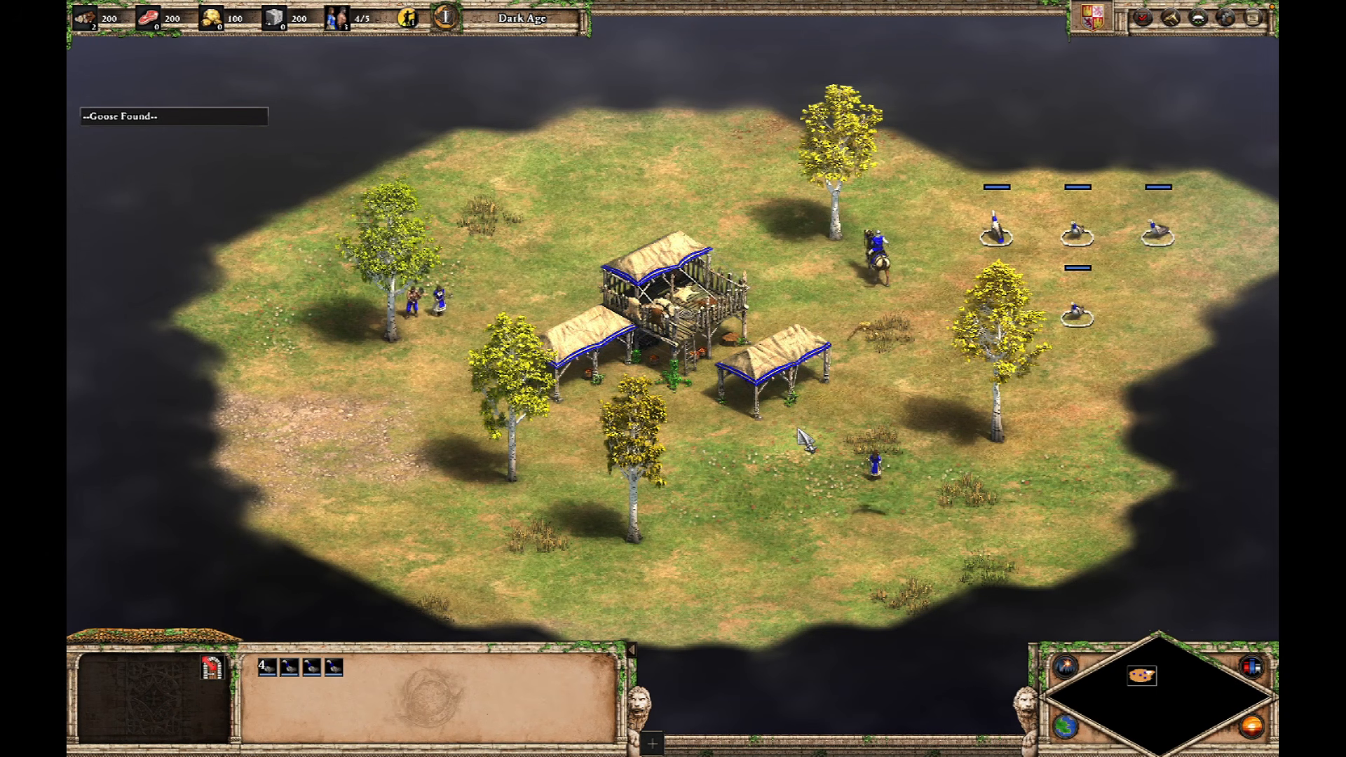
{"action": "left_click", "coordinate": [873, 459]}
{"action": "right_click", "coordinate": [956, 280]}
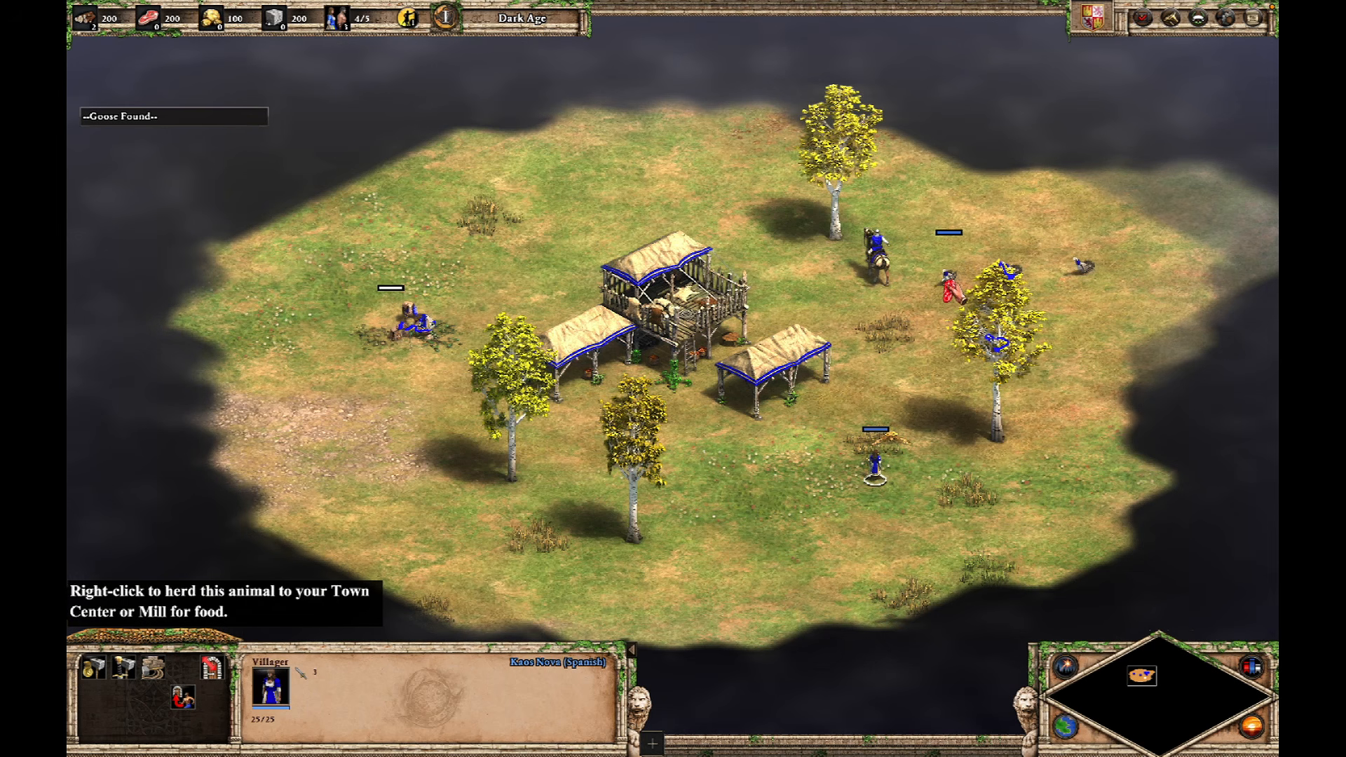
Step: Send the Scout Cavalry through the unexplored area north of the Town Center and assign it to control group 1
{"action": "left_click", "coordinate": [877, 256]}
{"action": "right_click", "coordinate": [1010, 111]}
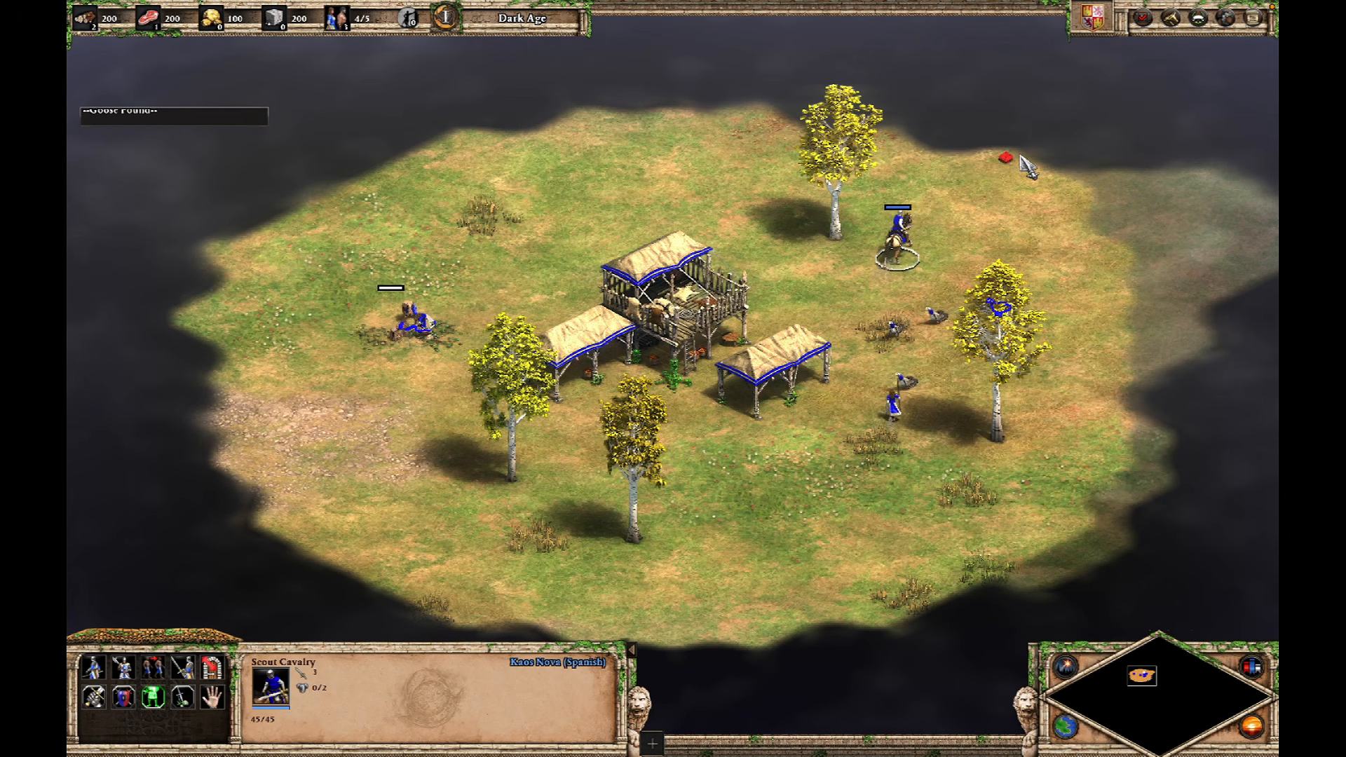
{"action": "right_click", "coordinate": [903, 47]}
{"action": "right_click", "coordinate": [723, 61]}
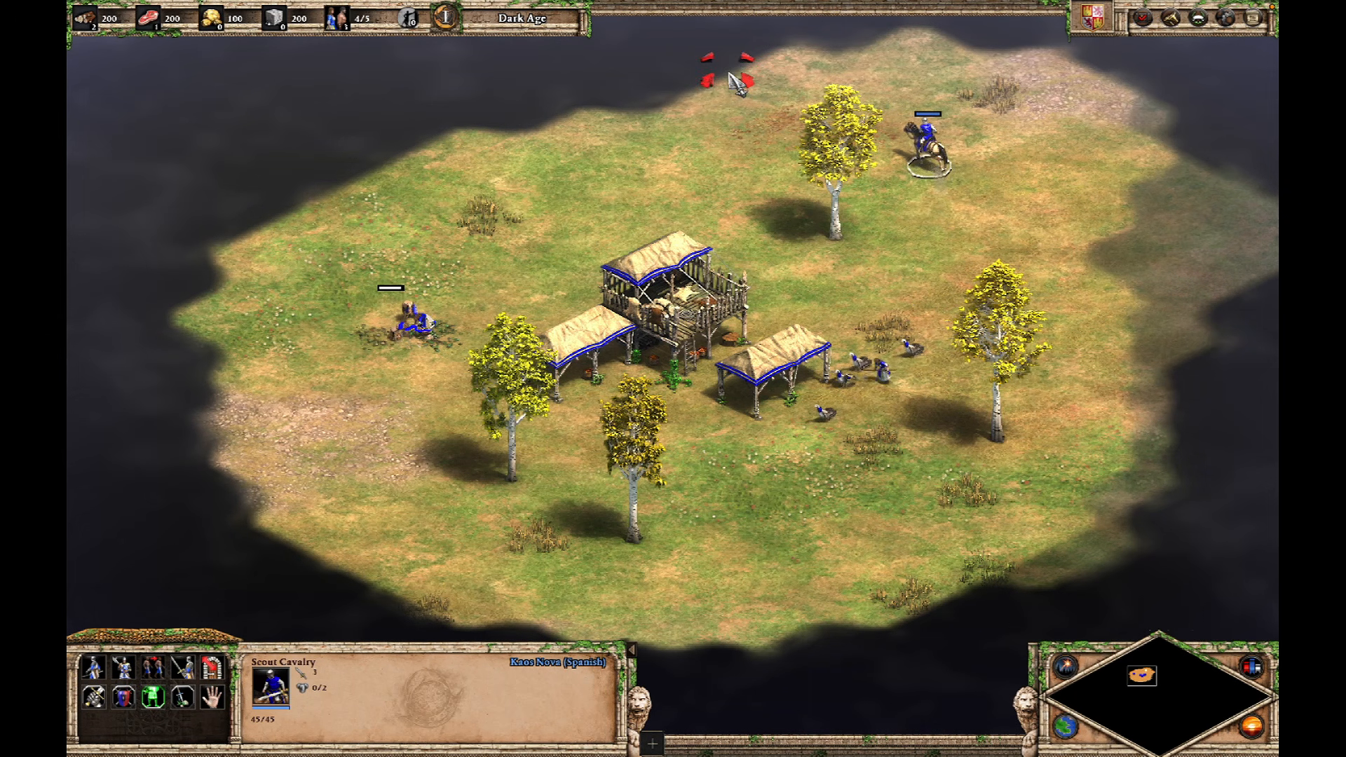
{"action": "right_click", "coordinate": [419, 74]}
{"action": "right_click", "coordinate": [377, 98]}
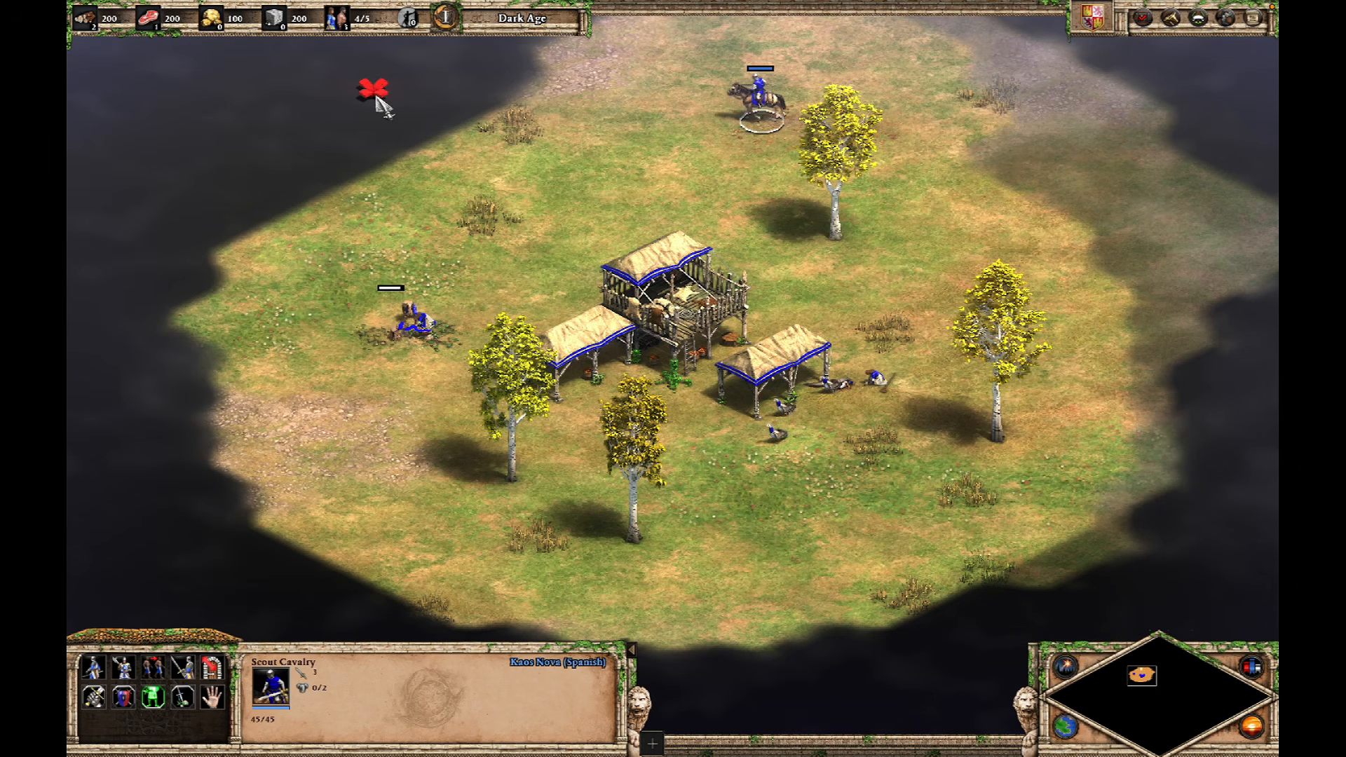
{"action": "key", "text": "ctrl+1"}
{"action": "right_click", "coordinate": [325, 135]}
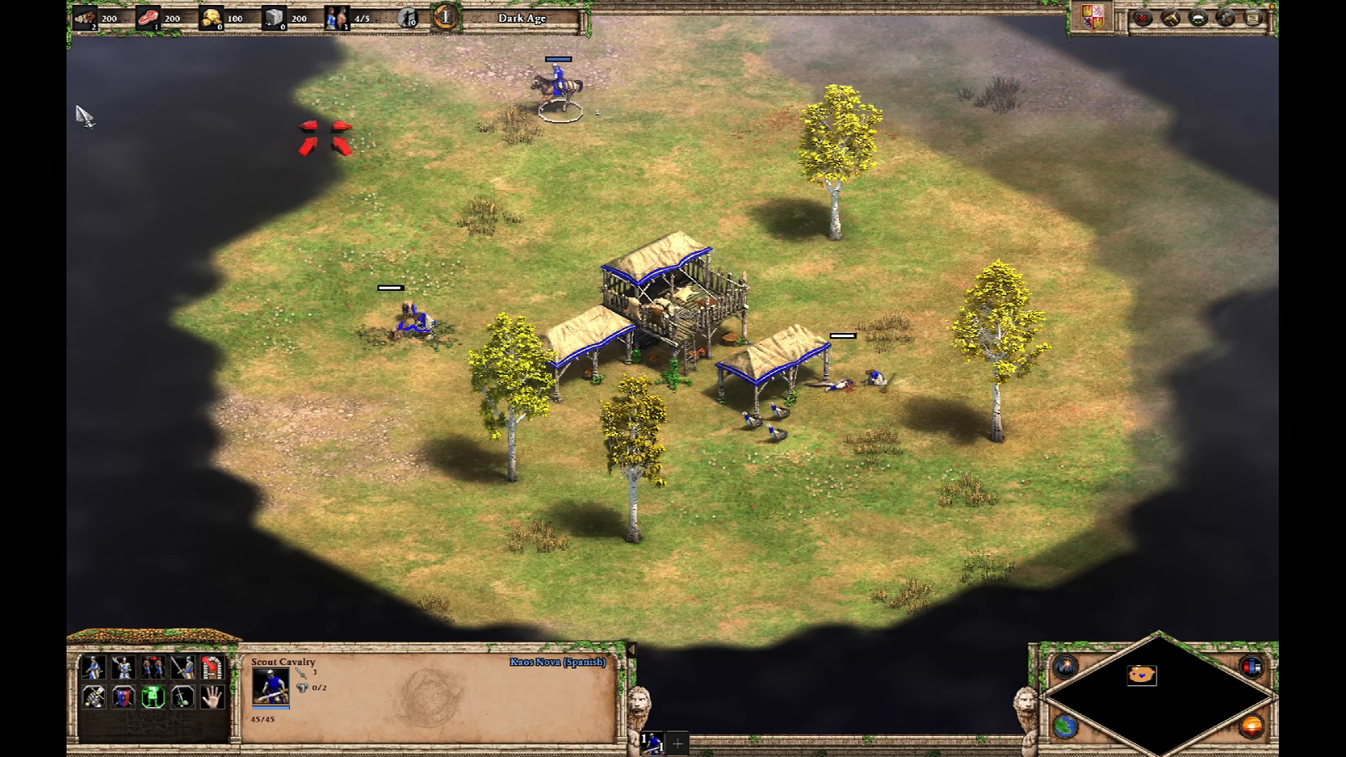
Step: Scout the dark area west of the Town Center with the cavalry, turning it toward the southwest
{"action": "right_click", "coordinate": [340, 438]}
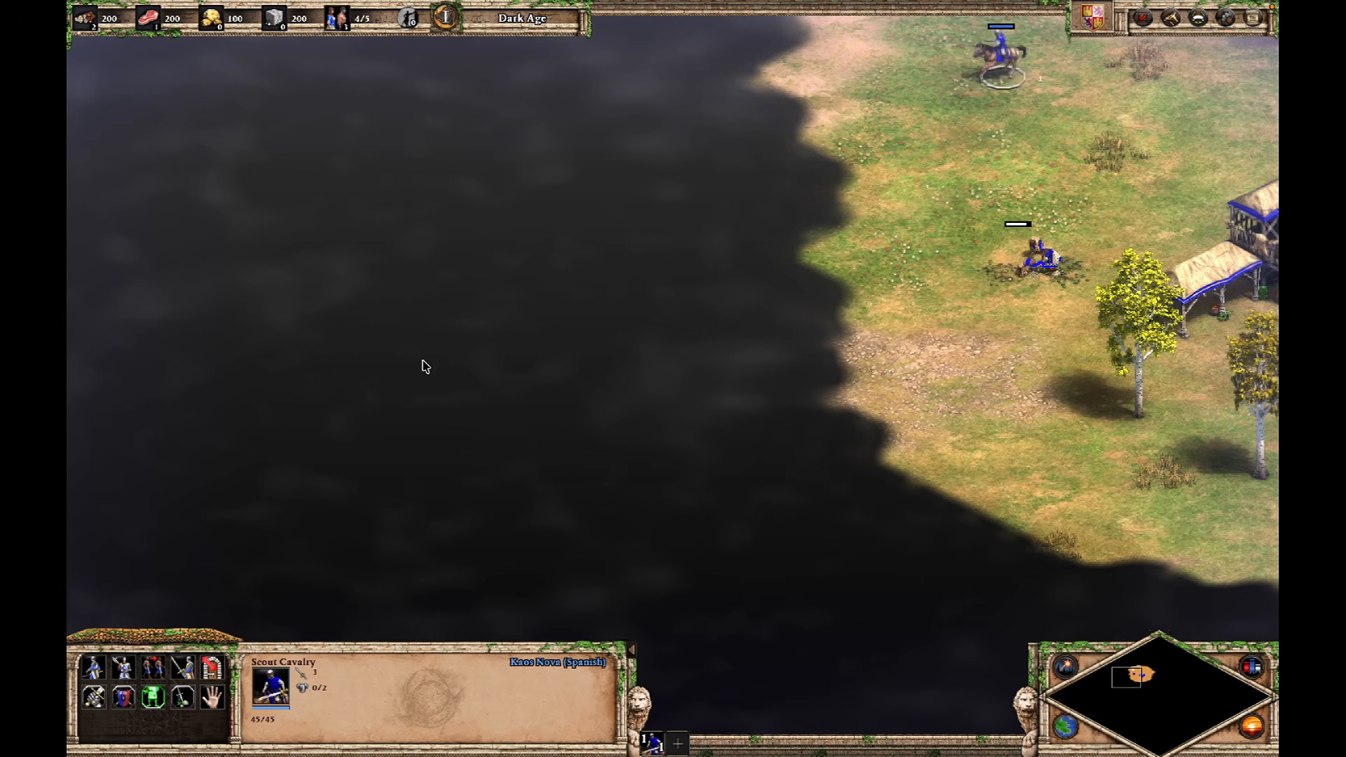
{"action": "right_click", "coordinate": [511, 309]}
{"action": "right_click", "coordinate": [453, 302]}
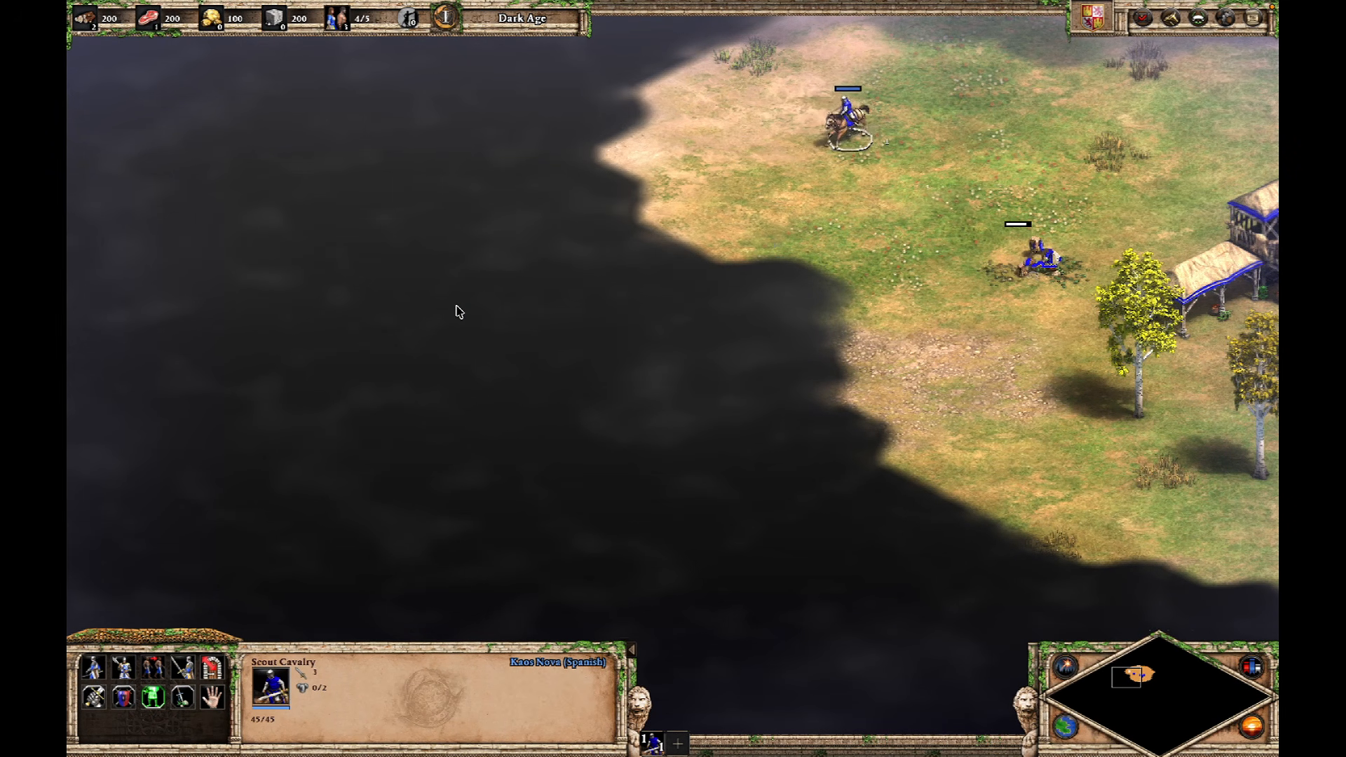
{"action": "right_click", "coordinate": [639, 486]}
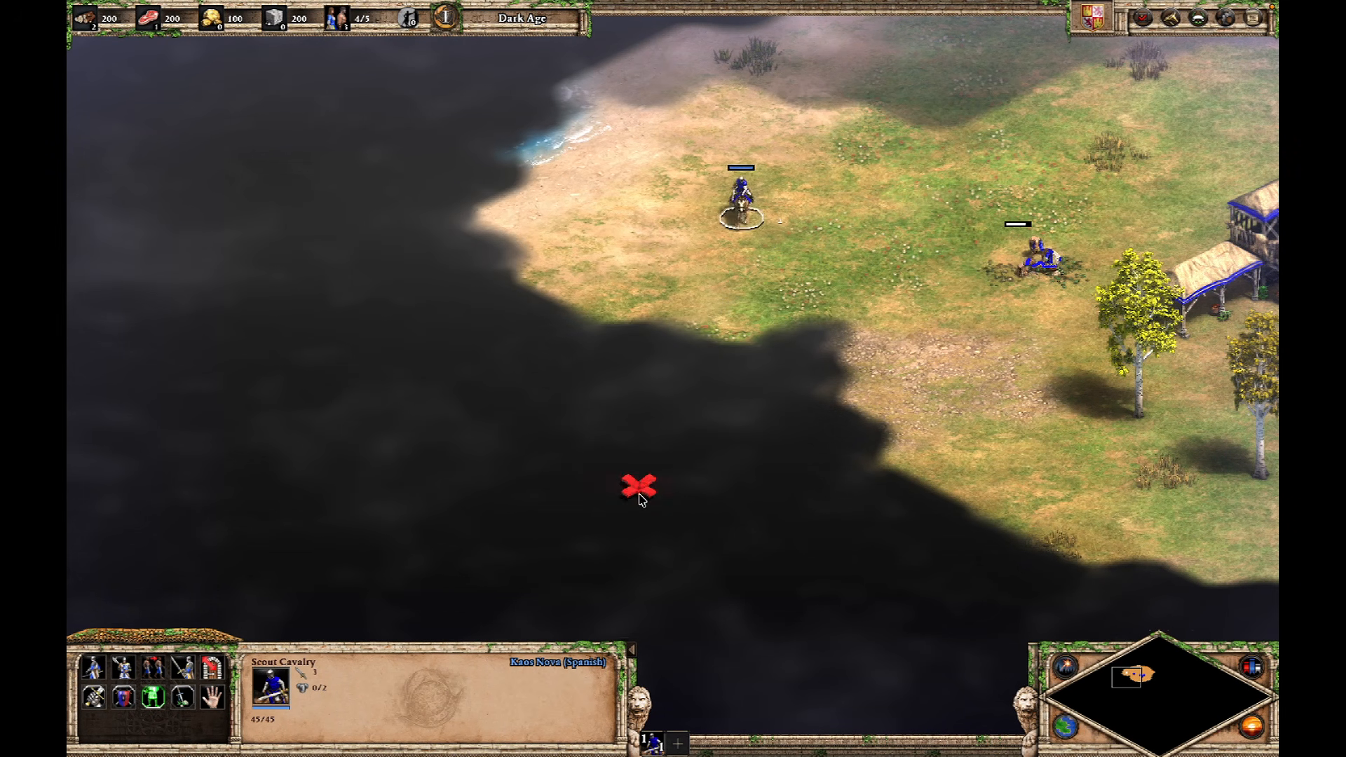
{"action": "right_click", "coordinate": [703, 567]}
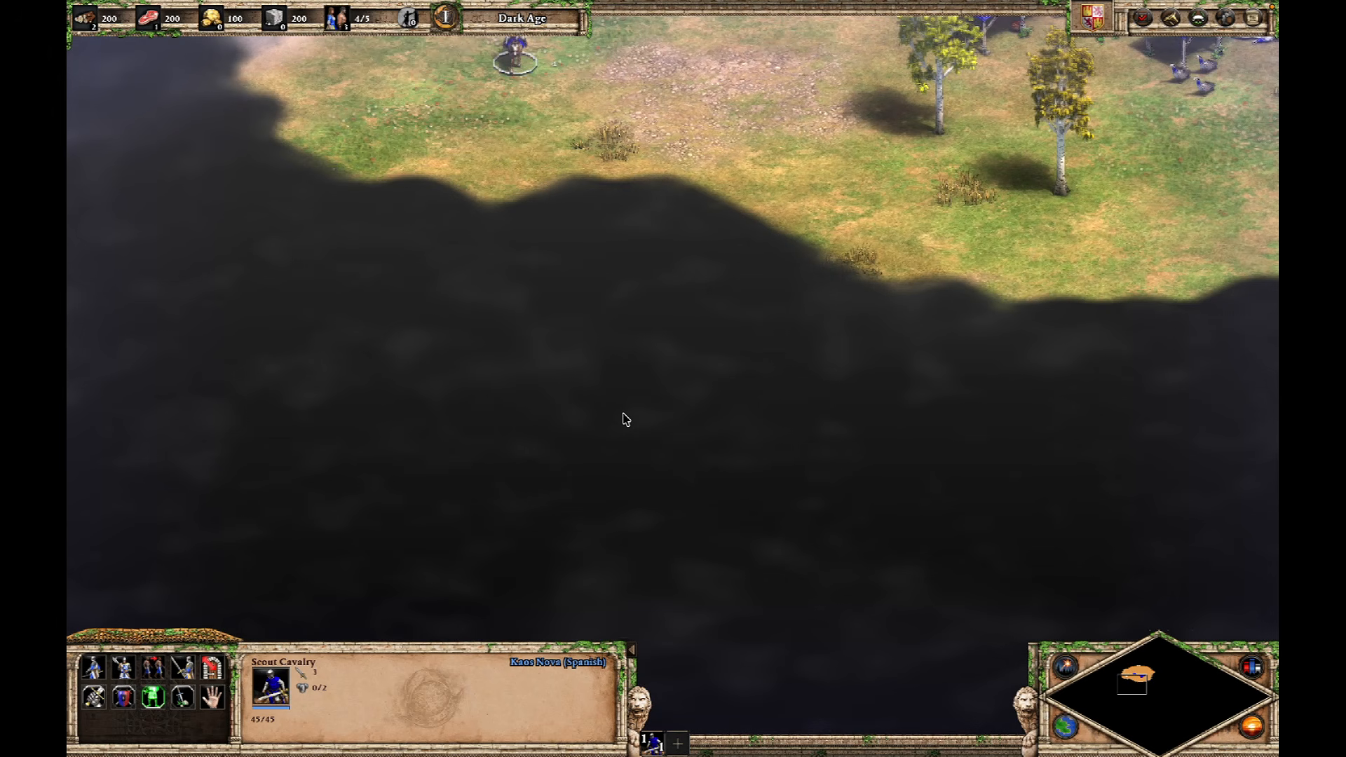
Step: Move the Scout Cavalry through the unexplored land southwest and south of the Town Center
{"action": "right_click", "coordinate": [624, 416]}
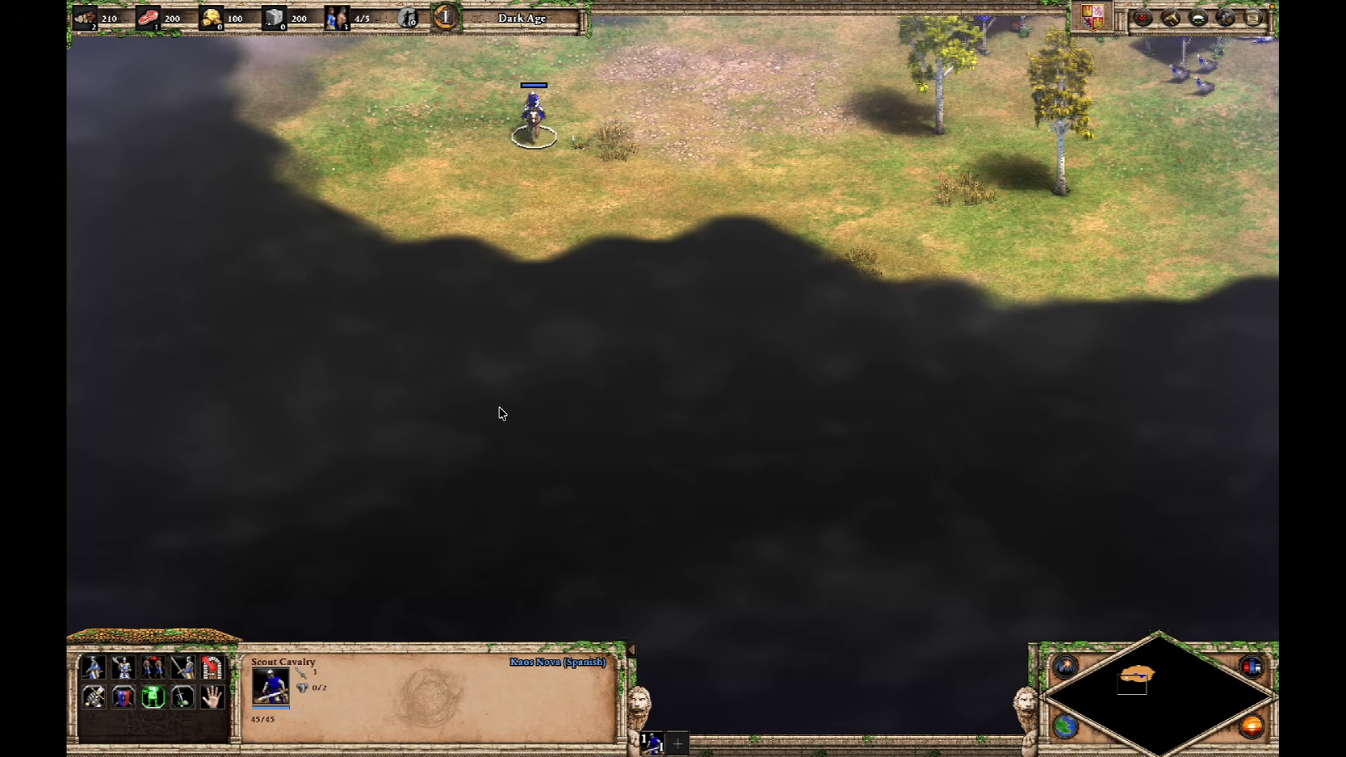
{"action": "right_click", "coordinate": [500, 411]}
{"action": "right_click", "coordinate": [777, 428]}
{"action": "right_click", "coordinate": [911, 476]}
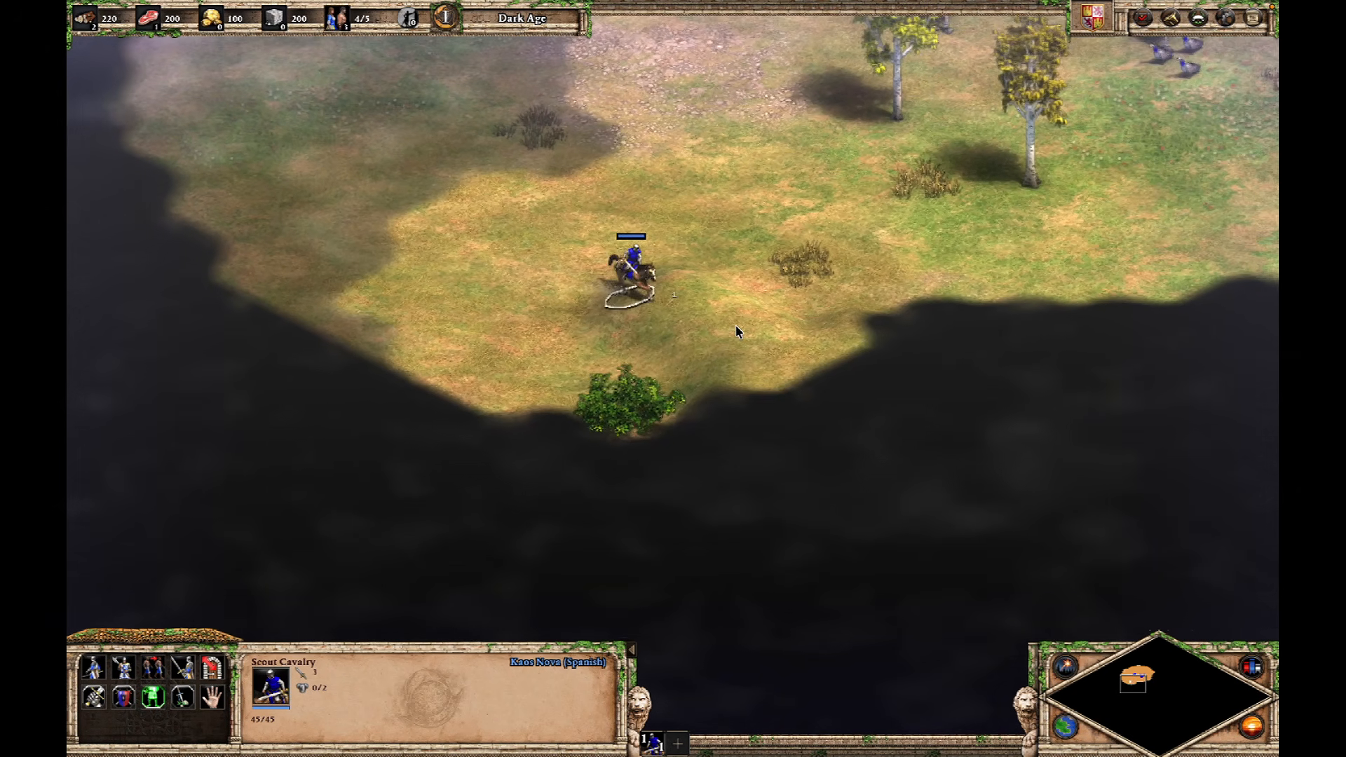
{"action": "right_click", "coordinate": [990, 438]}
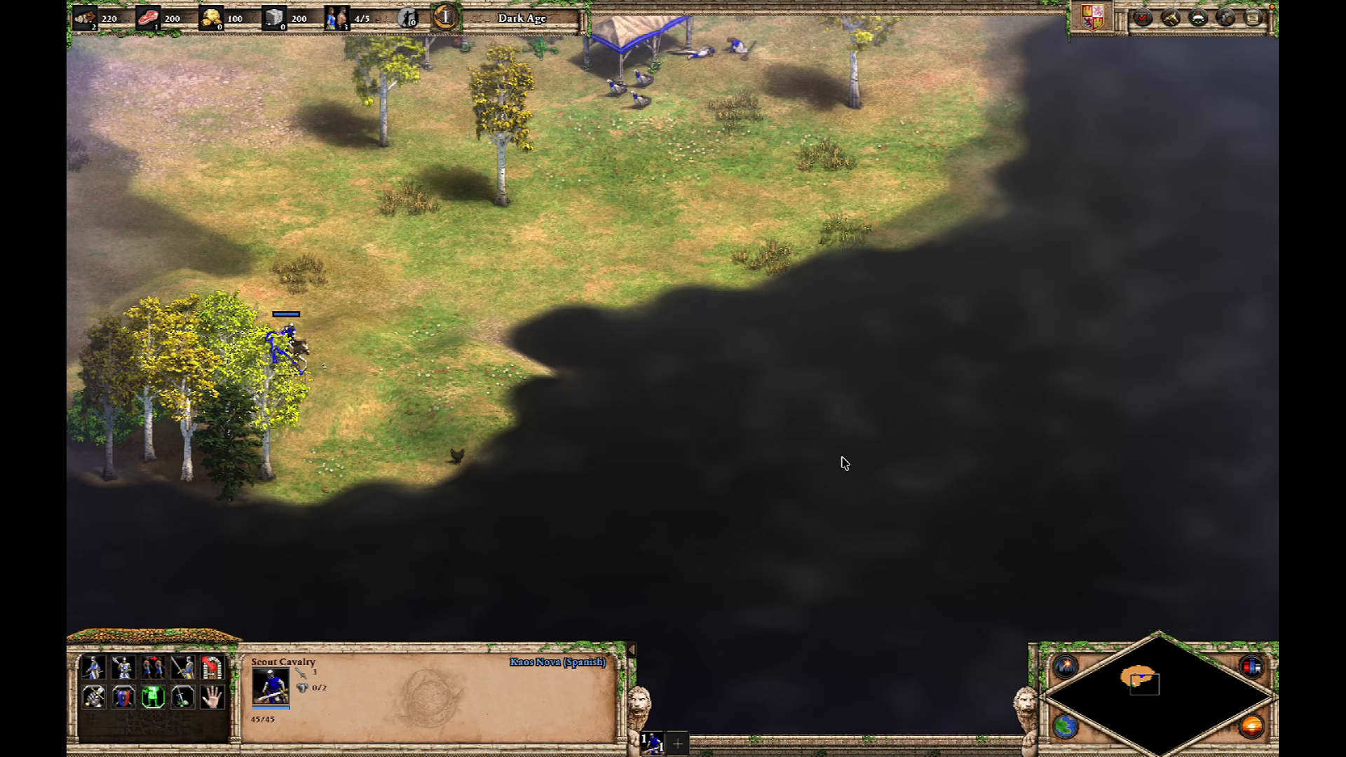
Step: Send the Scout Cavalry past the wild chickens and through the unexplored land southeast and east of the Town Center
{"action": "right_click", "coordinate": [843, 457]}
{"action": "right_click", "coordinate": [915, 389]}
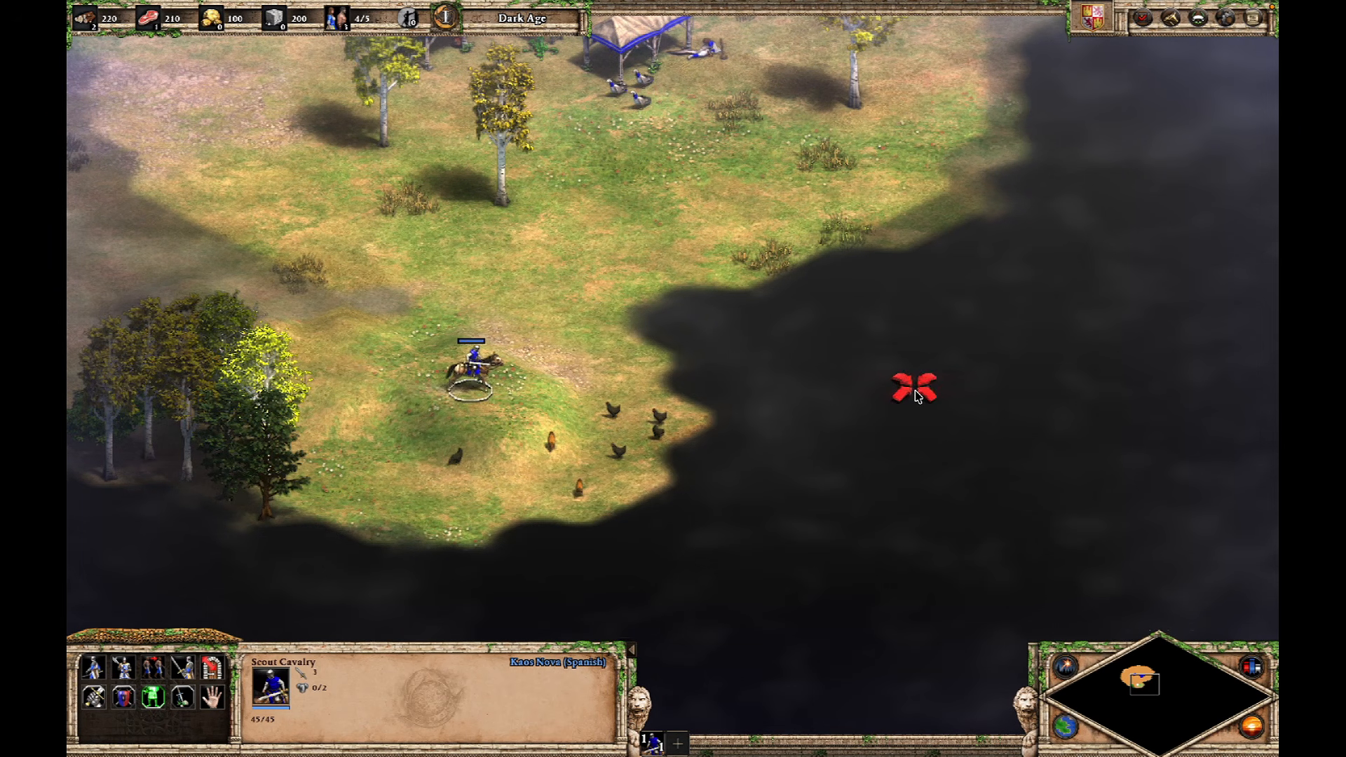
{"action": "right_click", "coordinate": [1022, 380]}
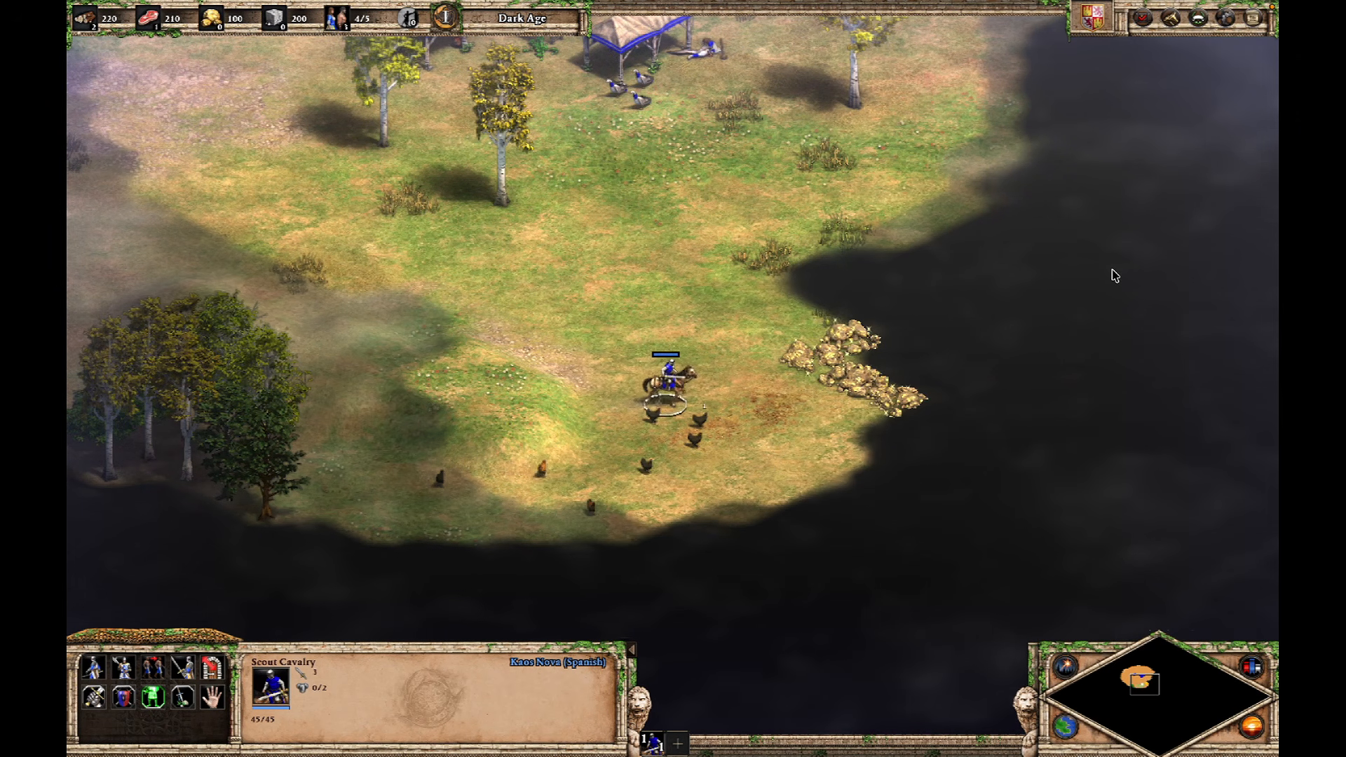
{"action": "right_click", "coordinate": [1117, 268]}
{"action": "right_click", "coordinate": [1165, 203]}
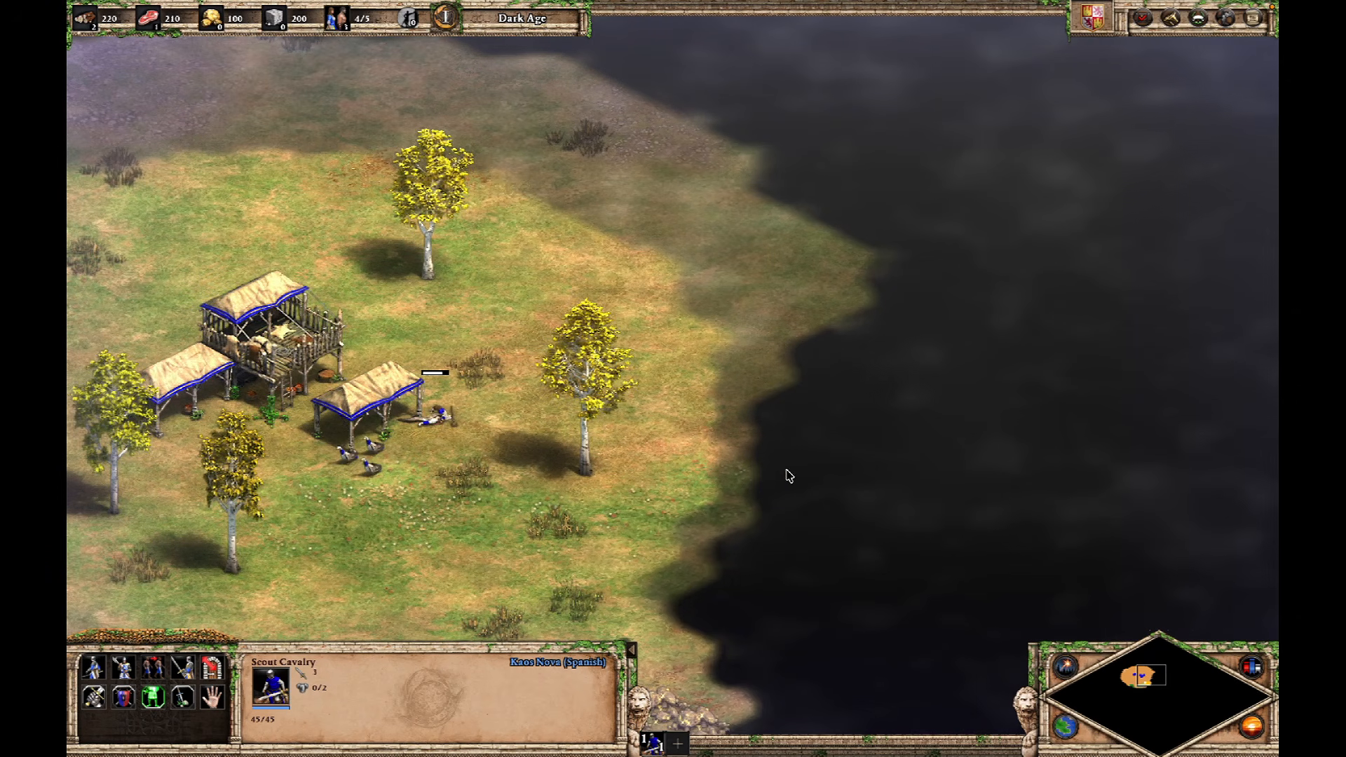
{"action": "right_click", "coordinate": [787, 468]}
Step: Select the Town Center and queue two villagers for creation
{"action": "left_click", "coordinate": [693, 470]}
{"action": "left_click", "coordinate": [234, 382]}
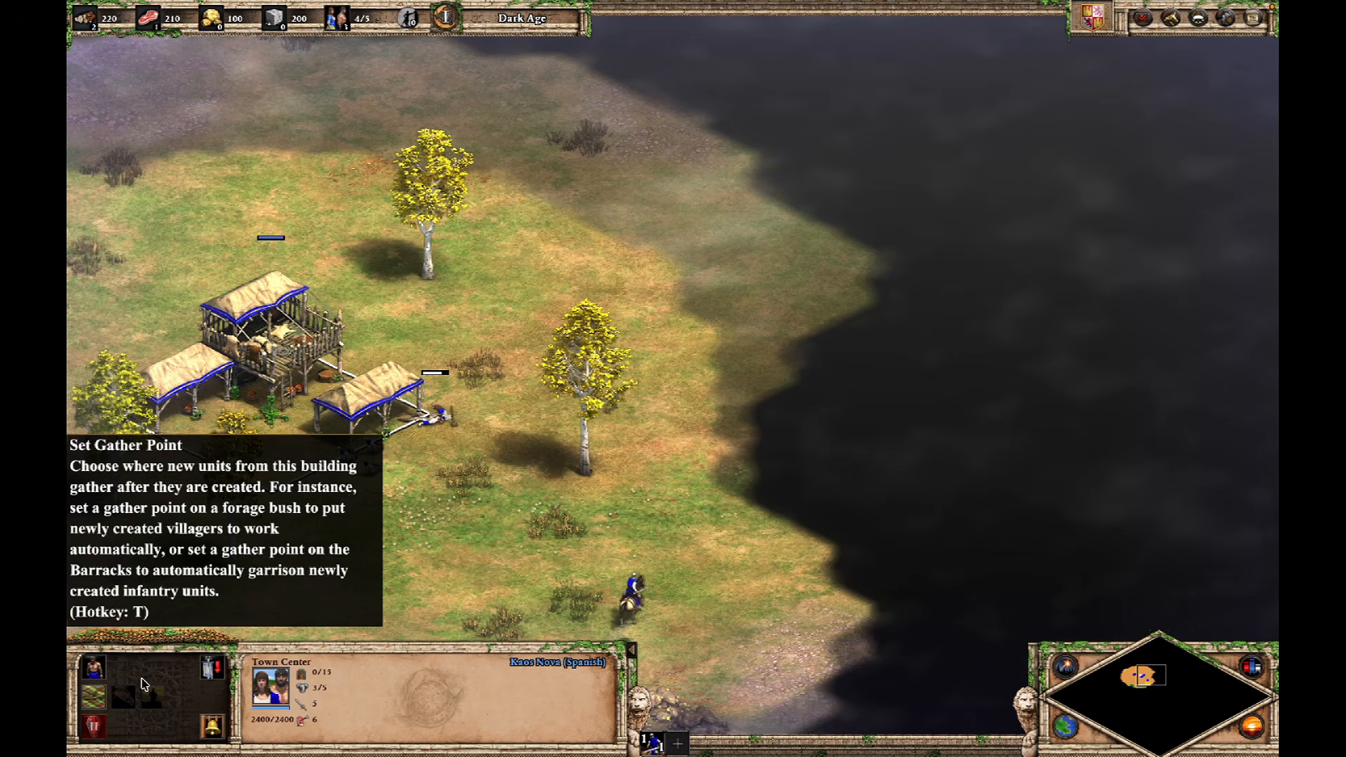
{"action": "left_click", "coordinate": [95, 669]}
{"action": "left_click", "coordinate": [95, 669]}
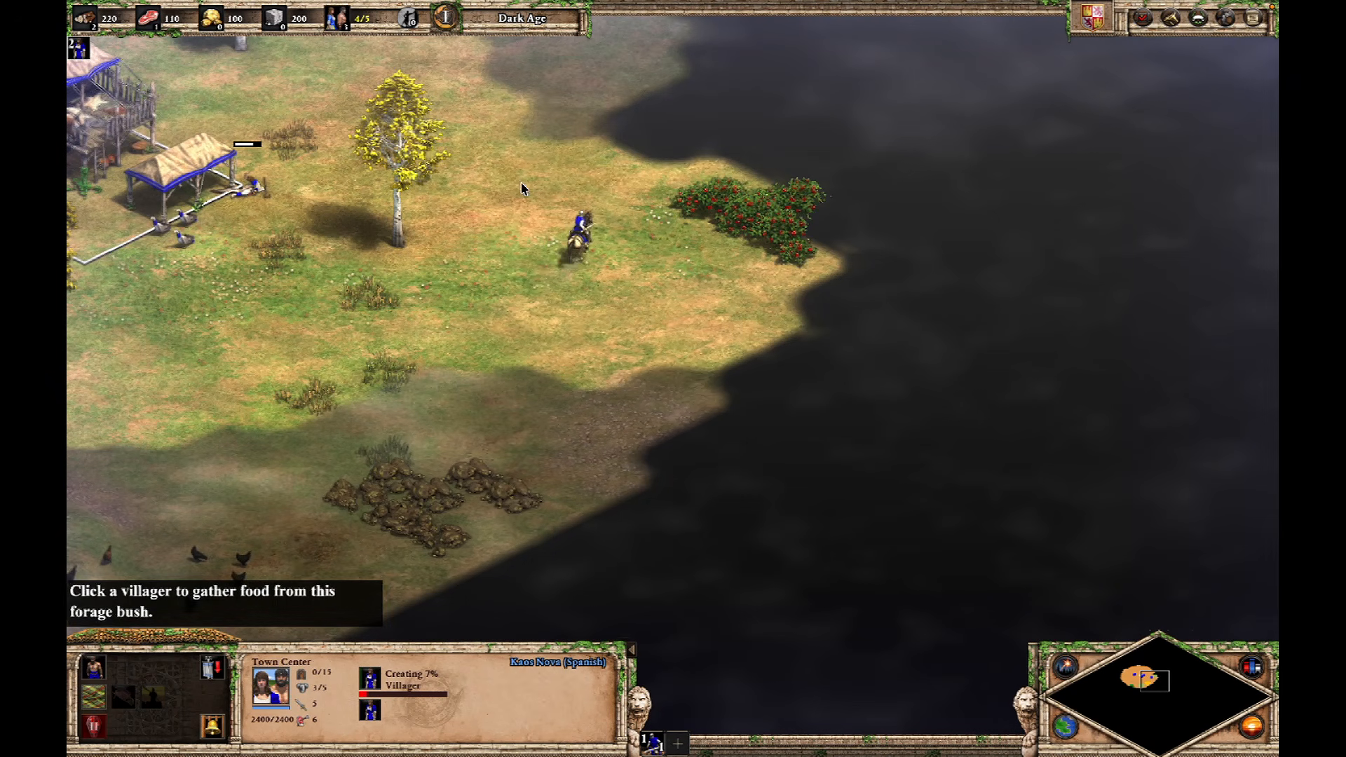
Step: Select the Scout Cavalry near the forage bushes and send it into the unexplored area to the northeast
{"action": "left_click_drag", "start_coordinate": [523, 187], "coordinate": [636, 244]}
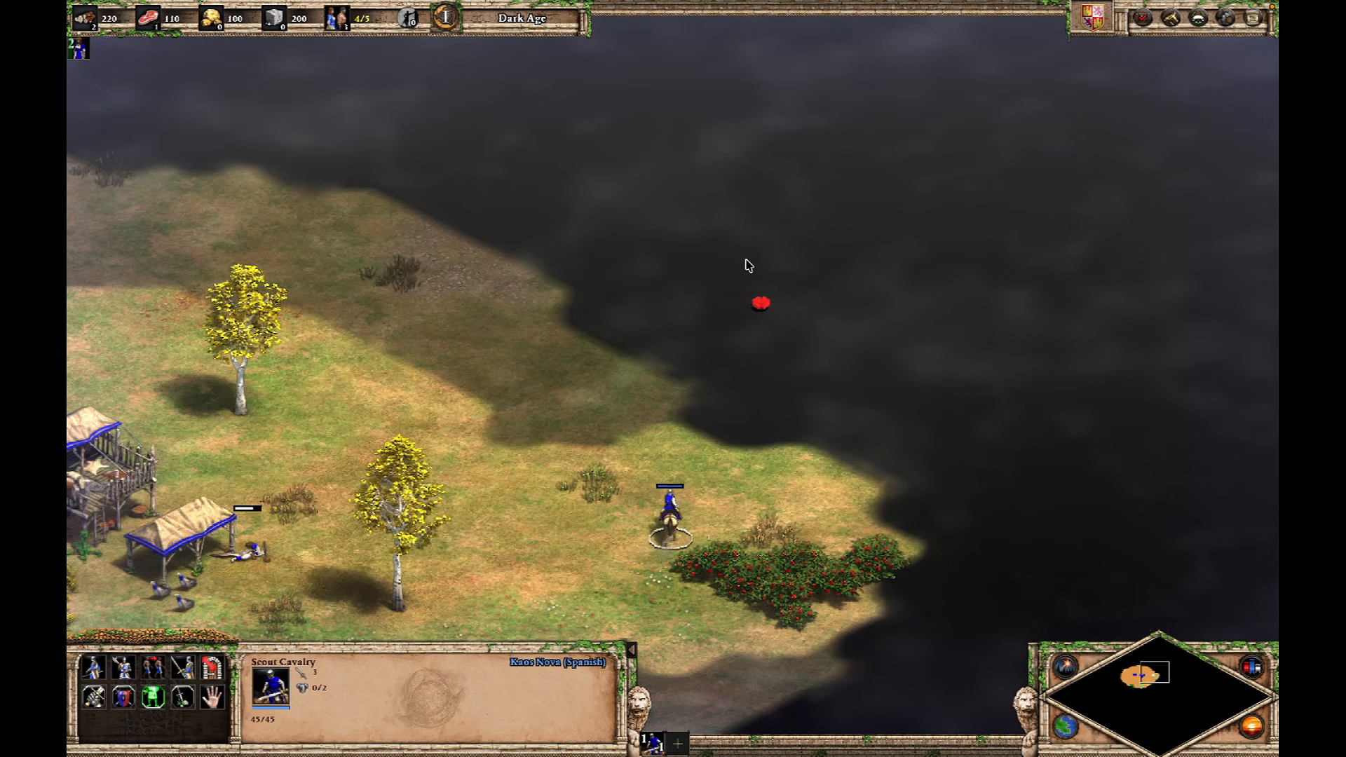
{"action": "right_click", "coordinate": [747, 238]}
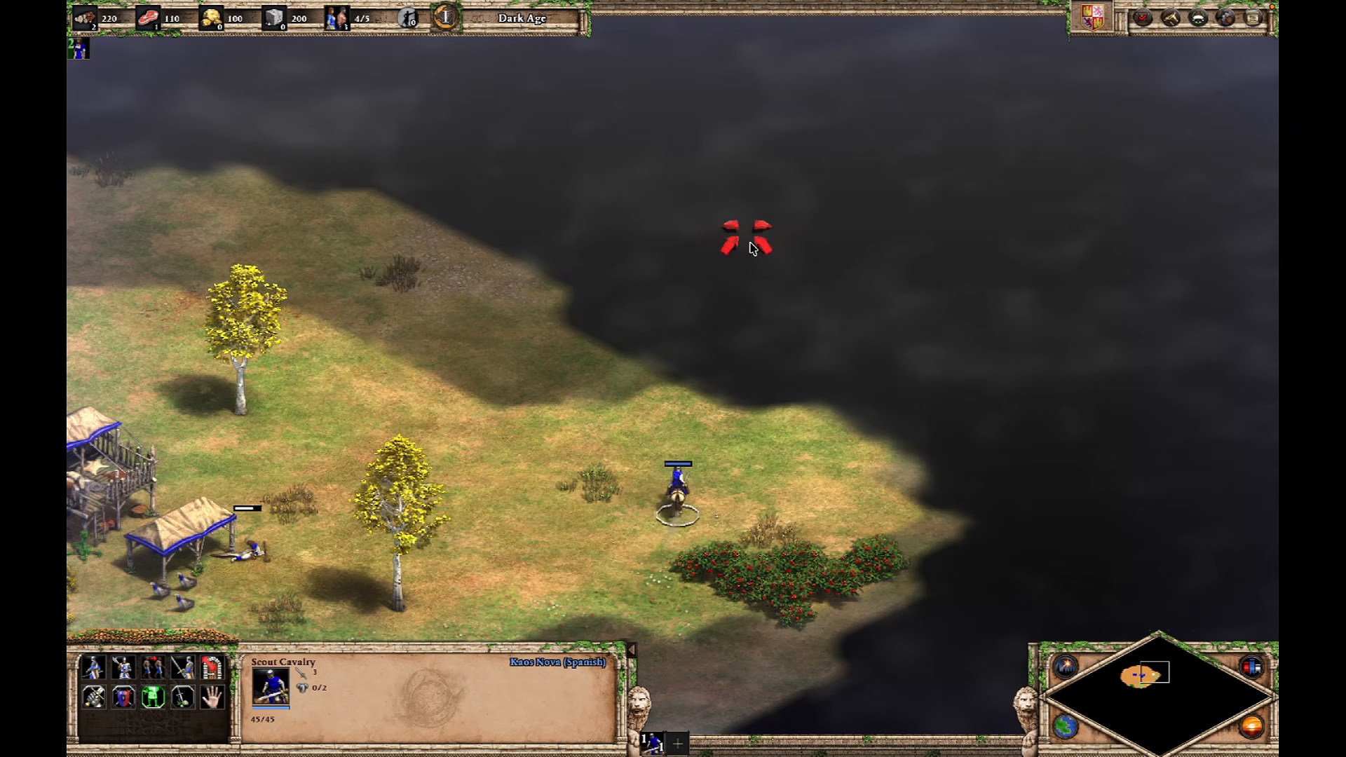
{"action": "right_click", "coordinate": [694, 183]}
{"action": "left_click", "coordinate": [676, 202]}
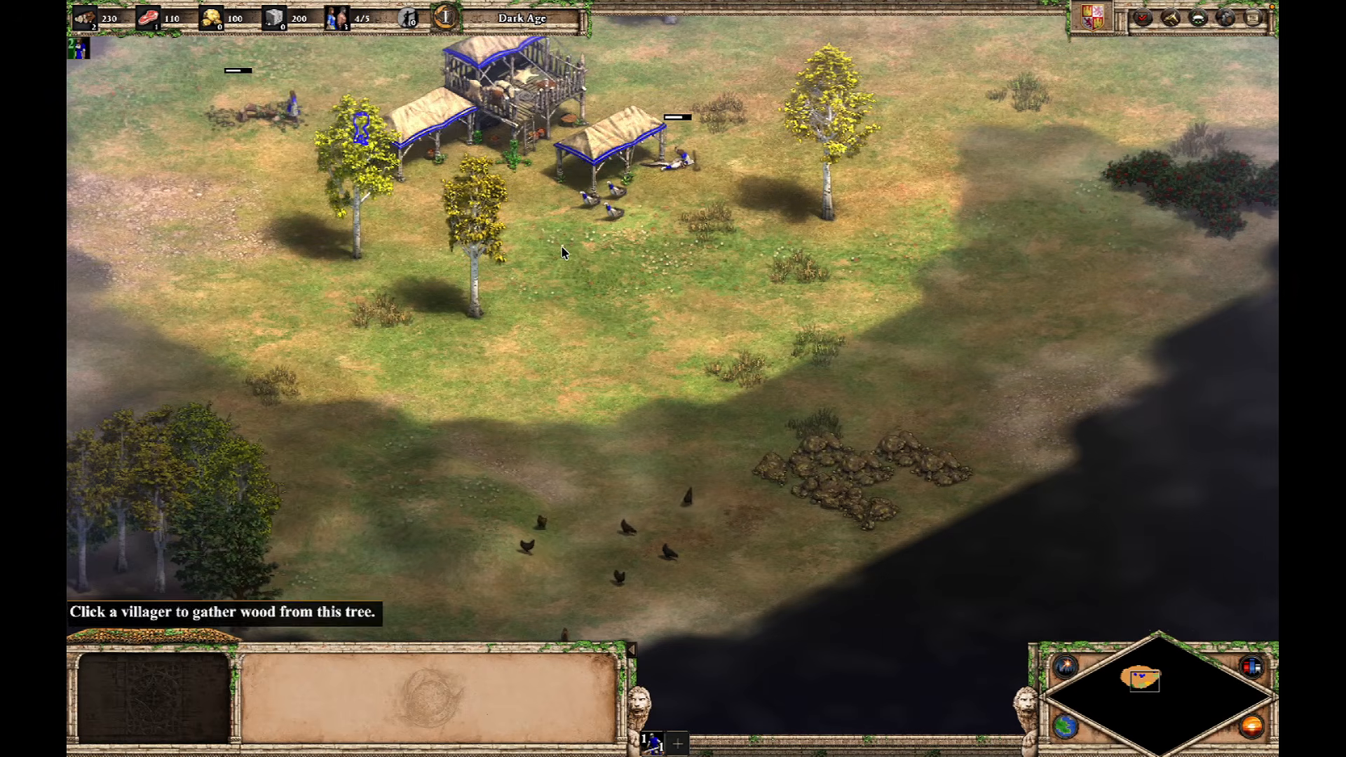
Step: Recall the scout through control group 1 and direct it westward along the dark area north of the Town Center
{"action": "key", "text": "1"}
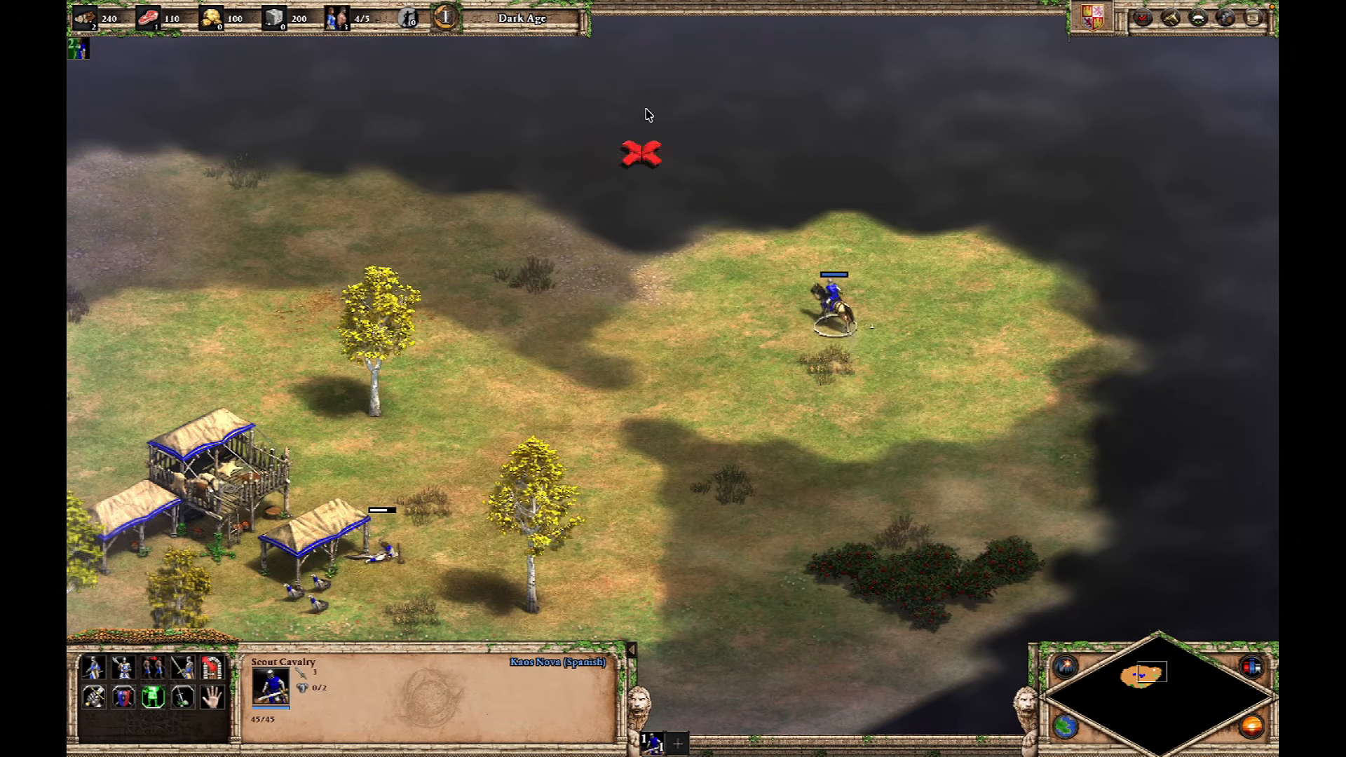
{"action": "right_click", "coordinate": [603, 121]}
{"action": "right_click", "coordinate": [477, 144]}
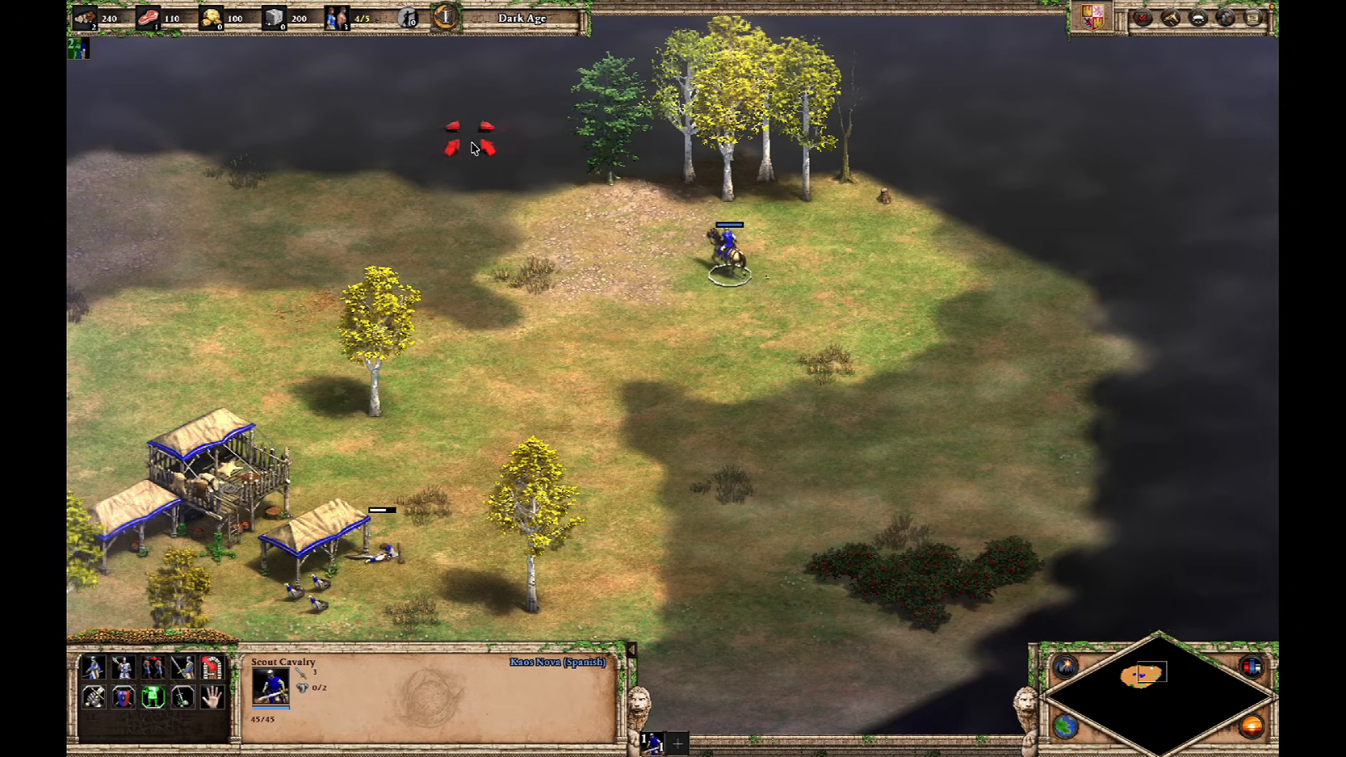
{"action": "right_click", "coordinate": [319, 152]}
Step: Scout past the stone deposit into the unexplored northwest, and deselect the cavalry
{"action": "key", "text": "Left"}
{"action": "key", "text": "Down"}
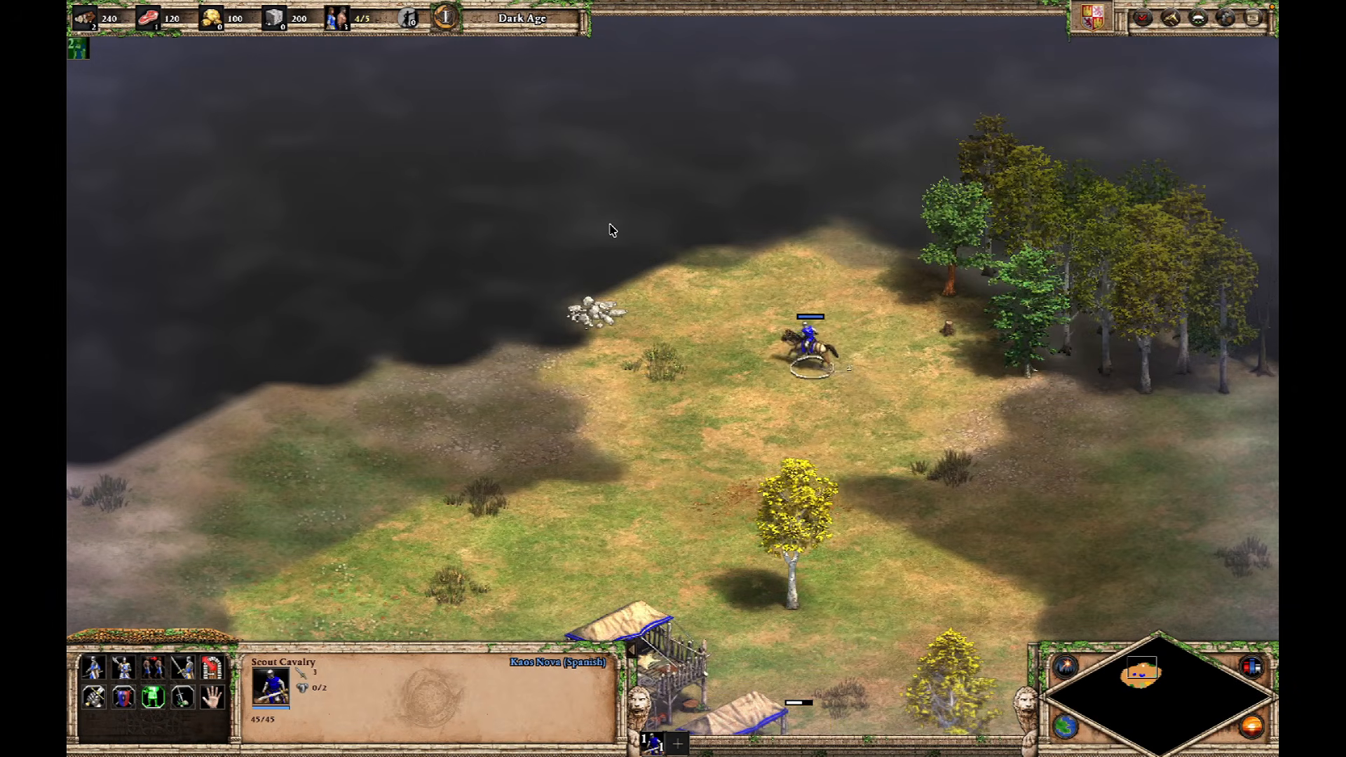
{"action": "right_click", "coordinate": [670, 198]}
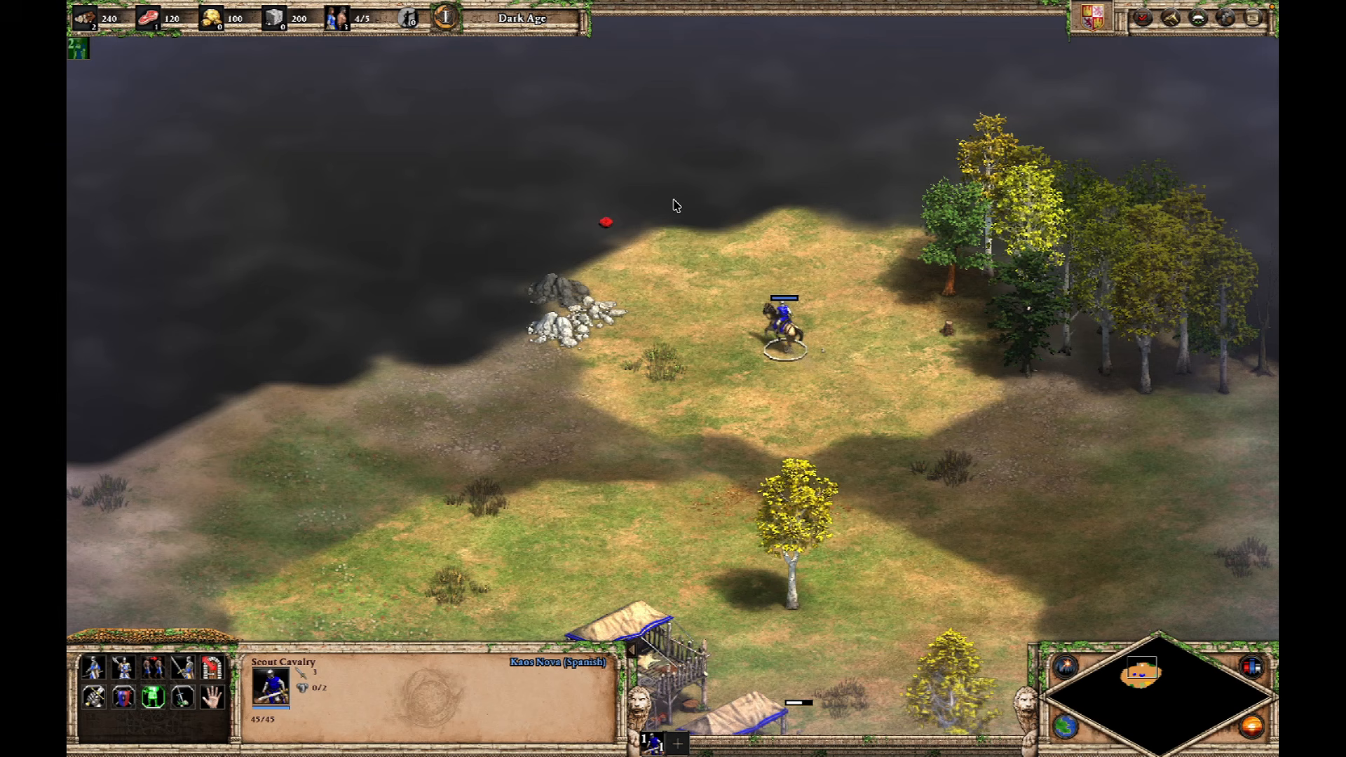
{"action": "right_click", "coordinate": [374, 220]}
{"action": "right_click", "coordinate": [328, 300]}
{"action": "left_click", "coordinate": [327, 384]}
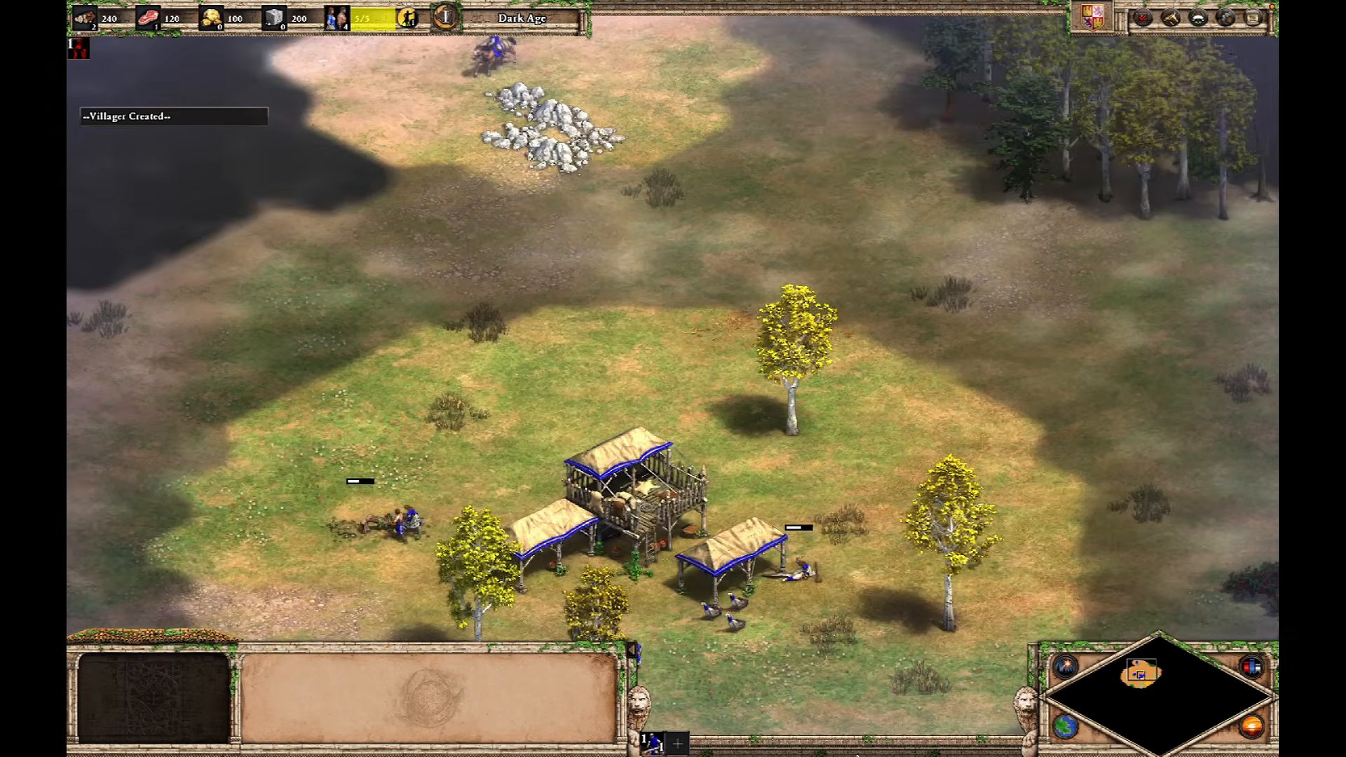
Step: Select the newly created villager and have it build a house southwest of the Town Center
{"action": "left_click", "coordinate": [638, 284]}
{"action": "right_click", "coordinate": [778, 386]}
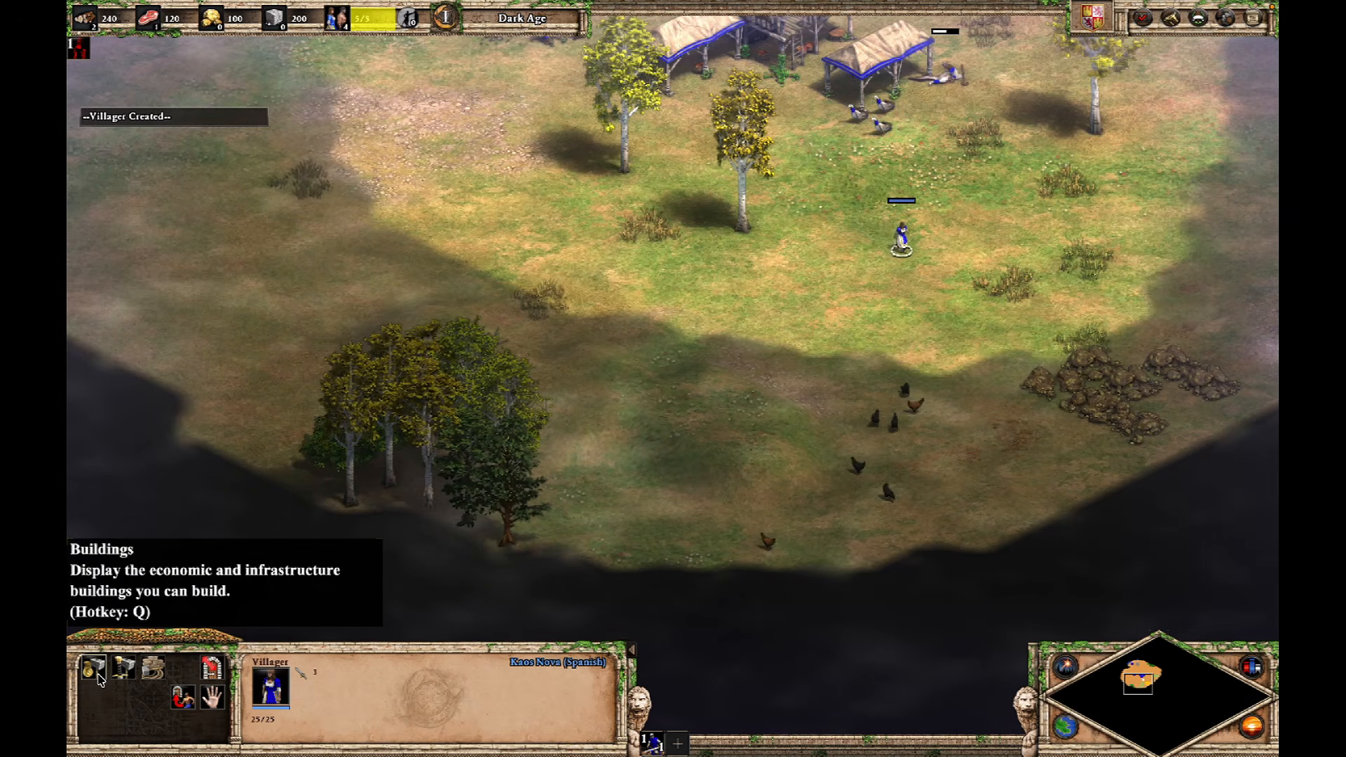
{"action": "left_click", "coordinate": [93, 666]}
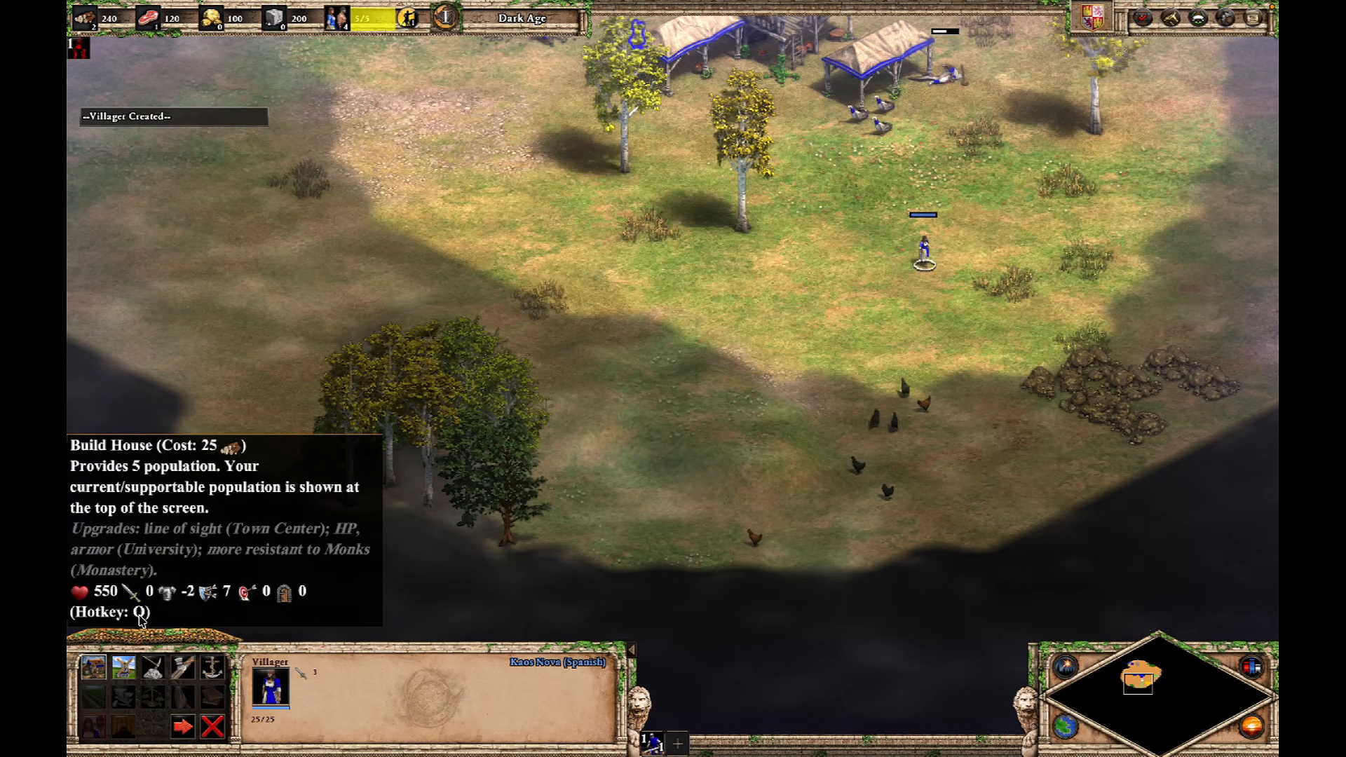
{"action": "key", "text": "q"}
{"action": "left_click", "coordinate": [424, 196]}
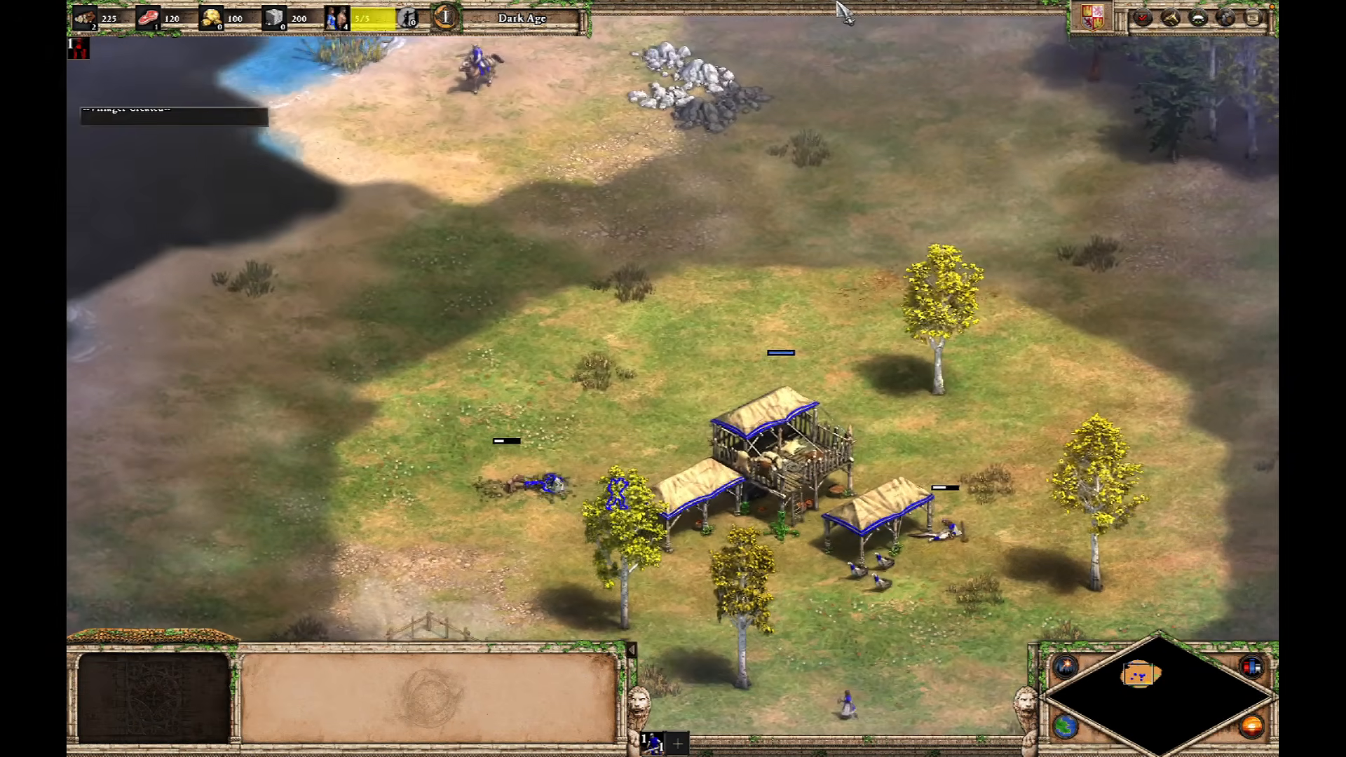
Step: Select the Scout Cavalry and send it southwest along the shoreline west of the Town Center
{"action": "left_click", "coordinate": [475, 210]}
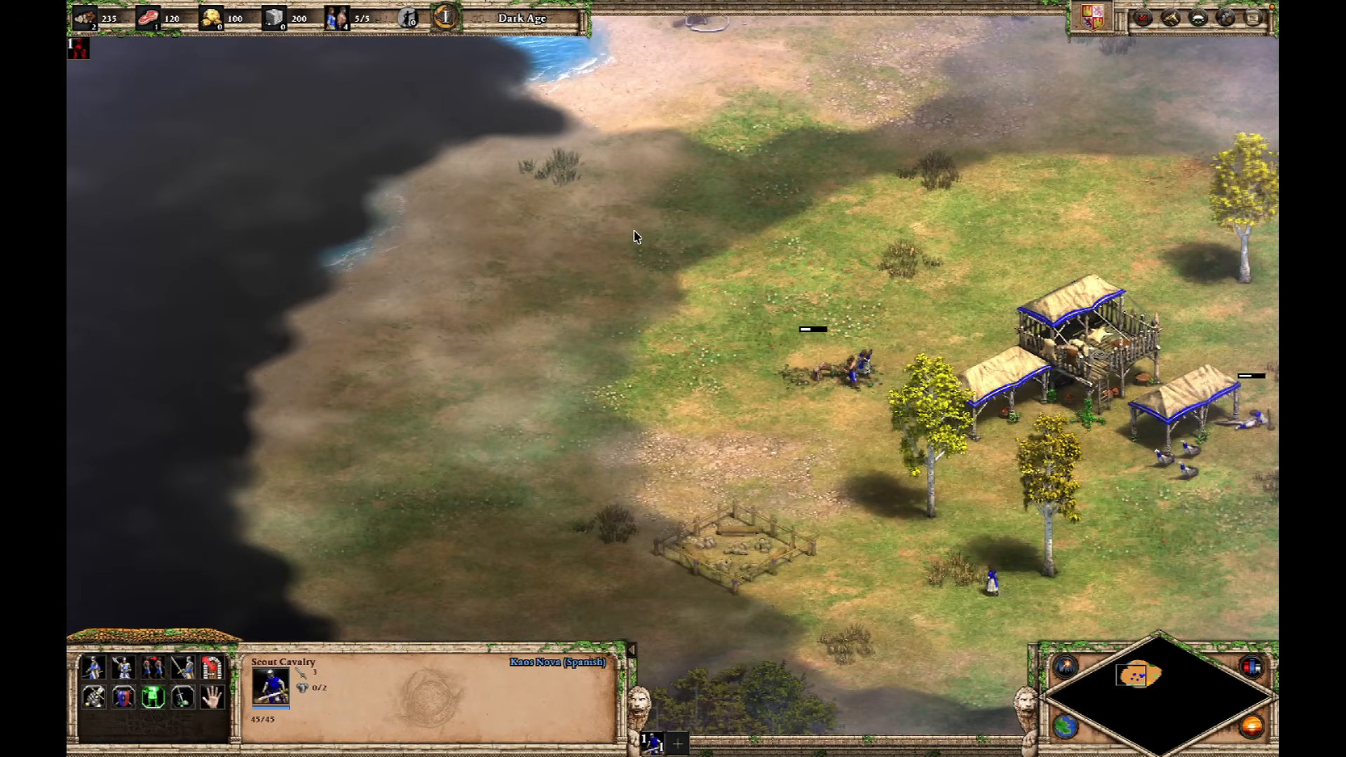
{"action": "right_click", "coordinate": [443, 206]}
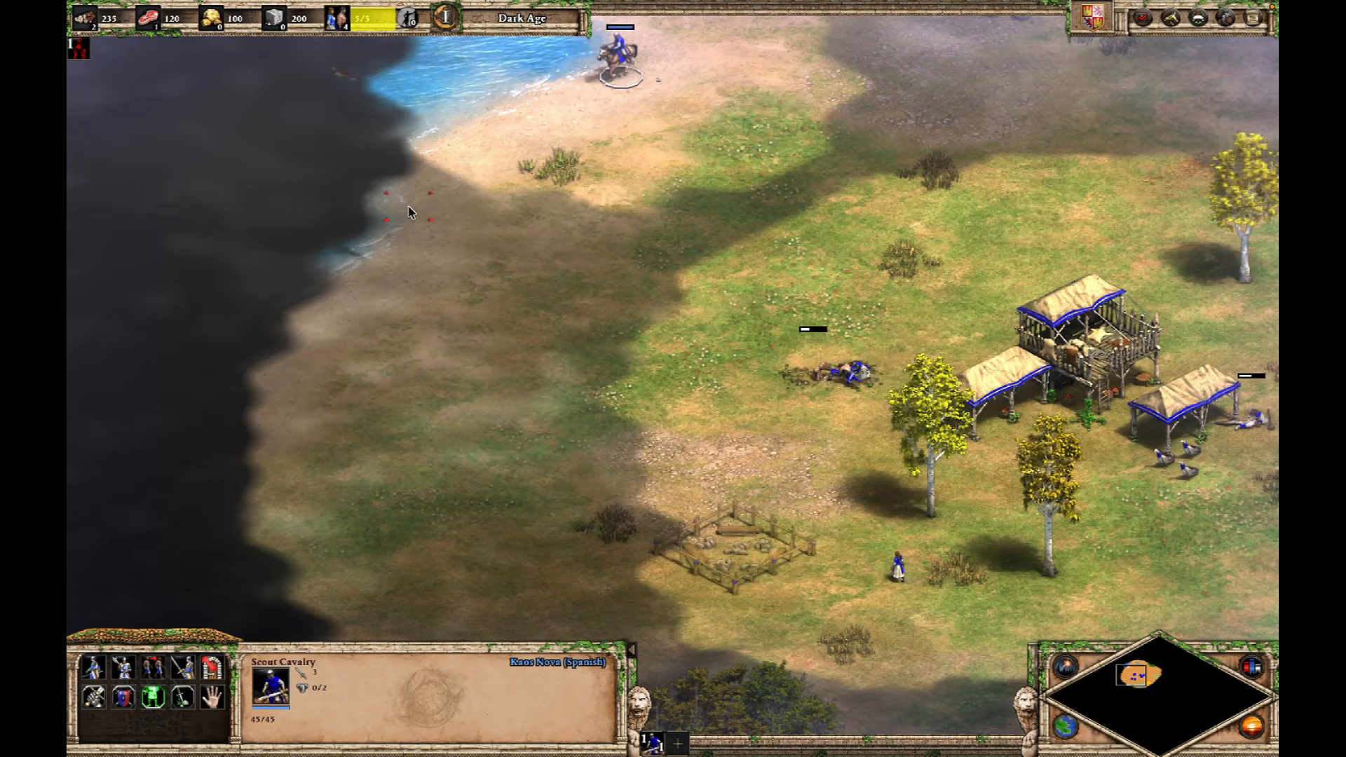
{"action": "right_click", "coordinate": [408, 282]}
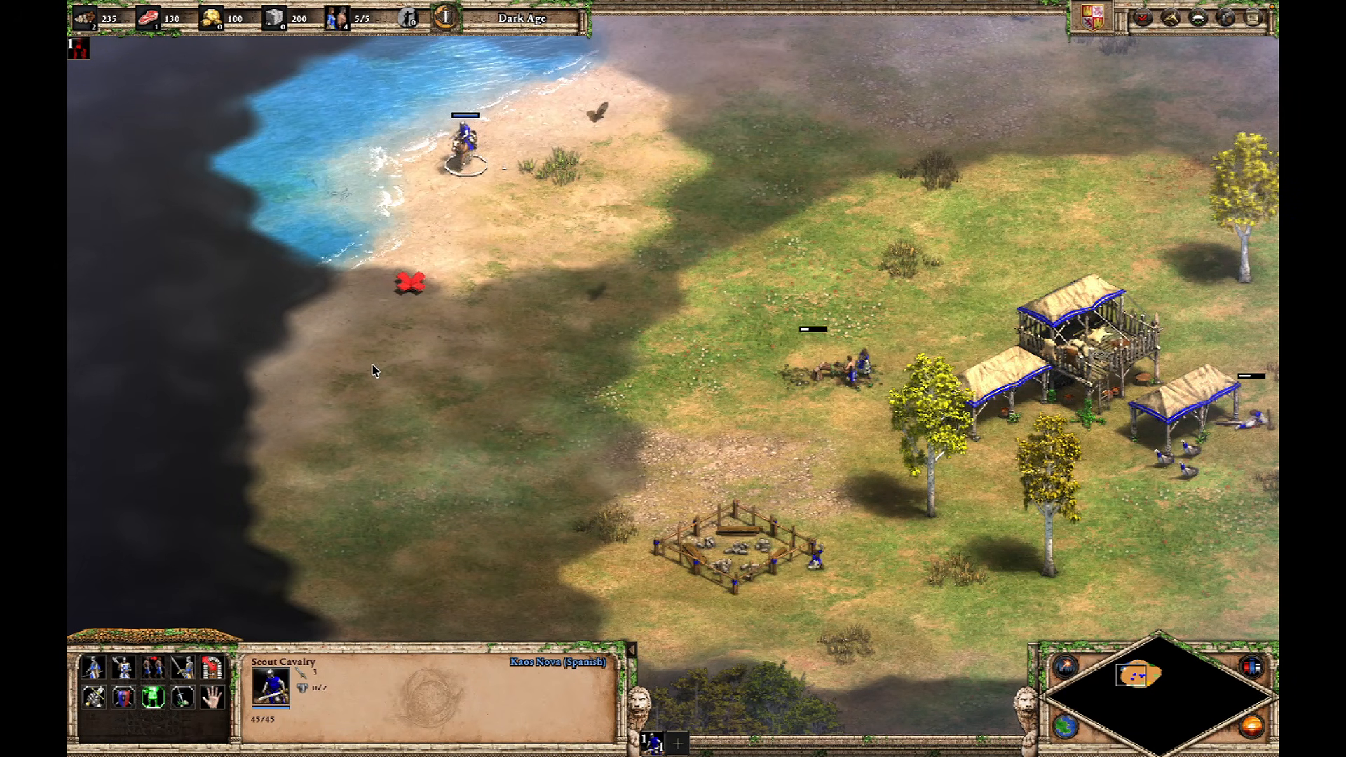
{"action": "right_click", "coordinate": [289, 409]}
{"action": "right_click", "coordinate": [437, 237]}
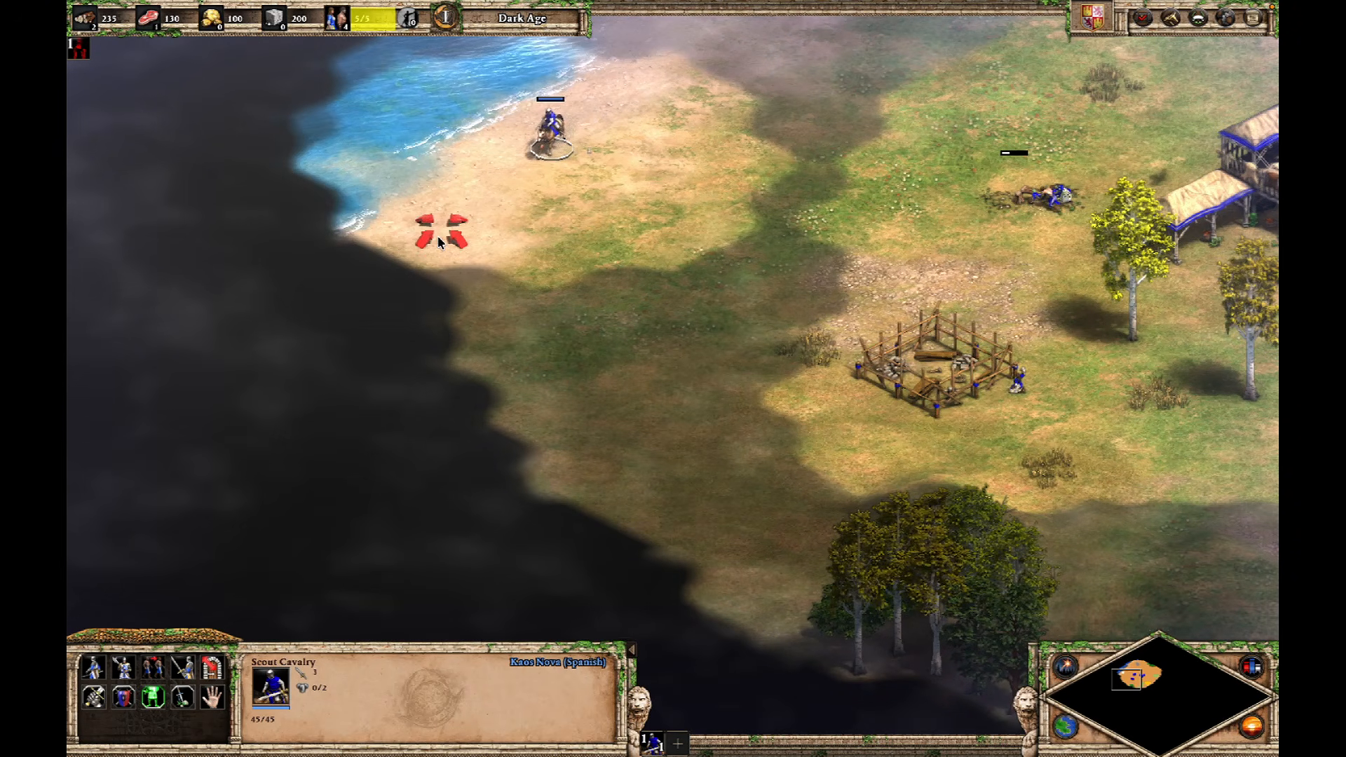
Step: Scout farther southwest past the beach, and send the discovered goose back toward the Town Center
{"action": "right_click", "coordinate": [377, 271]}
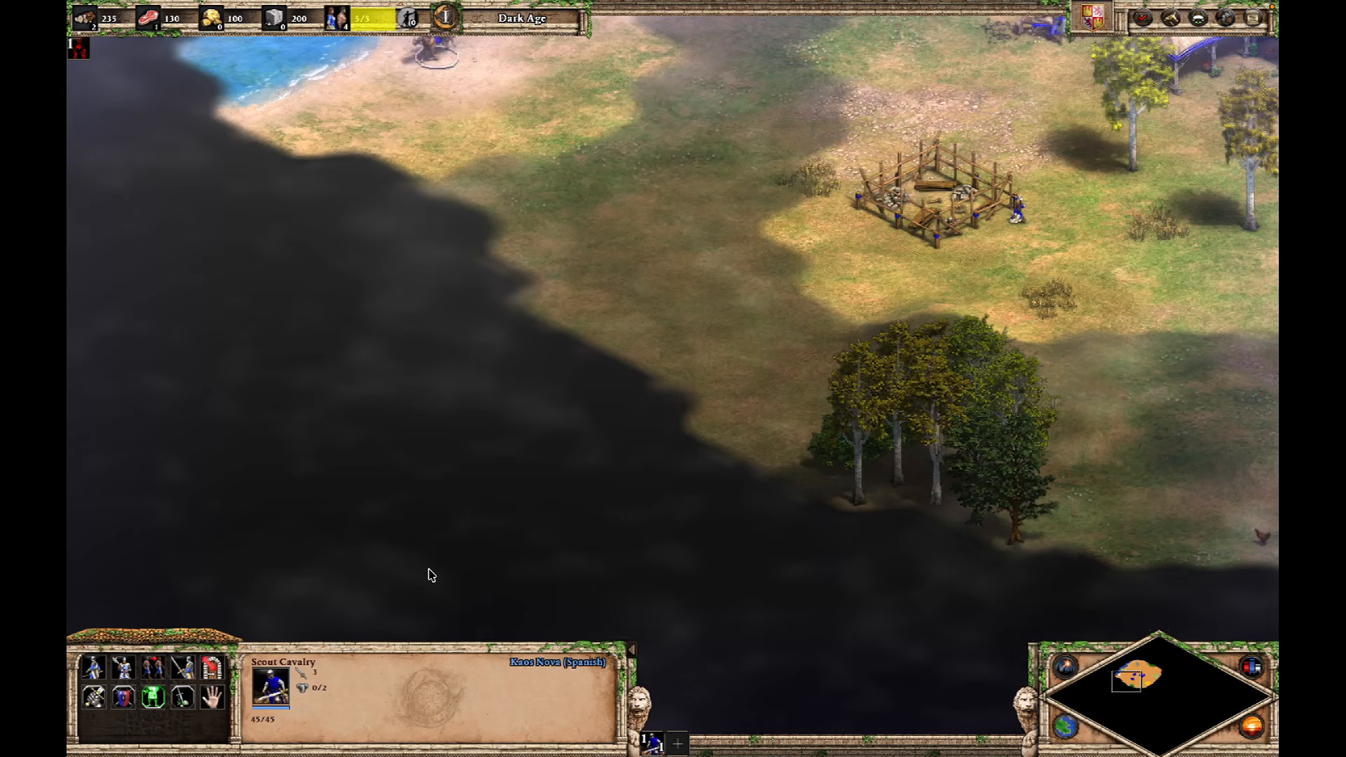
{"action": "right_click", "coordinate": [275, 187]}
{"action": "right_click", "coordinate": [197, 160]}
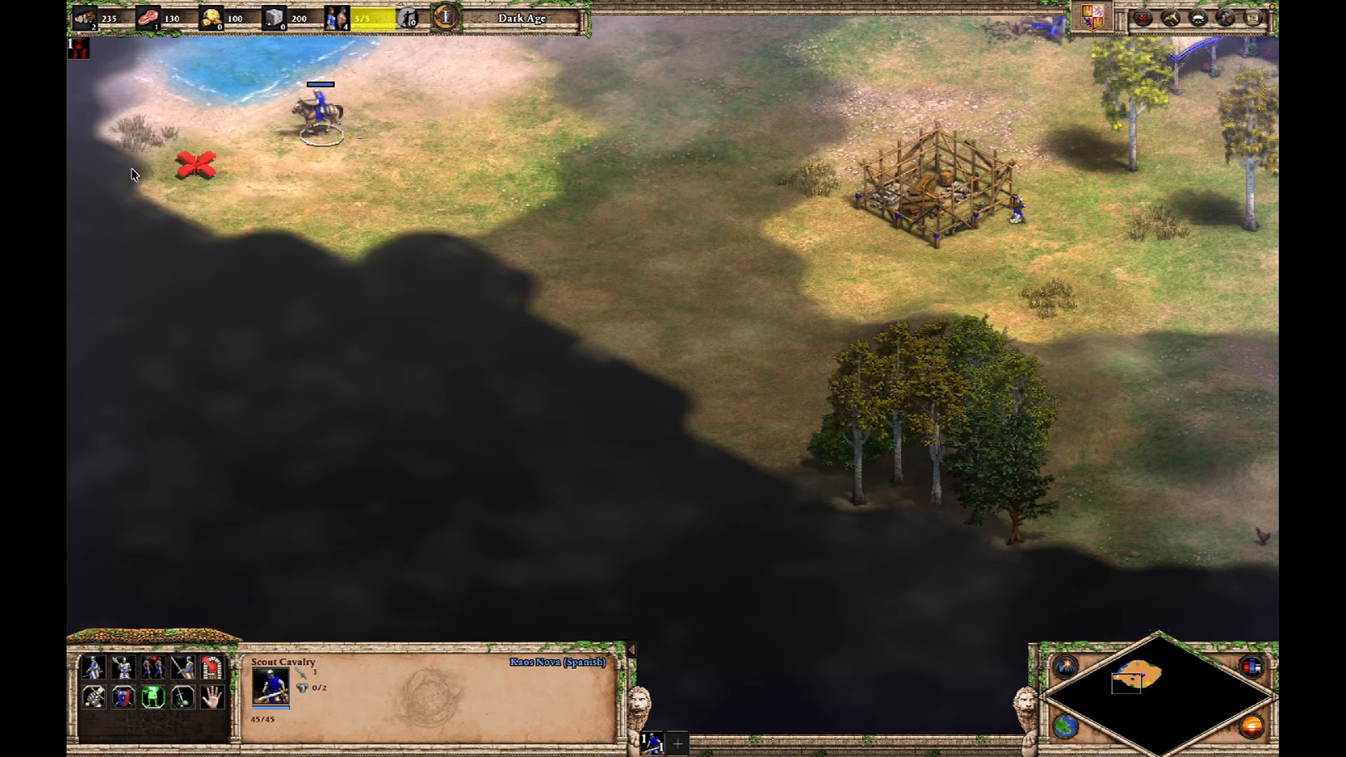
{"action": "right_click", "coordinate": [377, 385]}
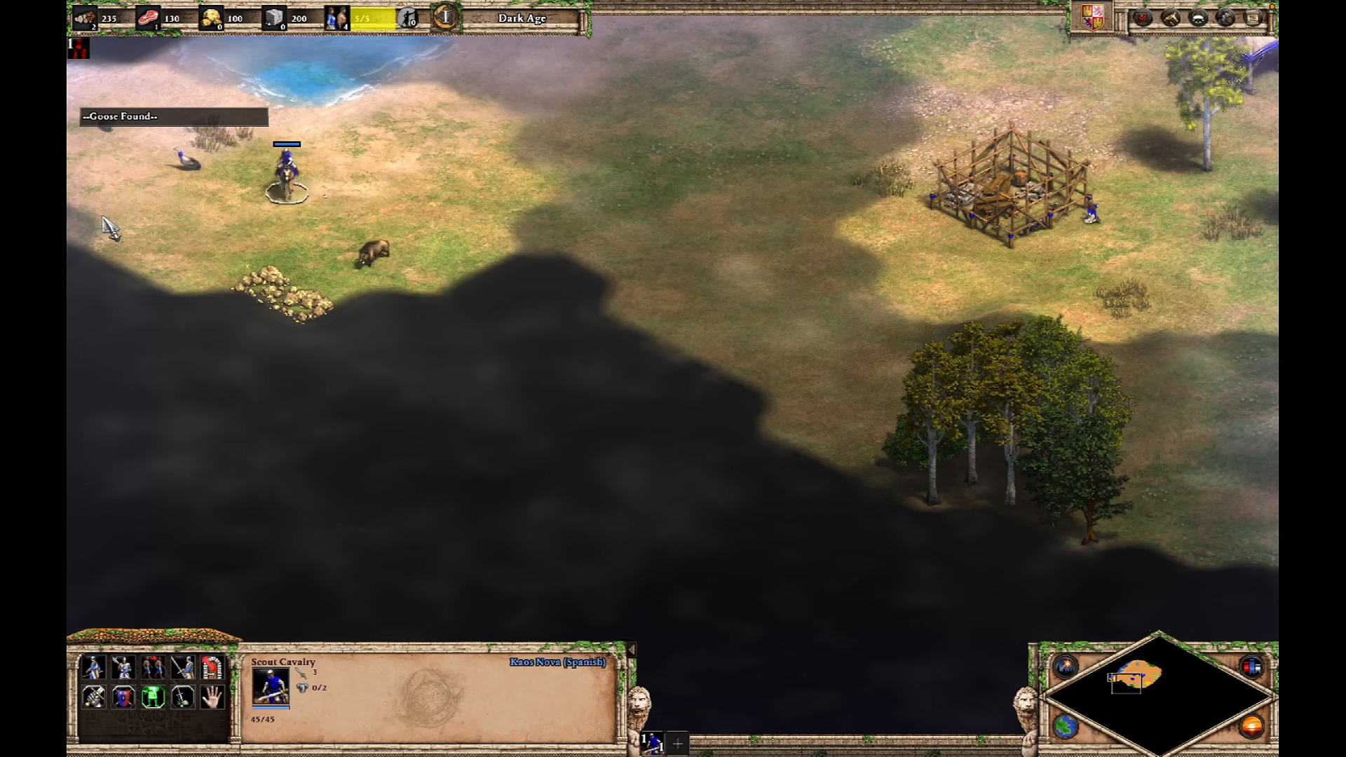
{"action": "left_click", "coordinate": [183, 161]}
{"action": "right_click", "coordinate": [853, 184]}
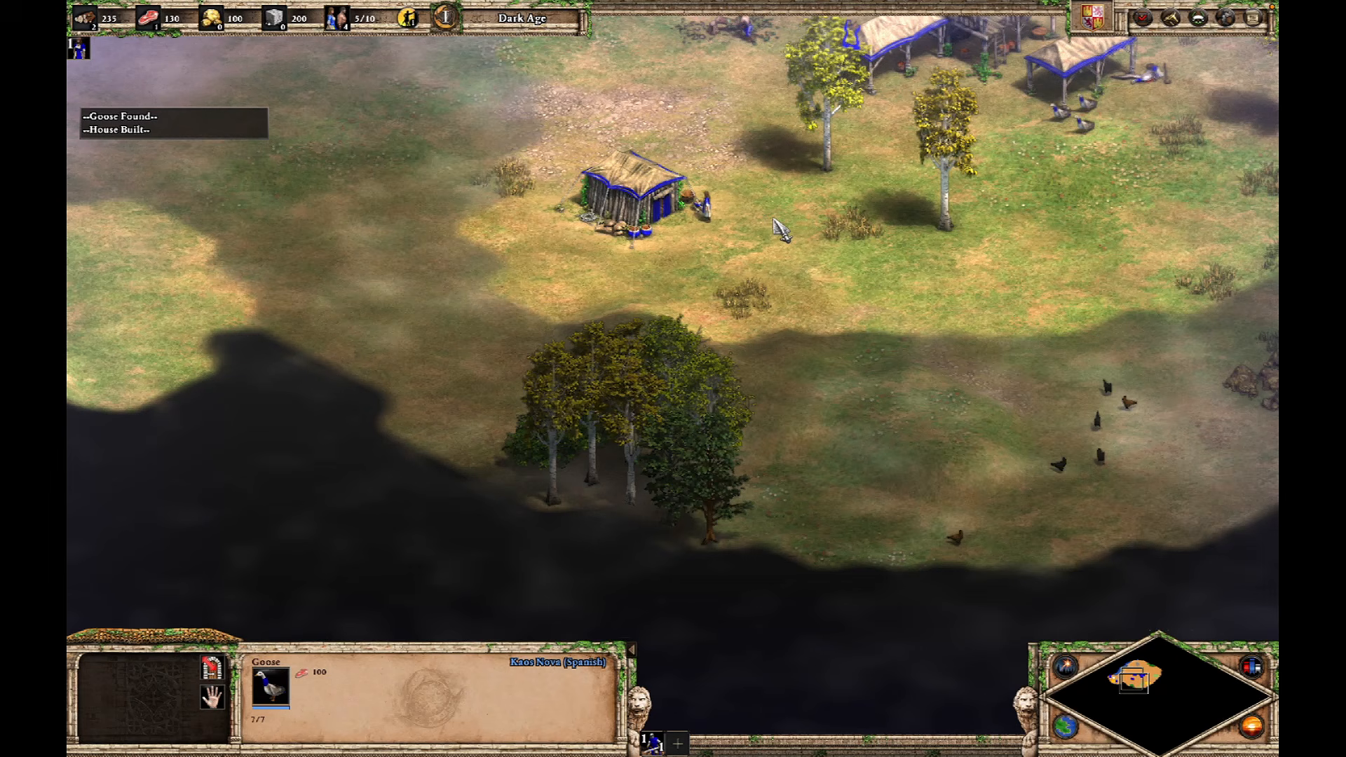
Step: Have the idle builder construct a second house directly southwest of the first one
{"action": "left_click", "coordinate": [729, 223]}
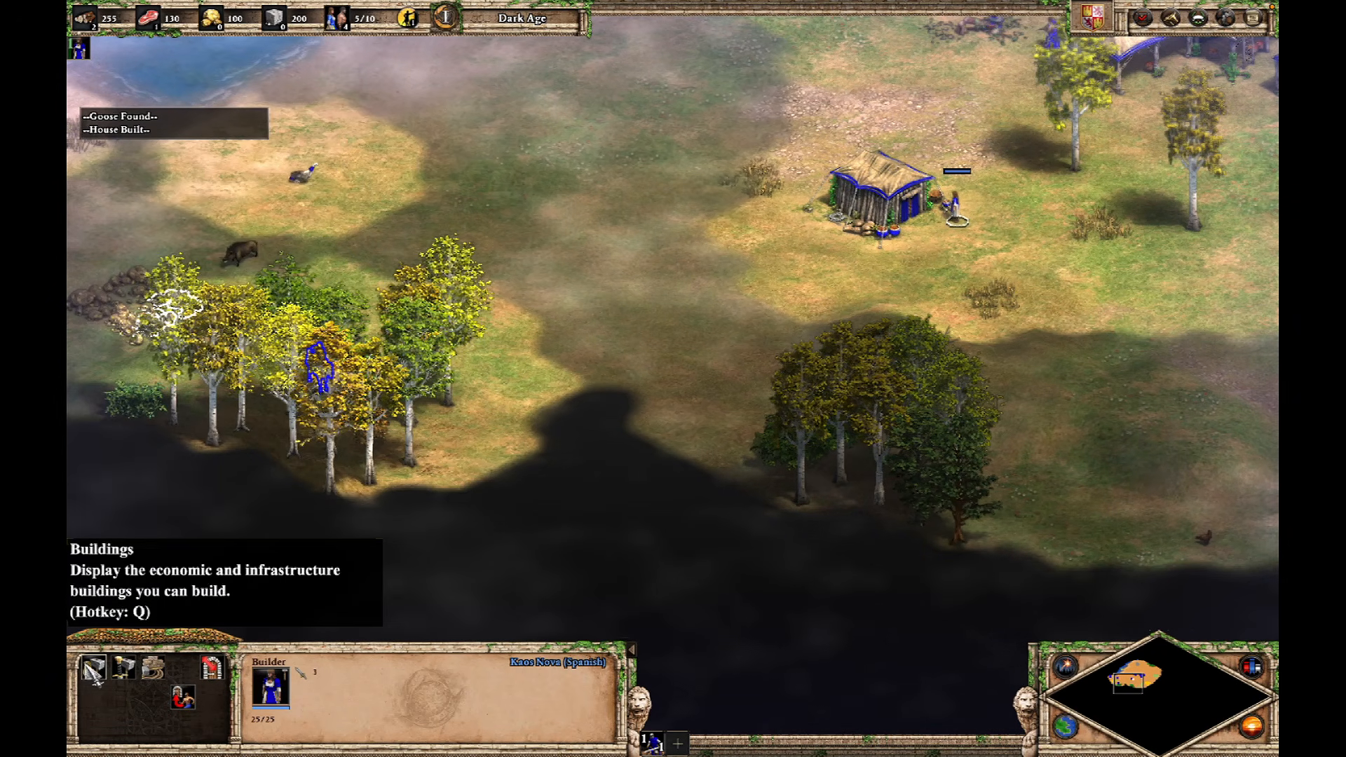
{"action": "left_click", "coordinate": [93, 667]}
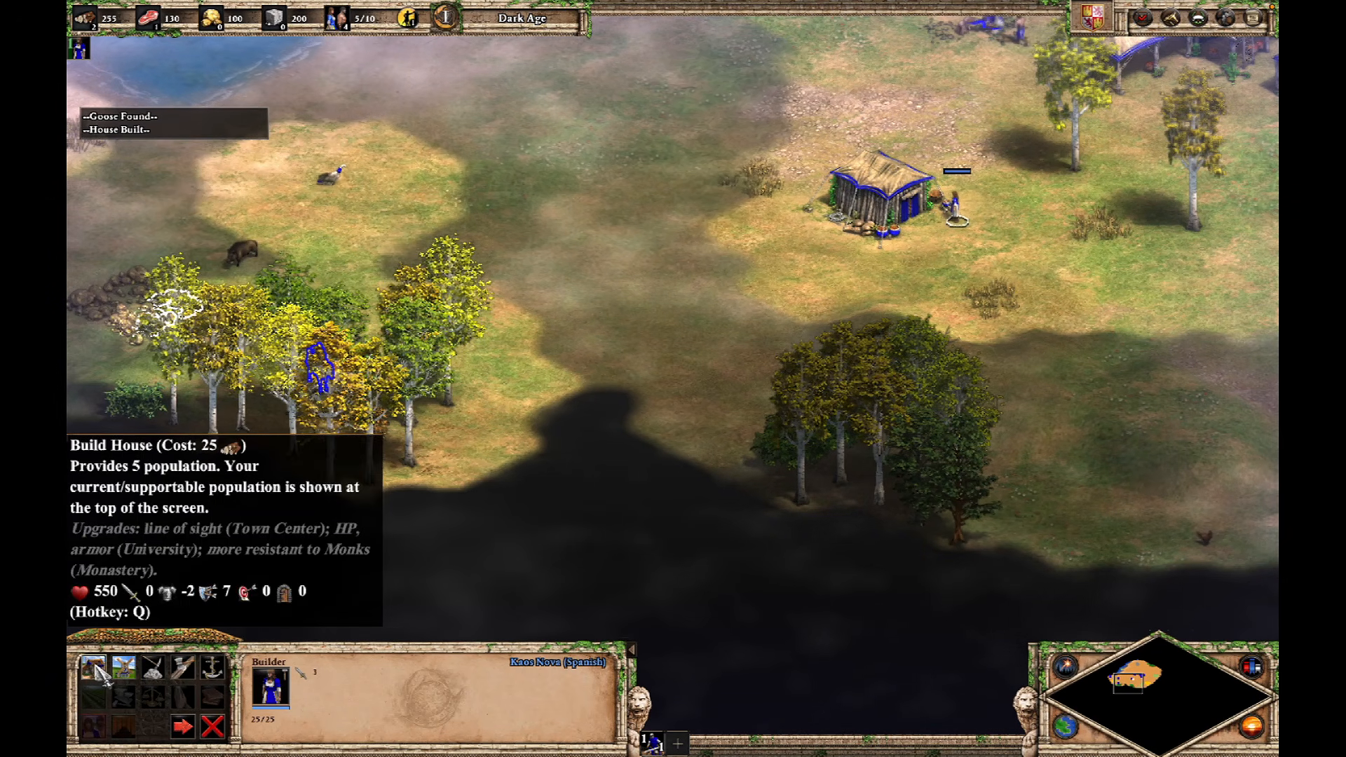
{"action": "left_click", "coordinate": [98, 670]}
{"action": "left_click", "coordinate": [759, 270]}
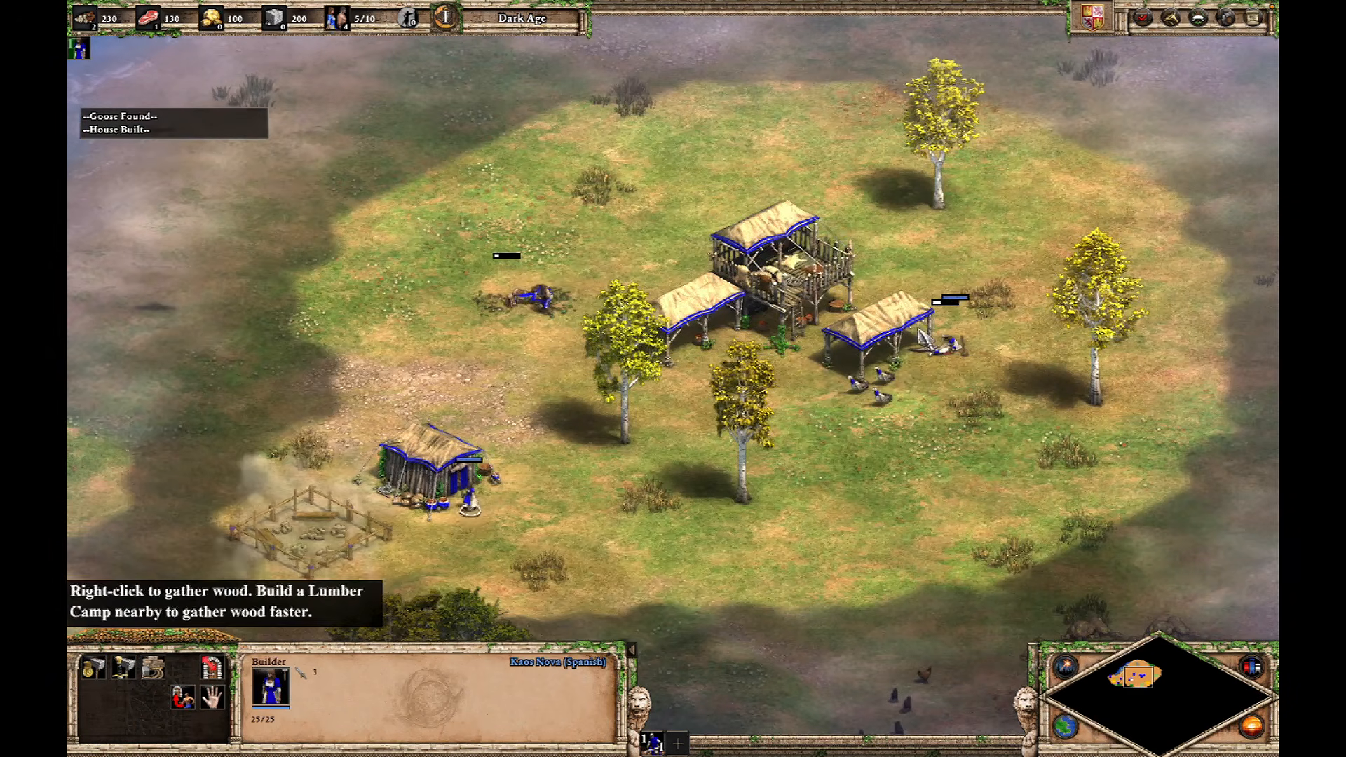
{"action": "left_click", "coordinate": [742, 456]}
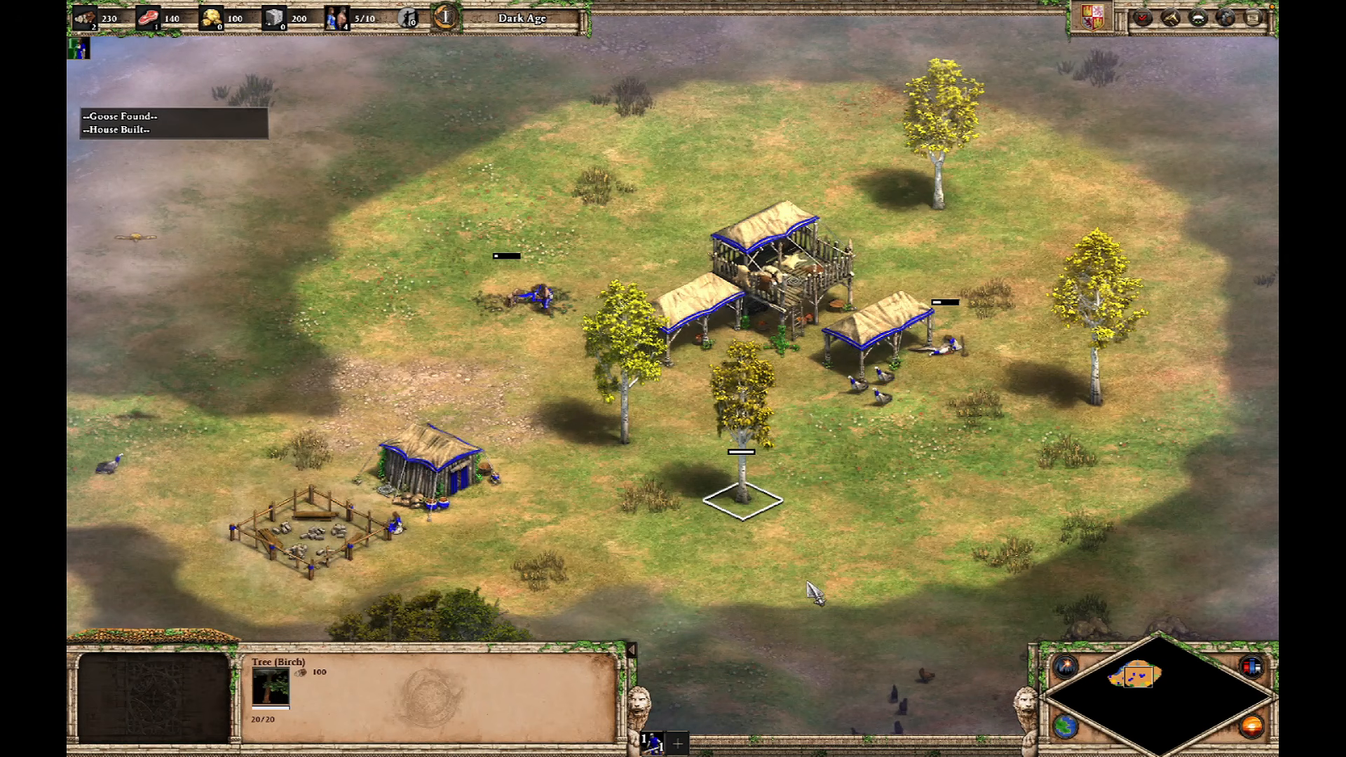
Step: Queue two more villagers at the Town Center, and send the scout from control group 1 into the unexplored south
{"action": "left_click", "coordinate": [806, 385]}
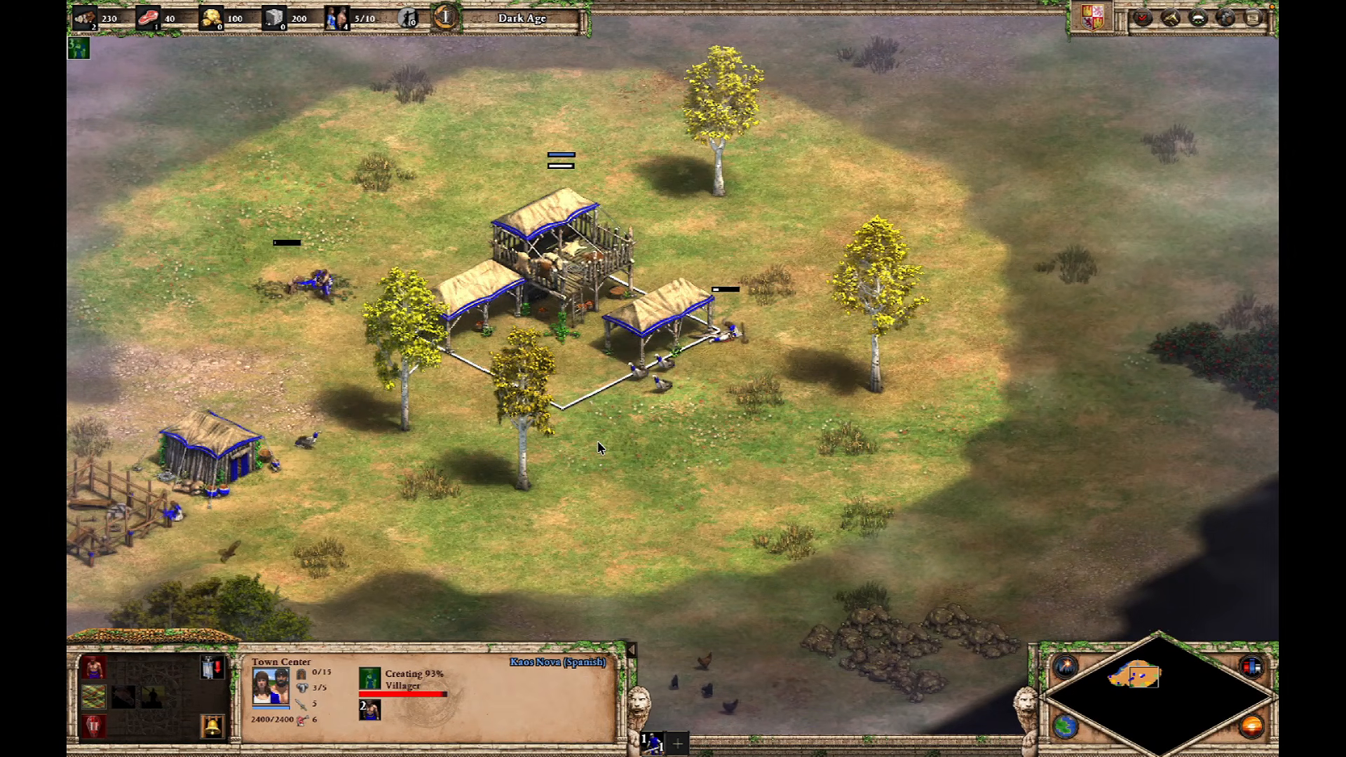
{"action": "key", "text": "1"}
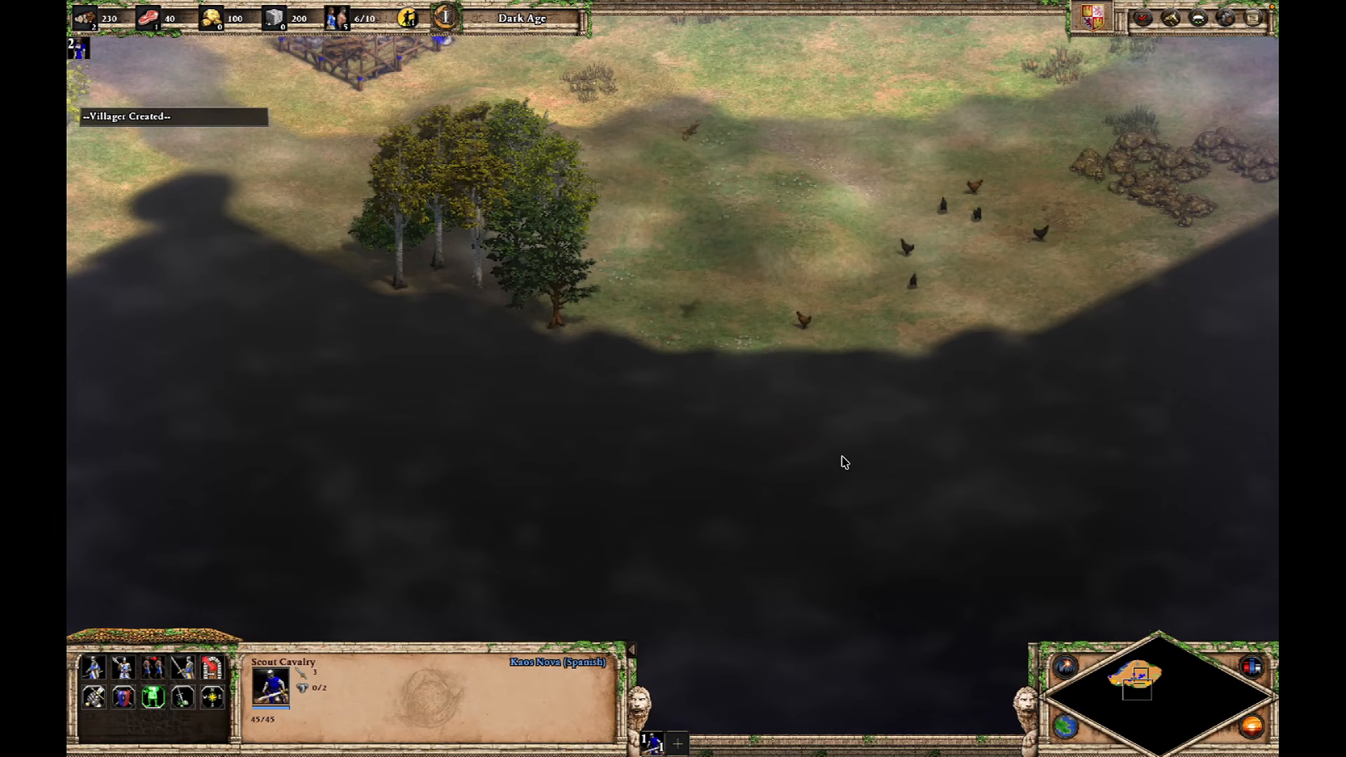
{"action": "left_click", "coordinate": [862, 504]}
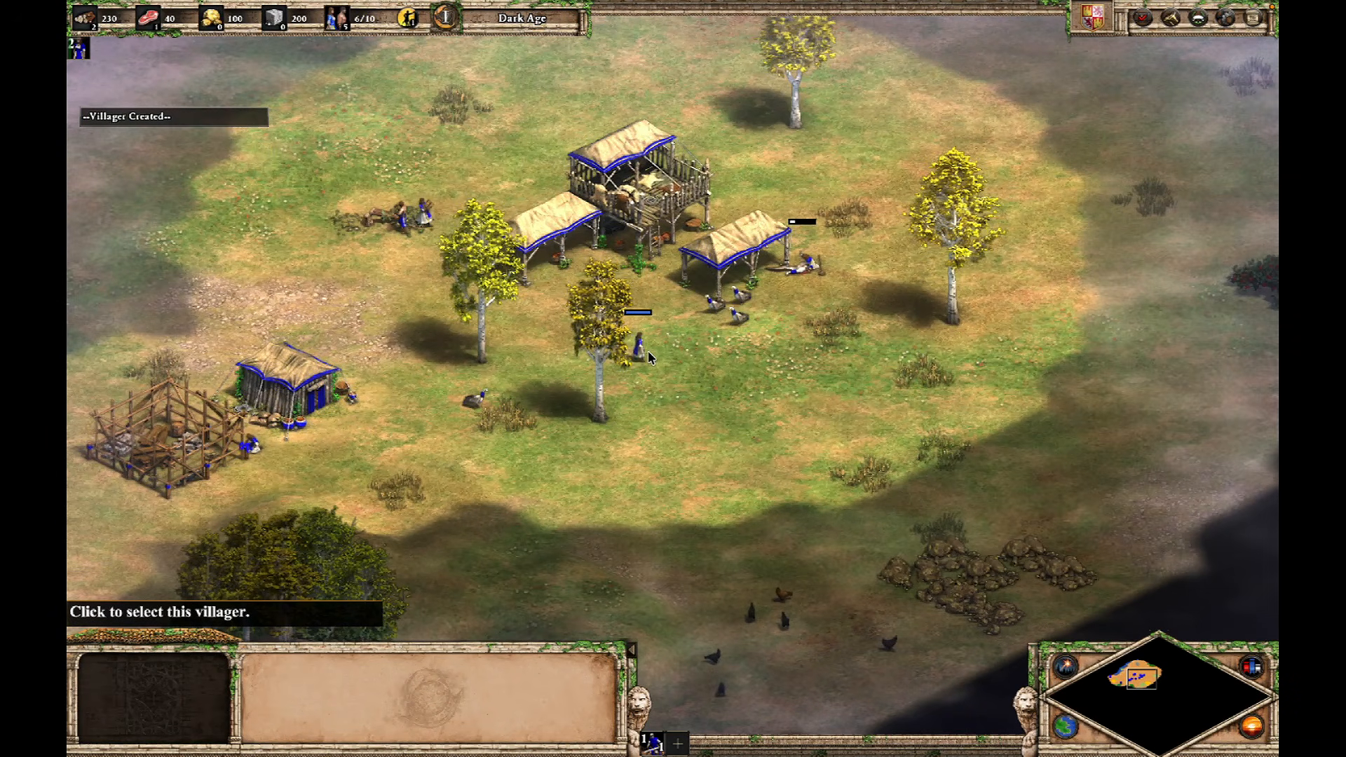
Step: Select the newly created villager and have it build a mill beside the forage bushes east of the Town Center
{"action": "left_click", "coordinate": [649, 358]}
{"action": "right_click", "coordinate": [810, 375]}
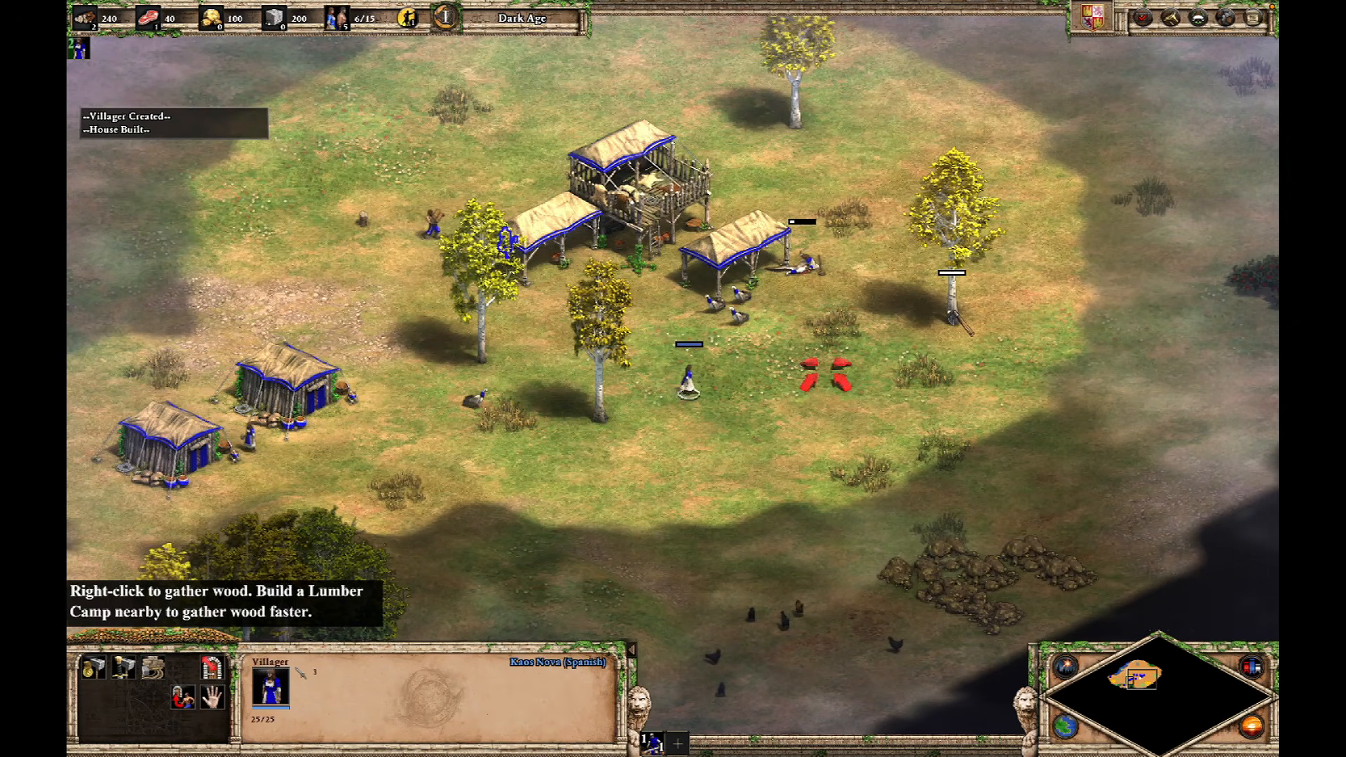
{"action": "right_click", "coordinate": [1071, 337]}
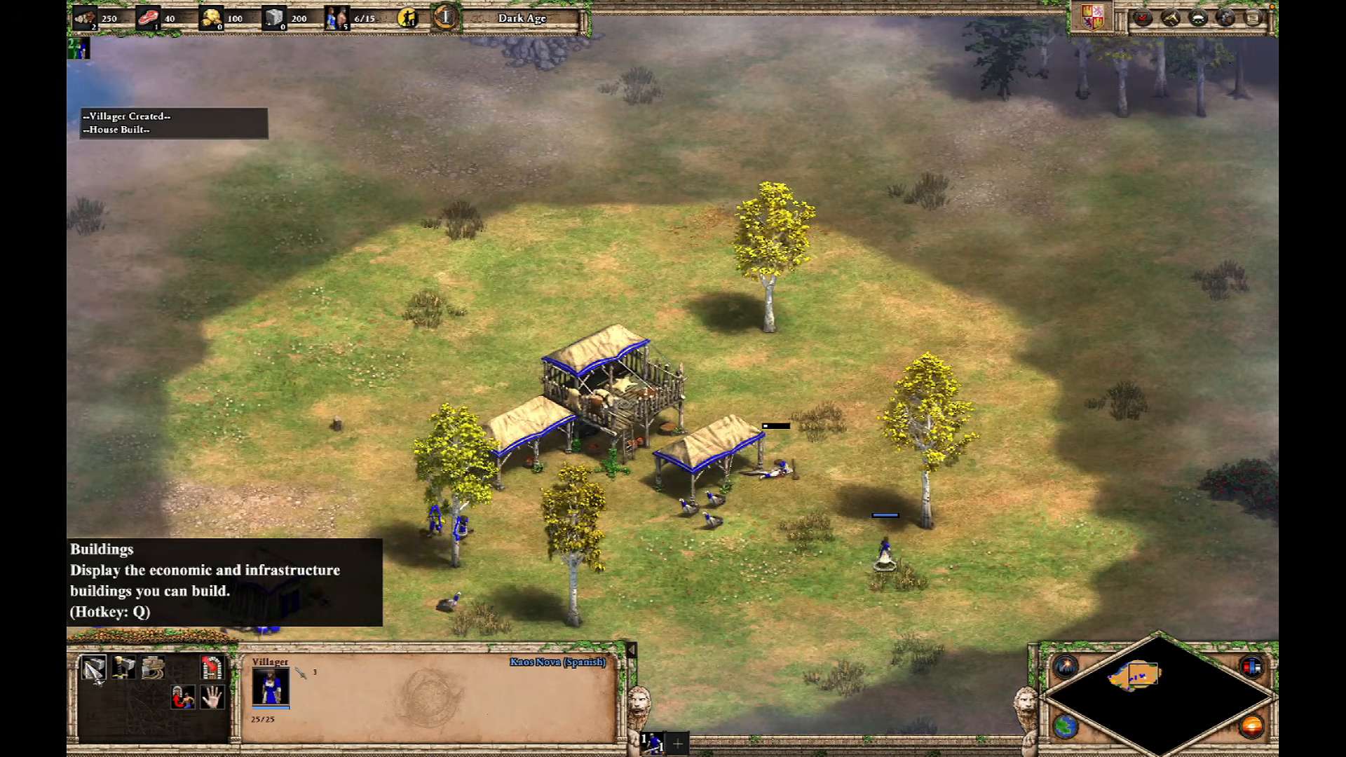
{"action": "left_click", "coordinate": [95, 670]}
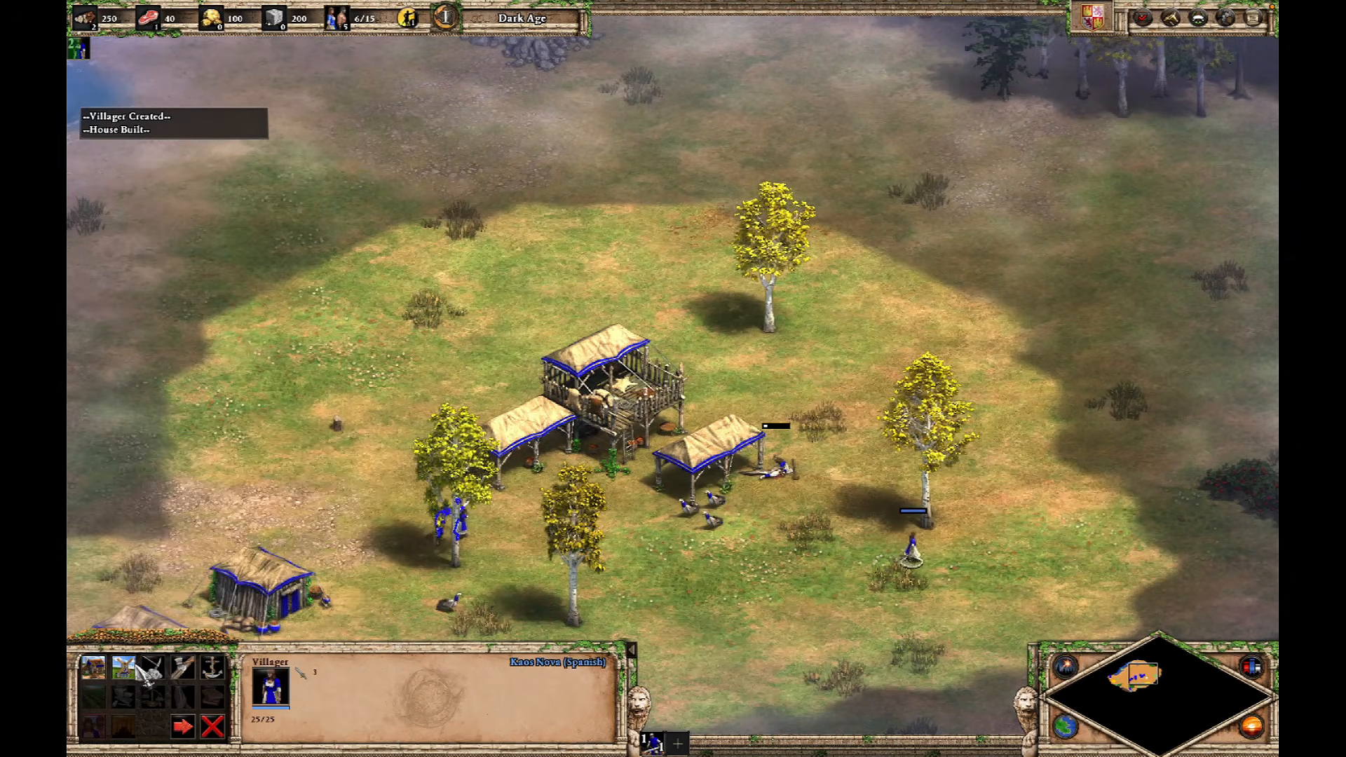
{"action": "left_click", "coordinate": [123, 667]}
{"action": "key", "text": "Right"}
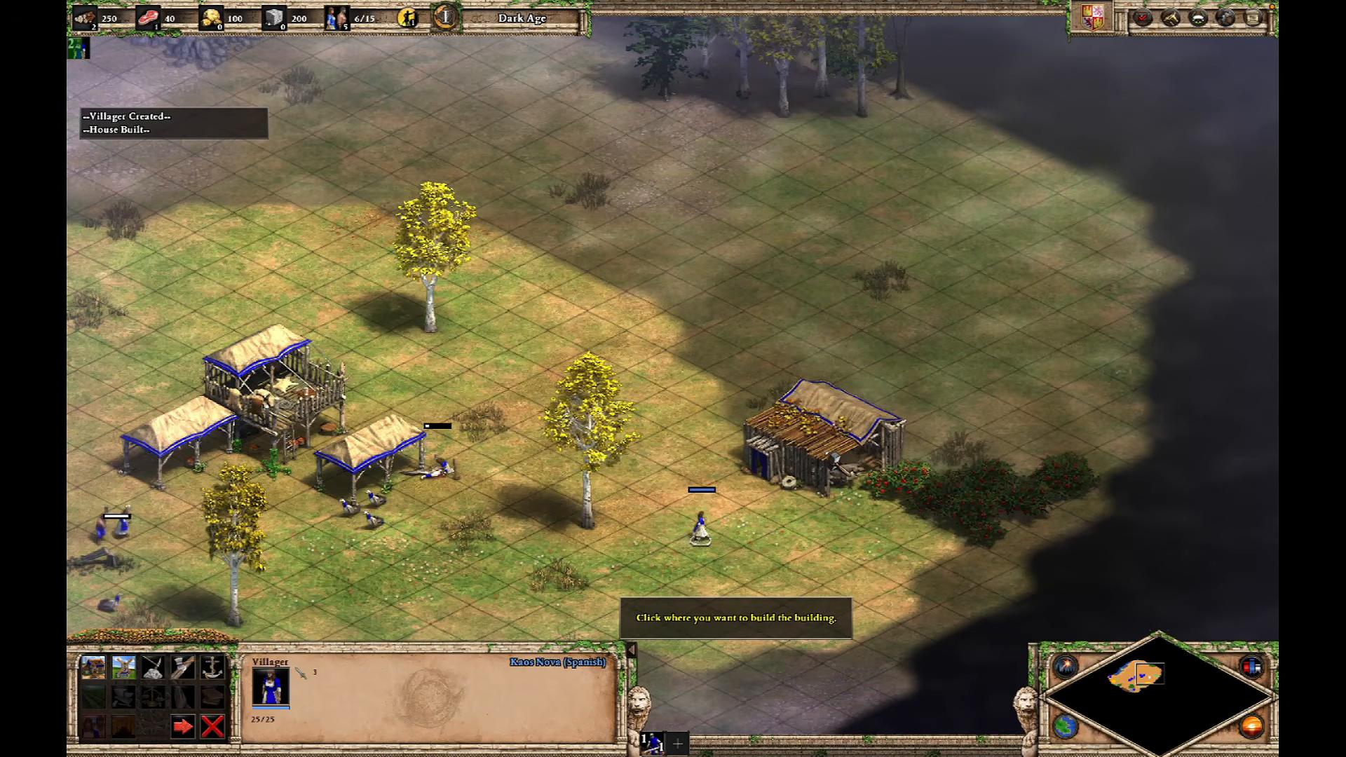
{"action": "left_click", "coordinate": [859, 428]}
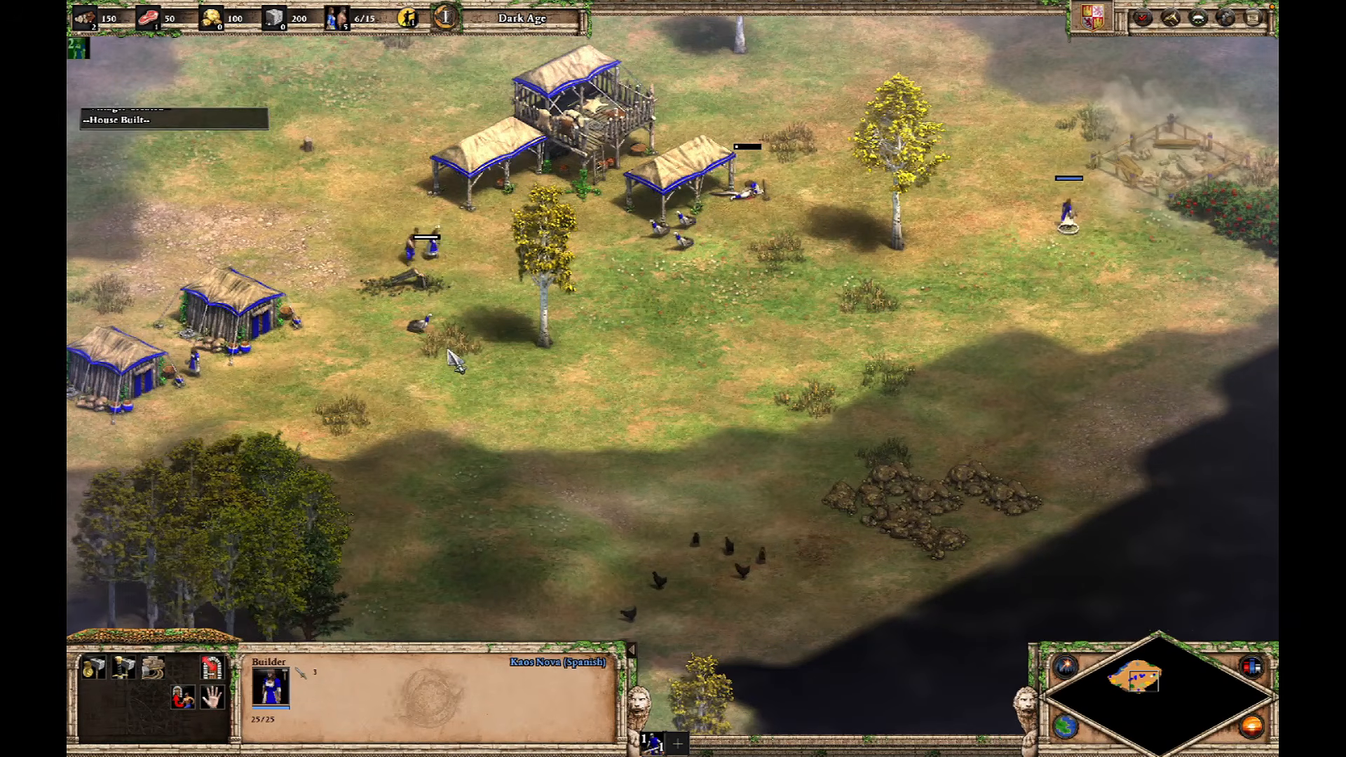
Step: Have the idle builder by the houses construct a third house on their northwest side
{"action": "left_click", "coordinate": [194, 359]}
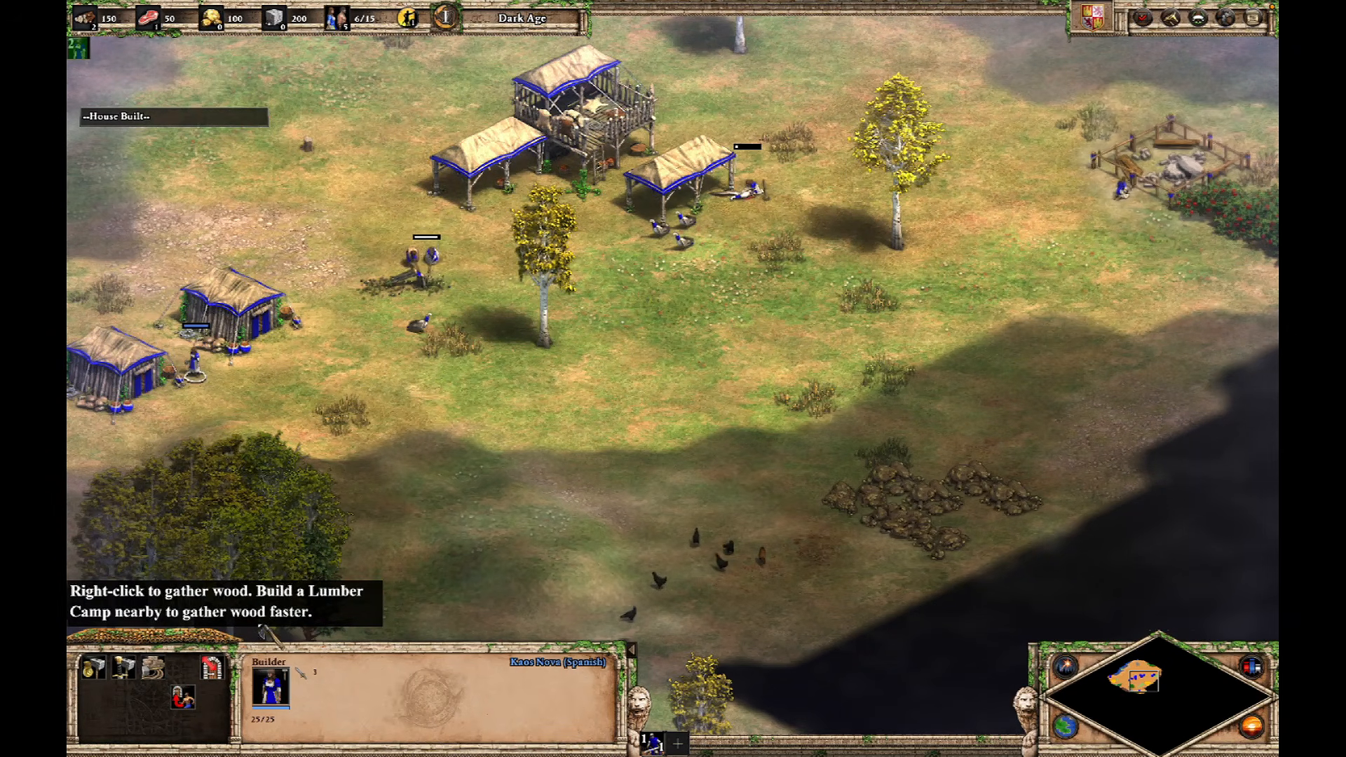
{"action": "left_click", "coordinate": [95, 669]}
{"action": "left_click", "coordinate": [94, 667]}
{"action": "key", "text": "Left"}
{"action": "key", "text": "Left"}
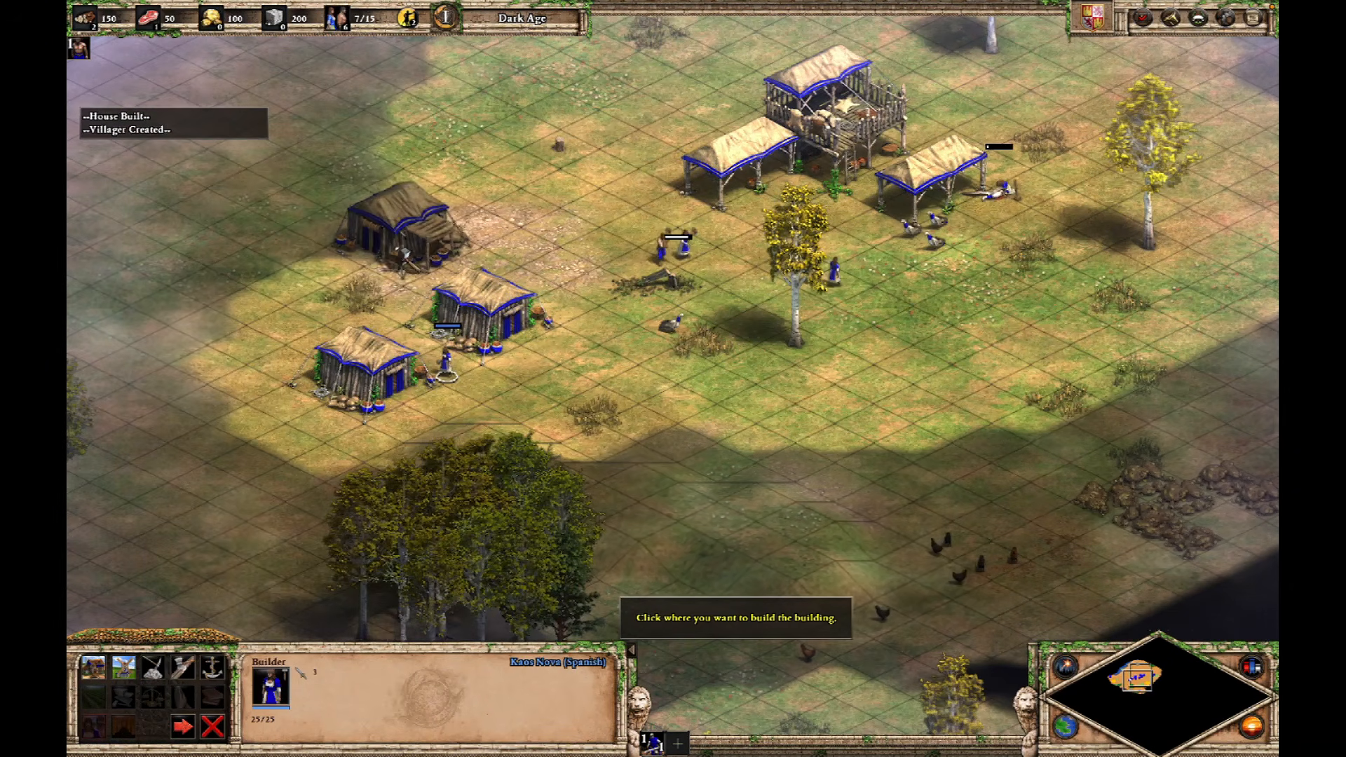
{"action": "left_click", "coordinate": [361, 249]}
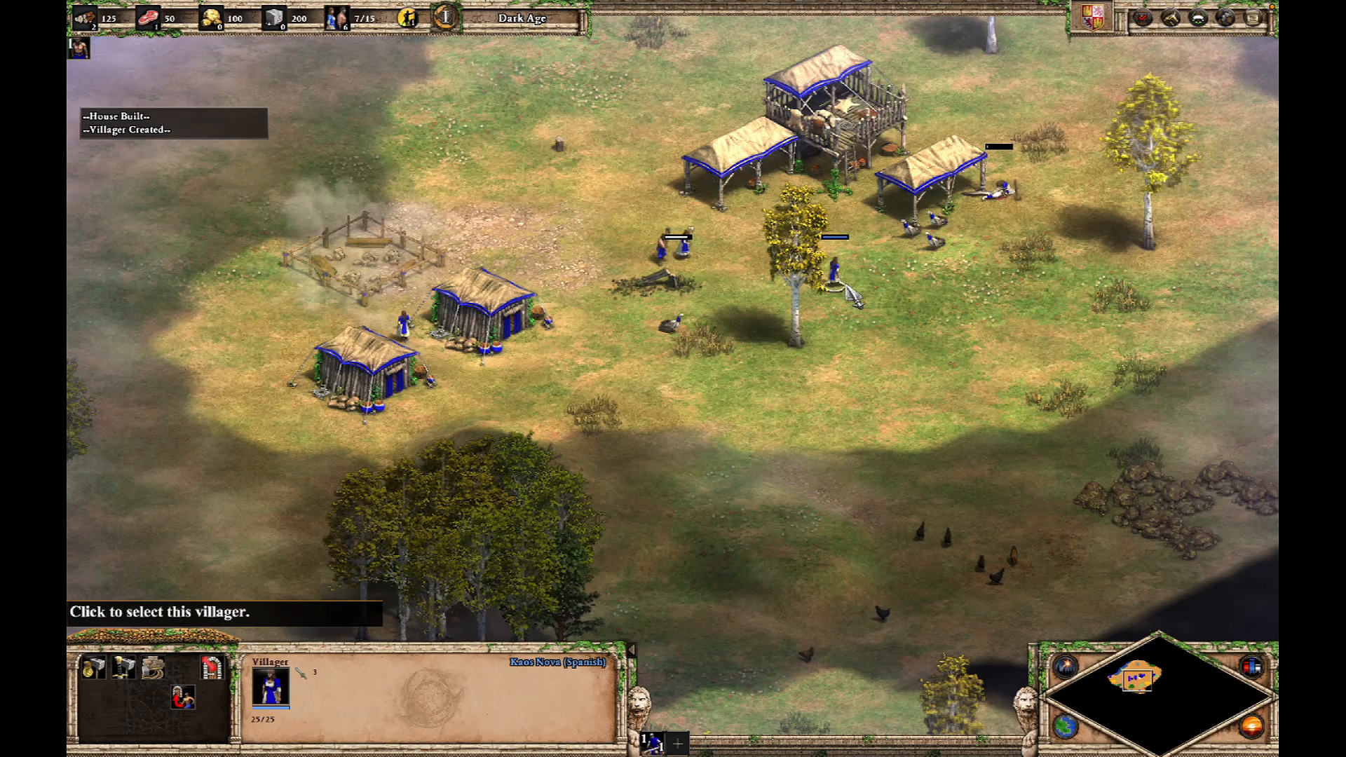
Step: Have the new villager chop the birch just south of the Town Center, and clear the selection
{"action": "right_click", "coordinate": [801, 305]}
{"action": "left_click", "coordinate": [893, 352]}
{"action": "key", "text": "Up"}
{"action": "key", "text": "Right"}
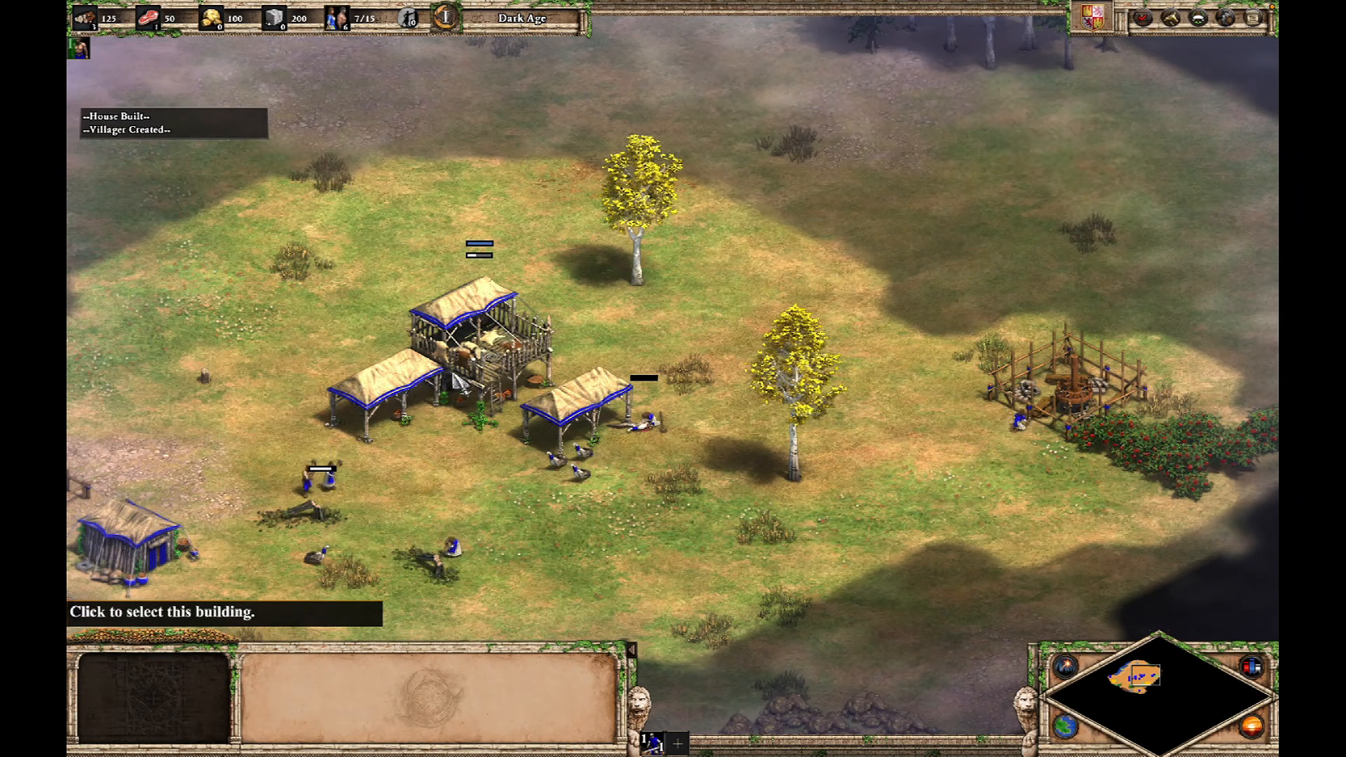
{"action": "left_click", "coordinate": [514, 397]}
{"action": "left_click", "coordinate": [608, 567]}
Step: Recall the scout through control group 1 and send it northeast into the dark area southeast of the Town Center
{"action": "key", "text": "Left"}
{"action": "key", "text": "Down"}
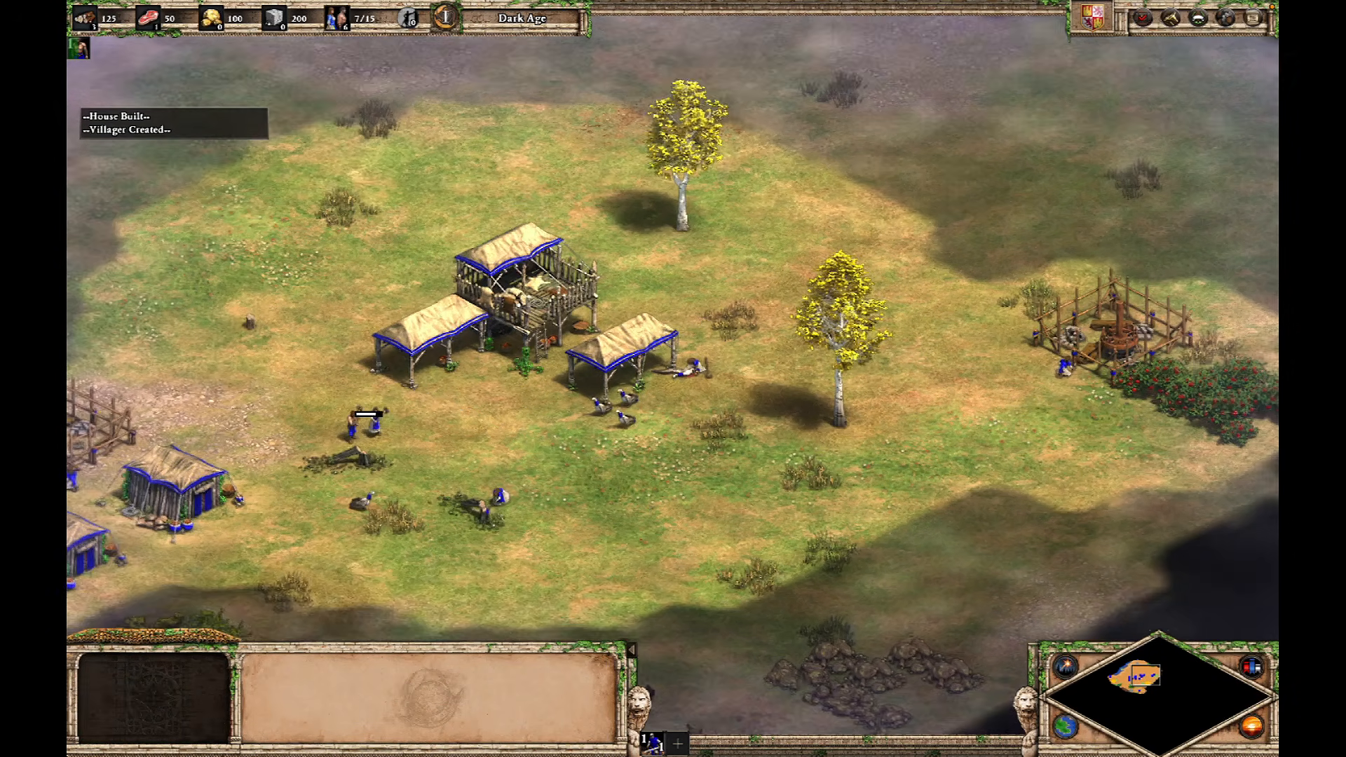
{"action": "key", "text": "Right"}
{"action": "key", "text": "Down"}
{"action": "key", "text": "1"}
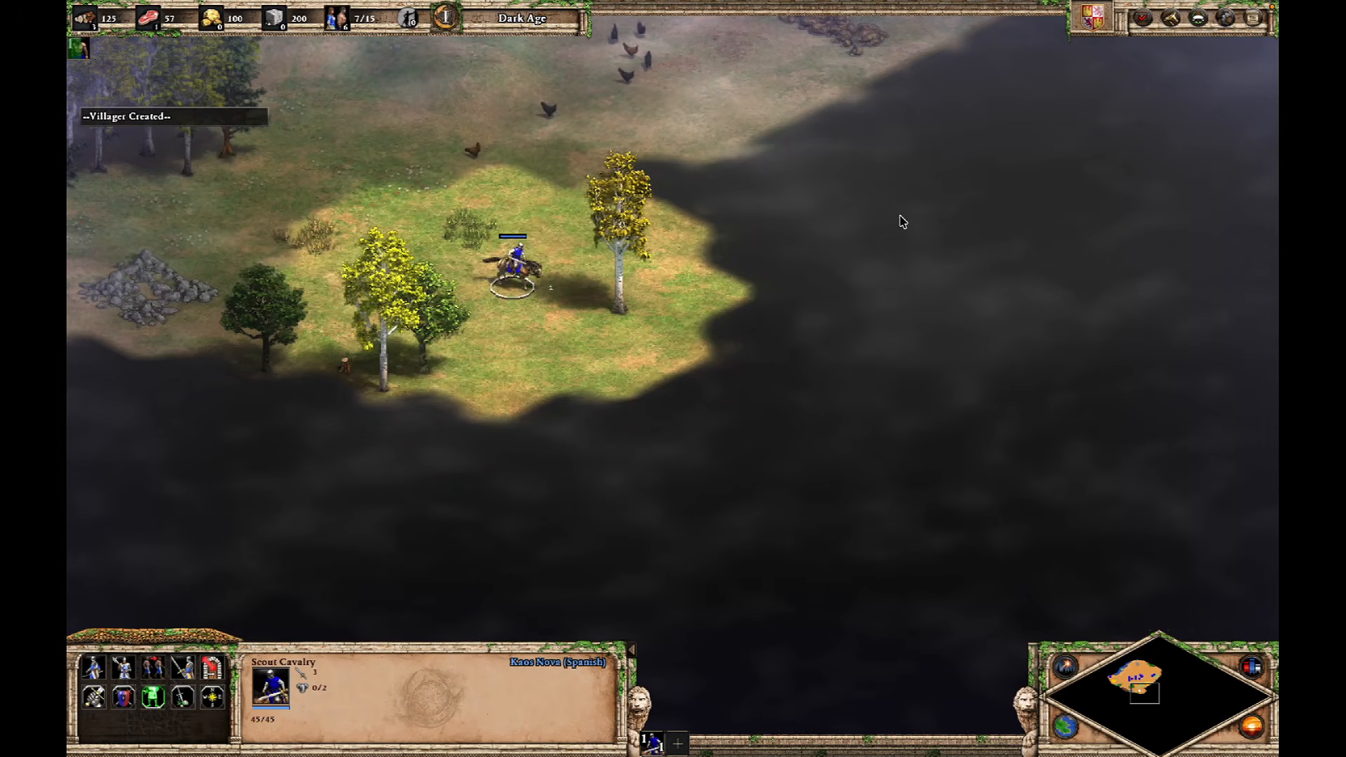
{"action": "right_click", "coordinate": [891, 212]}
{"action": "key", "text": "Up"}
{"action": "key", "text": "Right"}
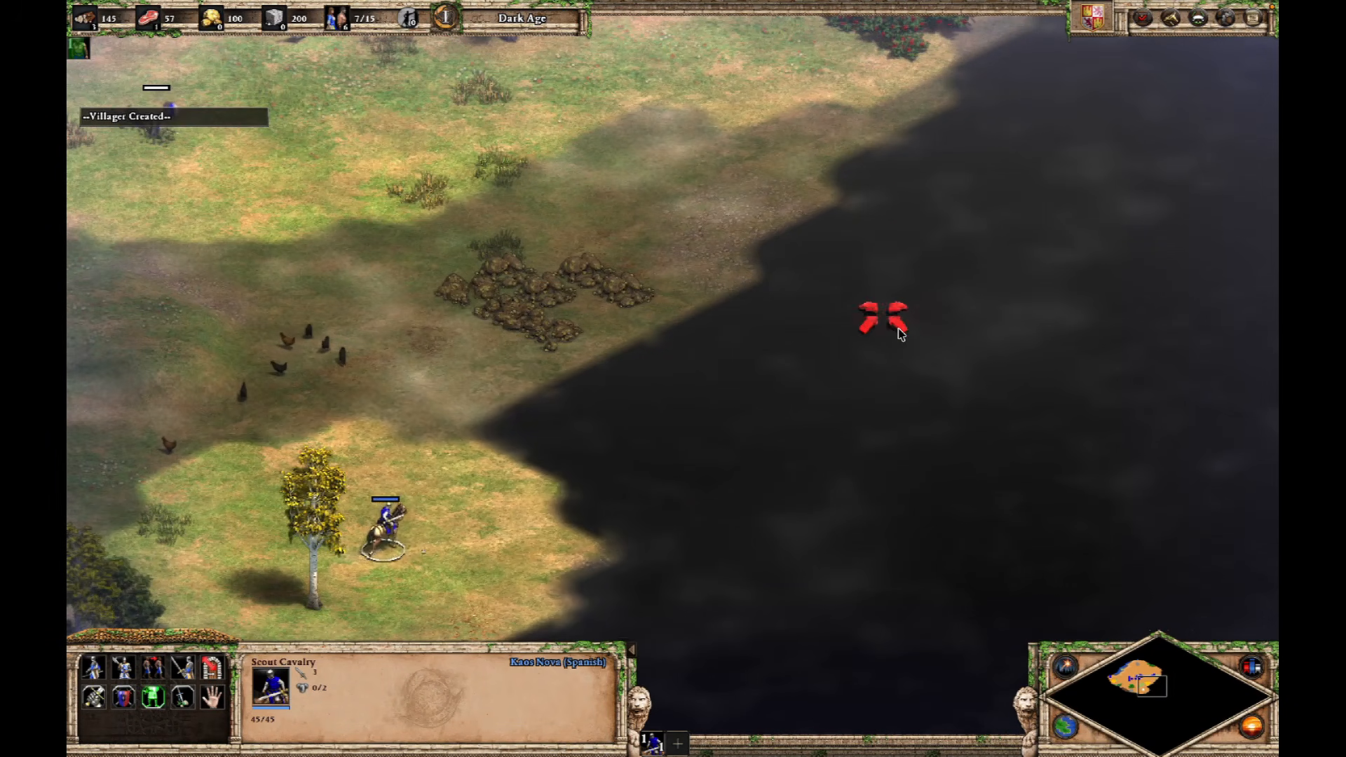
Step: Direct the scout onward into the unexplored area southeast of the forage bushes
{"action": "right_click", "coordinate": [1022, 303]}
{"action": "key", "text": "Up"}
{"action": "key", "text": "Right"}
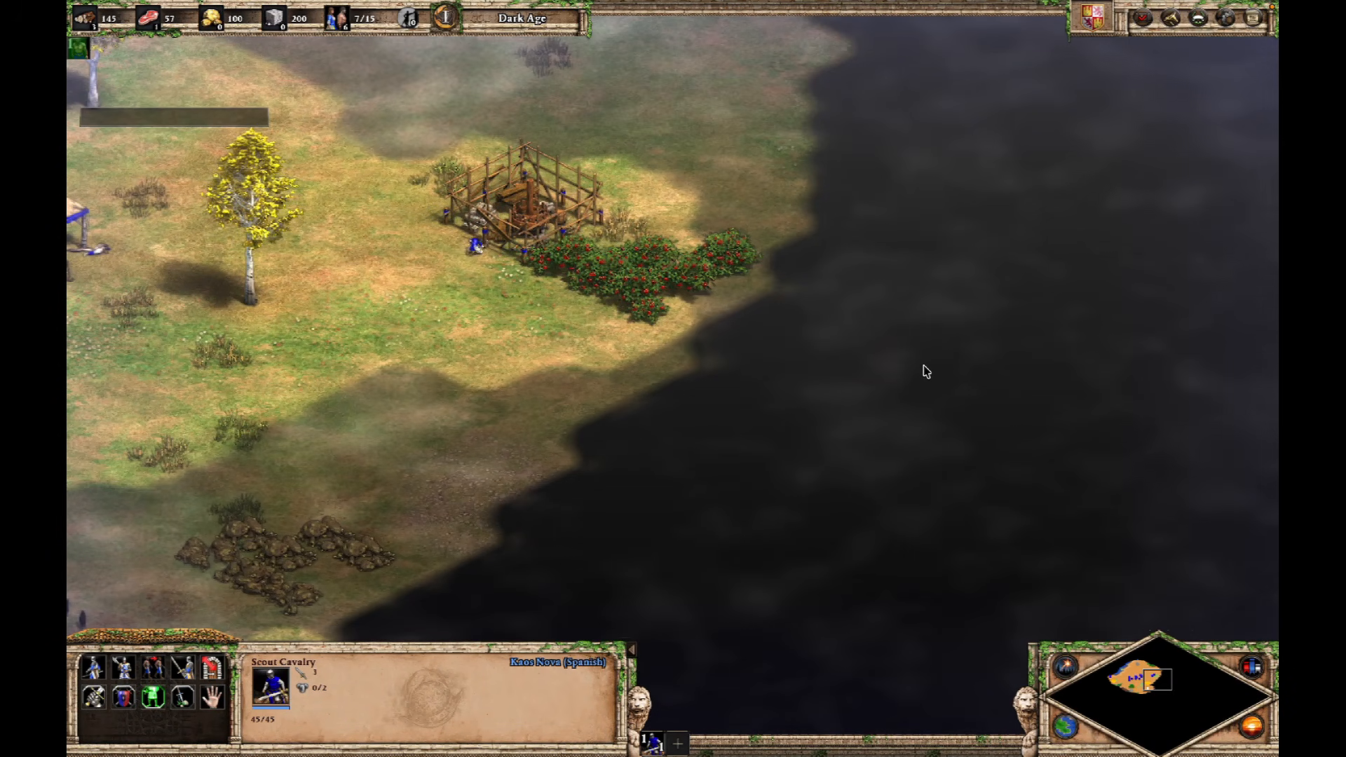
{"action": "mouse_move", "coordinate": [659, 754]}
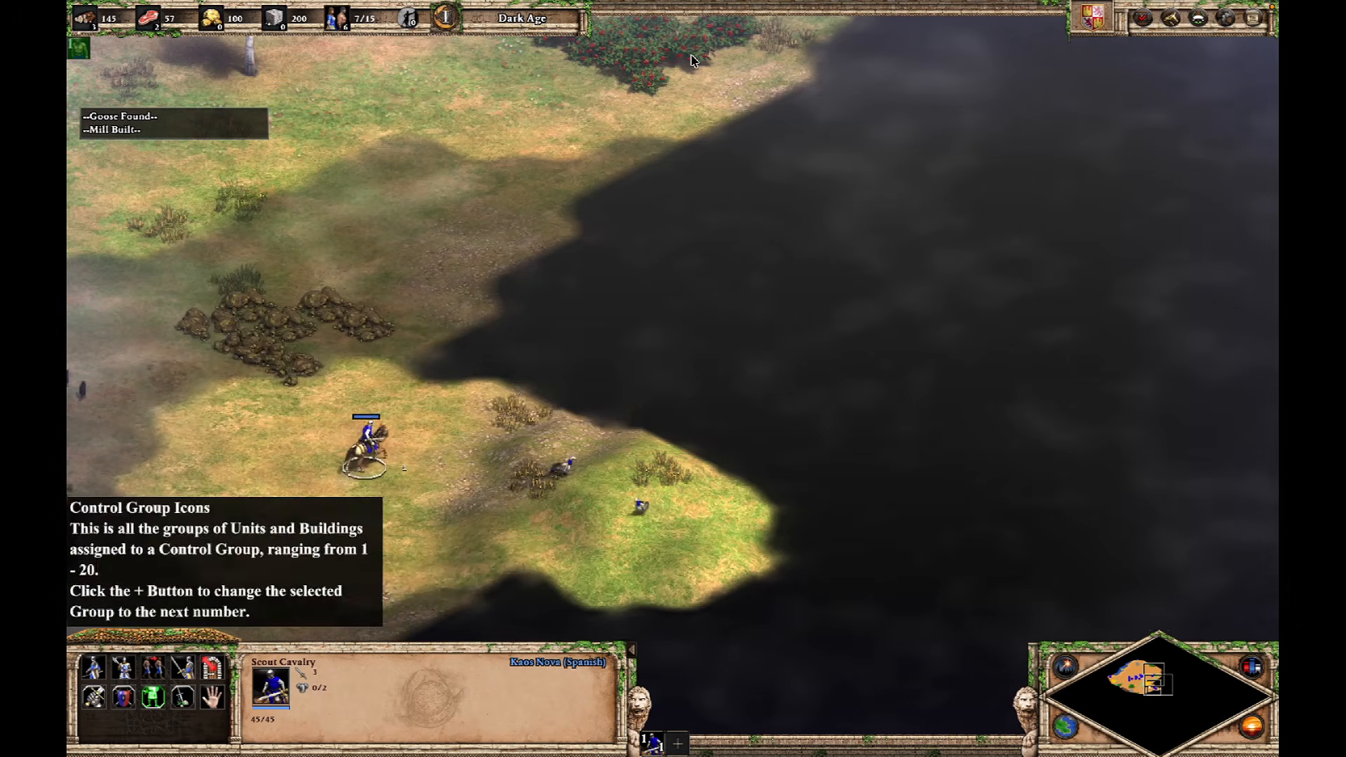
{"action": "right_click", "coordinate": [809, 212]}
Step: Select the two geese found near the scout and send them to the Town Center
{"action": "left_click_drag", "start_coordinate": [536, 455], "coordinate": [684, 591]}
{"action": "key", "text": "Up"}
{"action": "key", "text": "Left"}
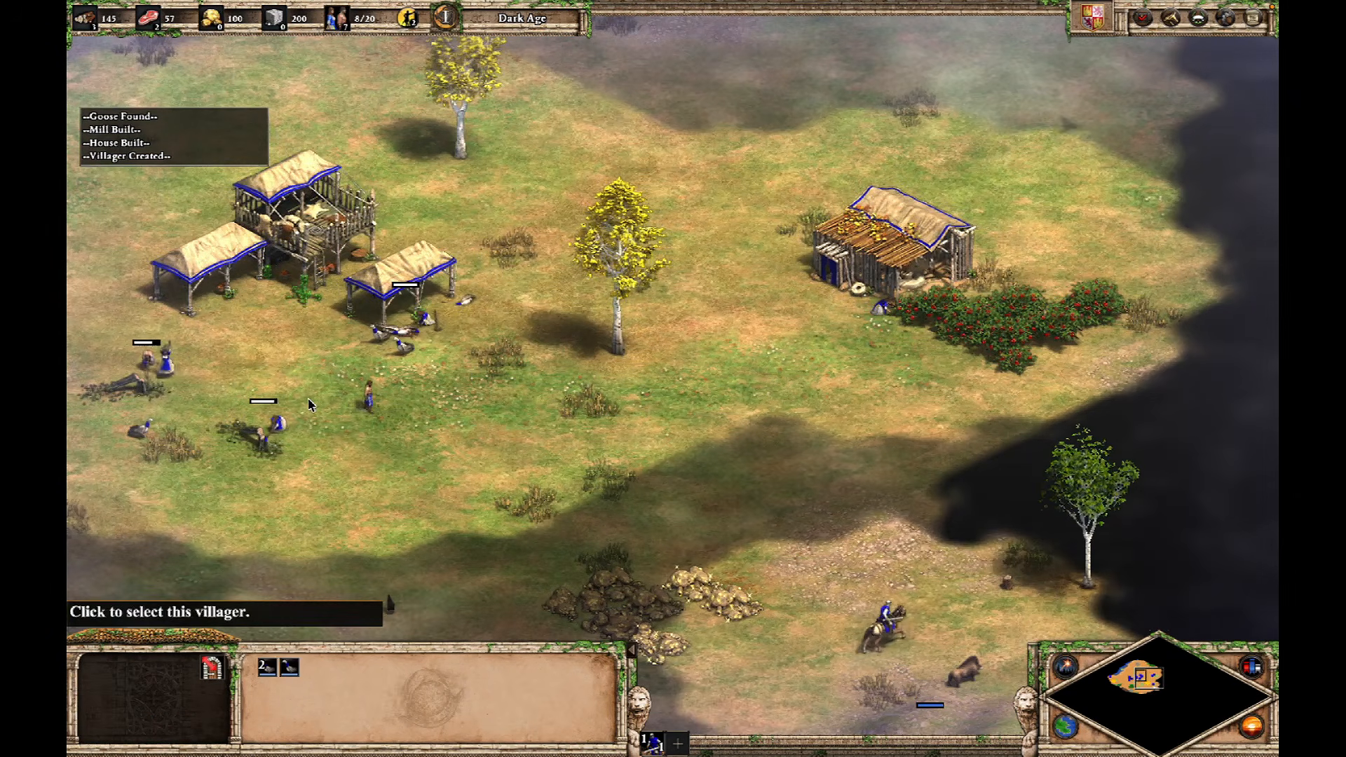
{"action": "right_click", "coordinate": [357, 432]}
Step: Send the new villager south of the Town Center to gather from the forage bushes beside the mill
{"action": "left_click", "coordinate": [377, 463]}
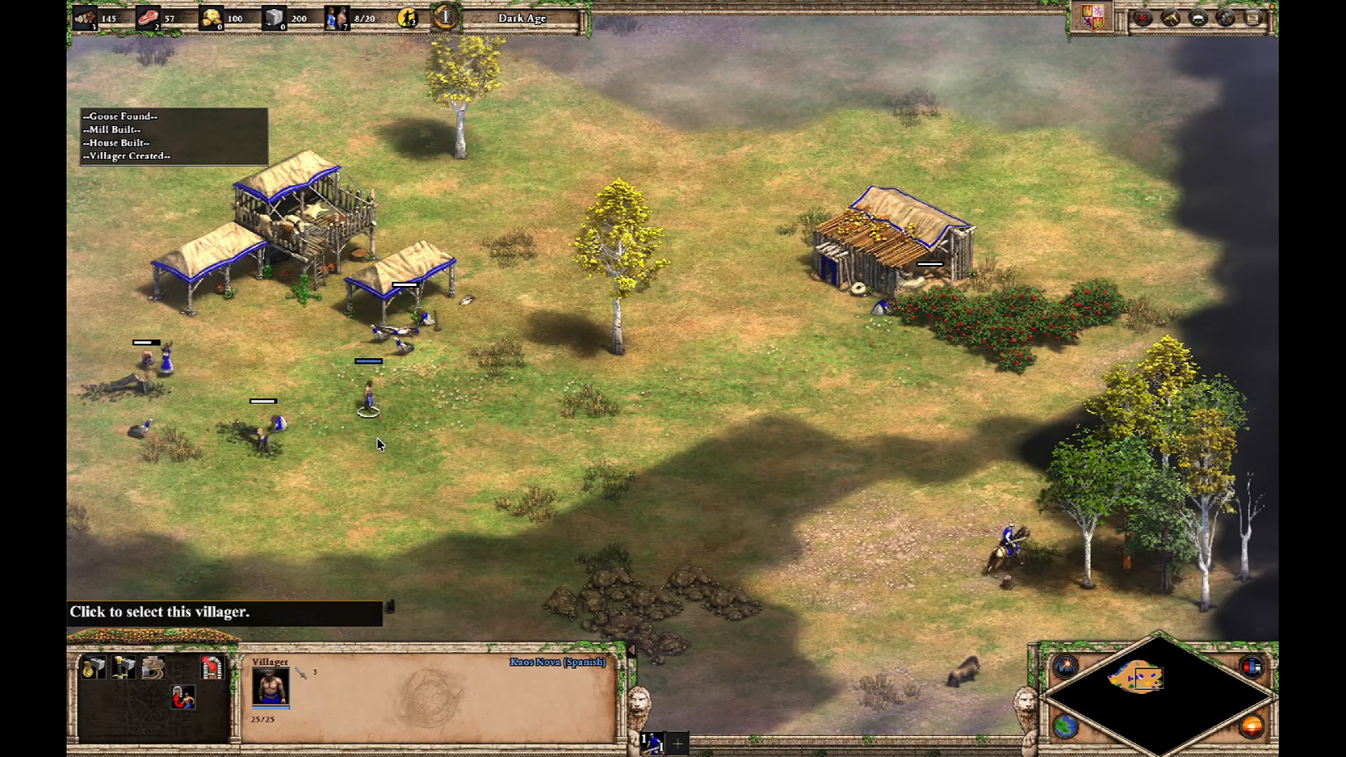
{"action": "right_click", "coordinate": [382, 483]}
{"action": "left_click", "coordinate": [385, 488]}
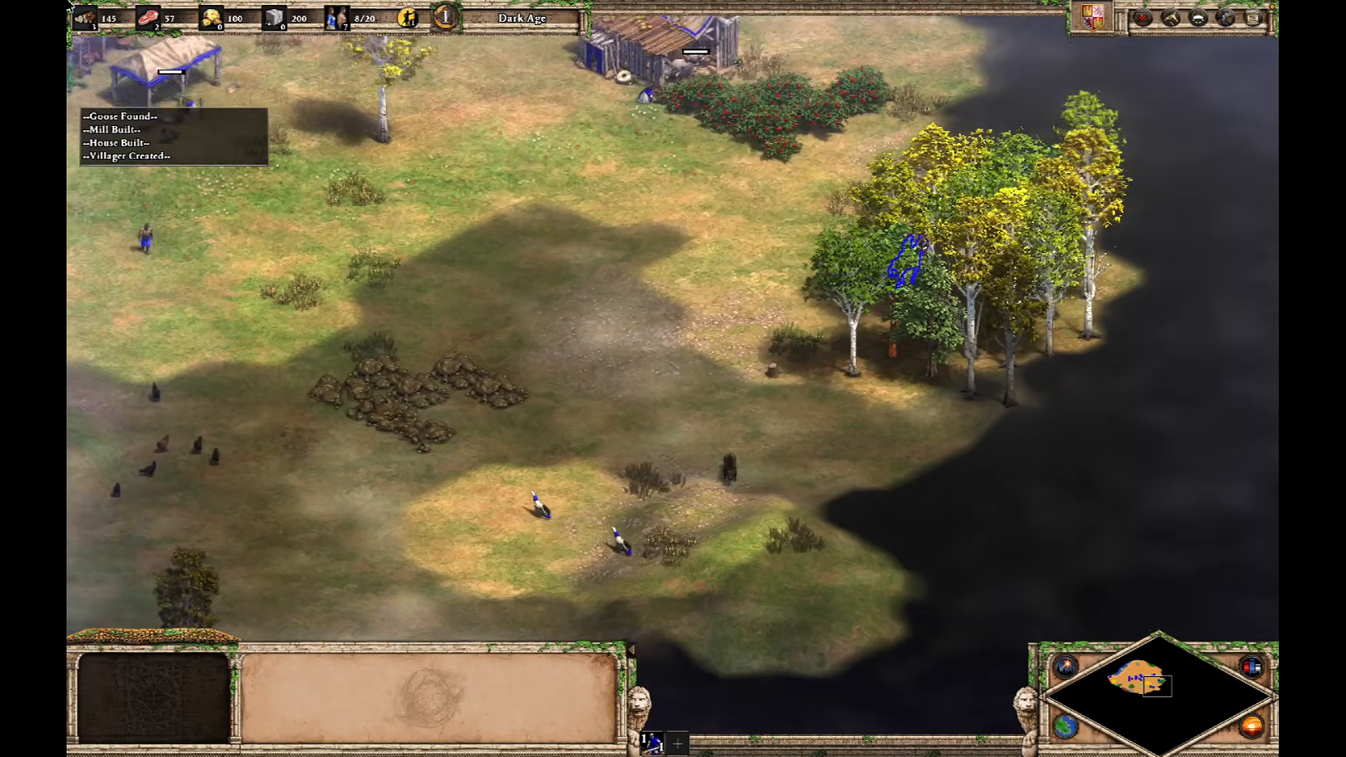
{"action": "left_click", "coordinate": [357, 361]}
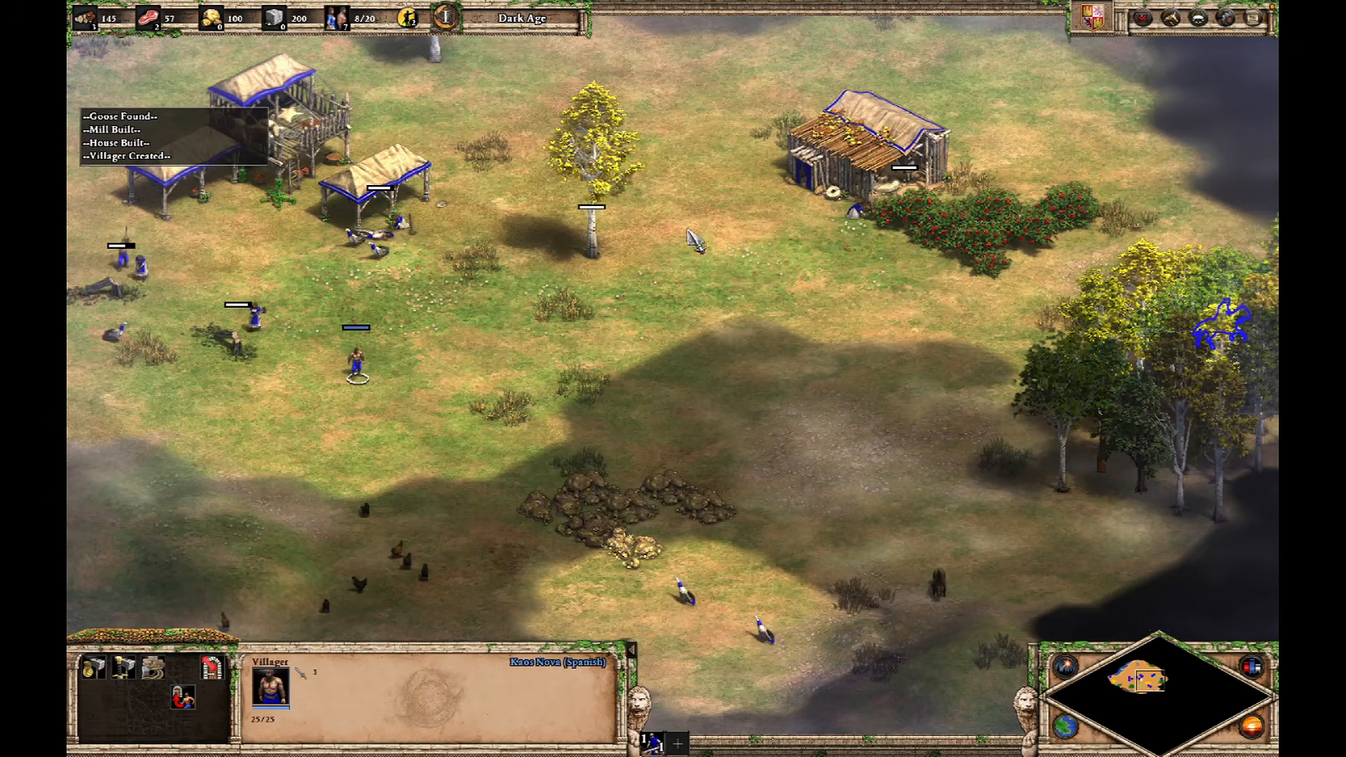
{"action": "right_click", "coordinate": [894, 214]}
{"action": "left_click", "coordinate": [722, 333]}
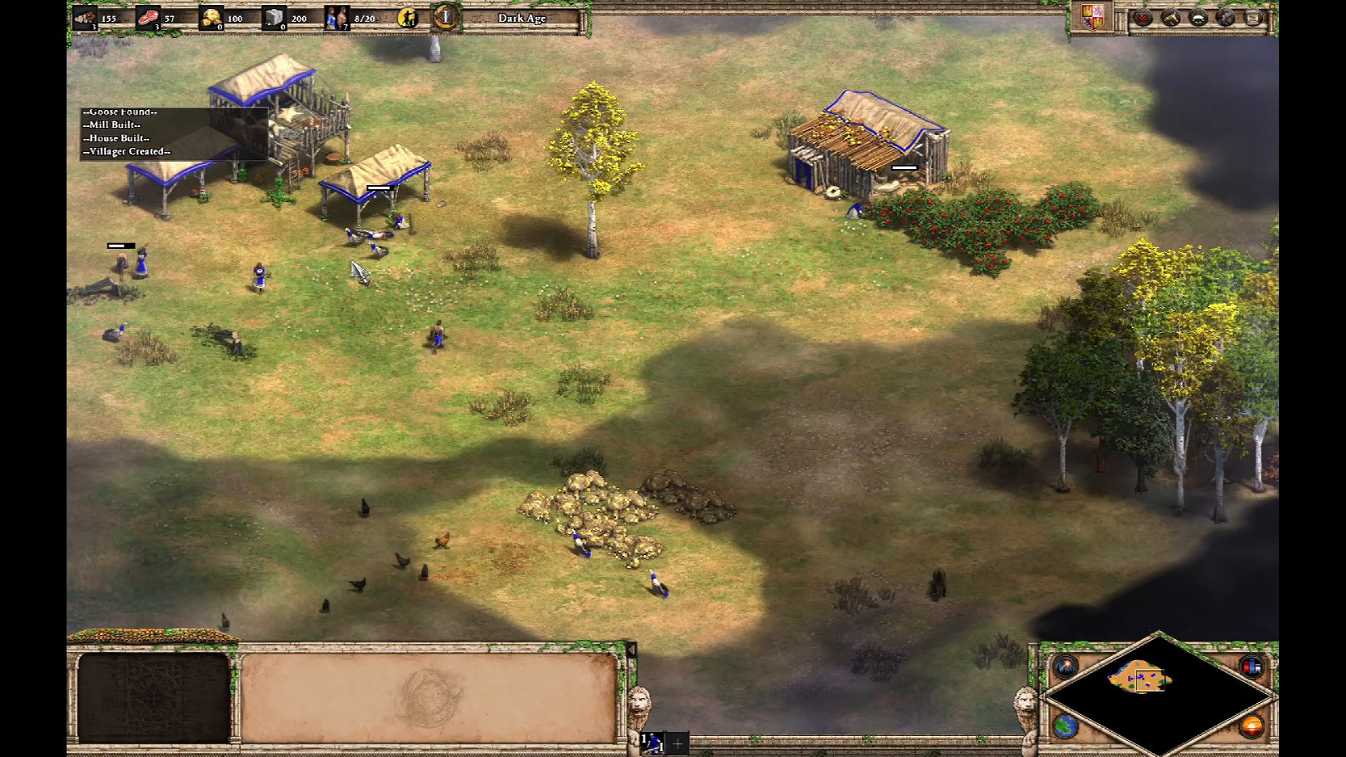
Step: Research Loom at the Town Center and queue one more villager behind it
{"action": "left_click", "coordinate": [336, 225]}
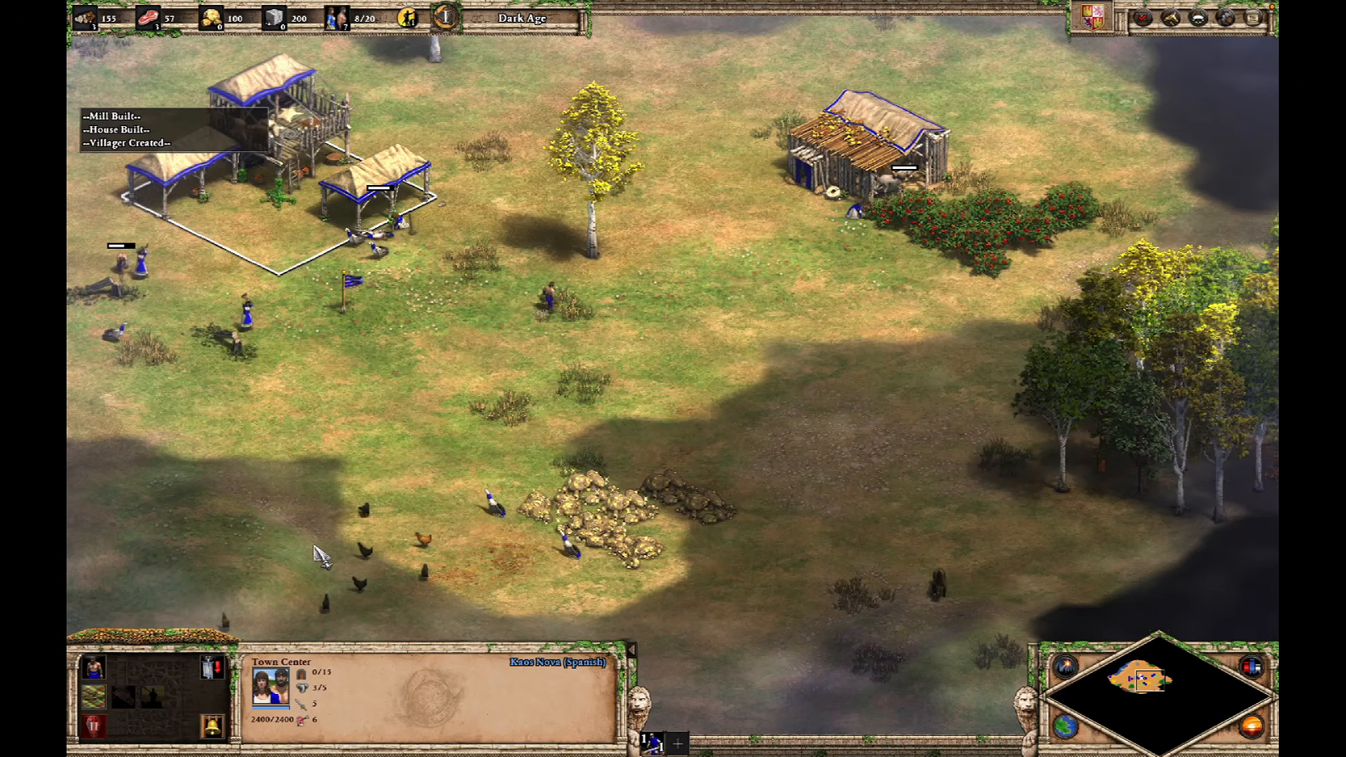
{"action": "left_click", "coordinate": [98, 697]}
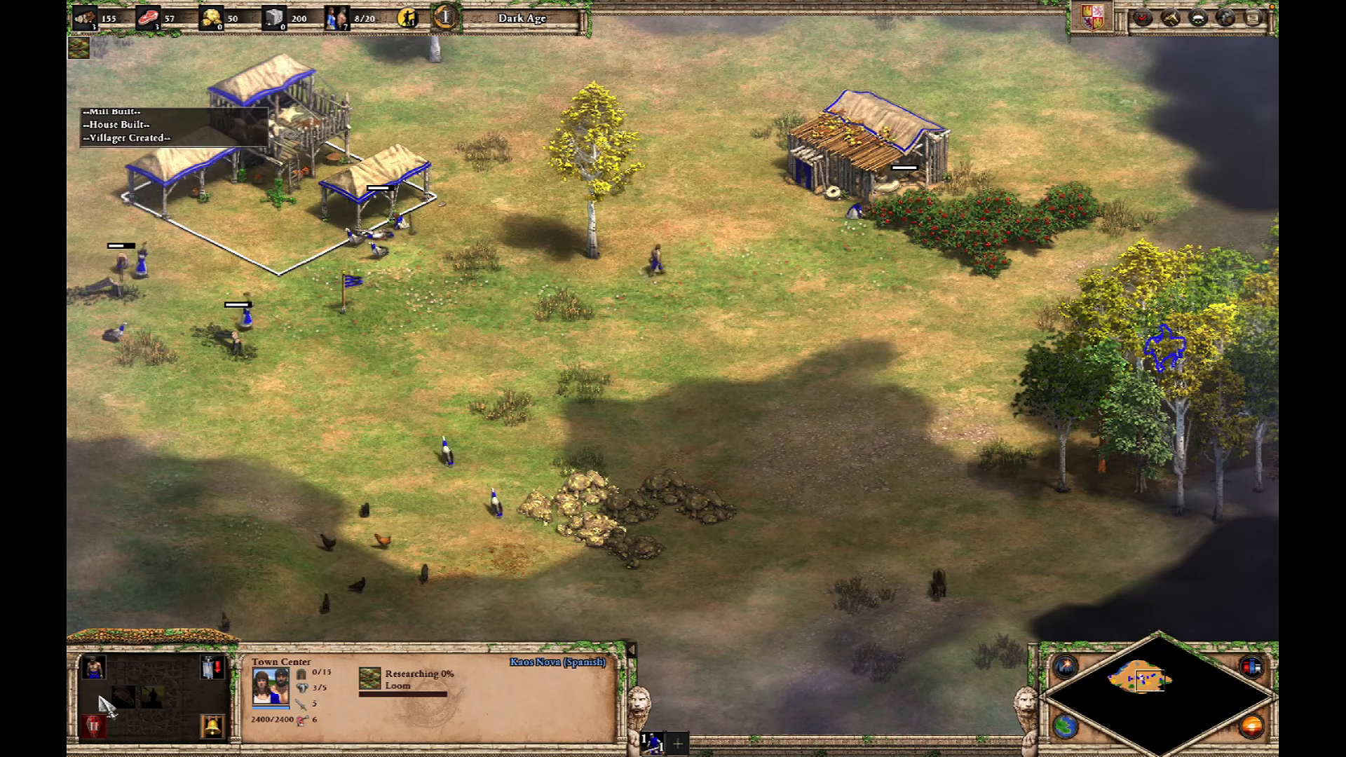
{"action": "left_click", "coordinate": [91, 672]}
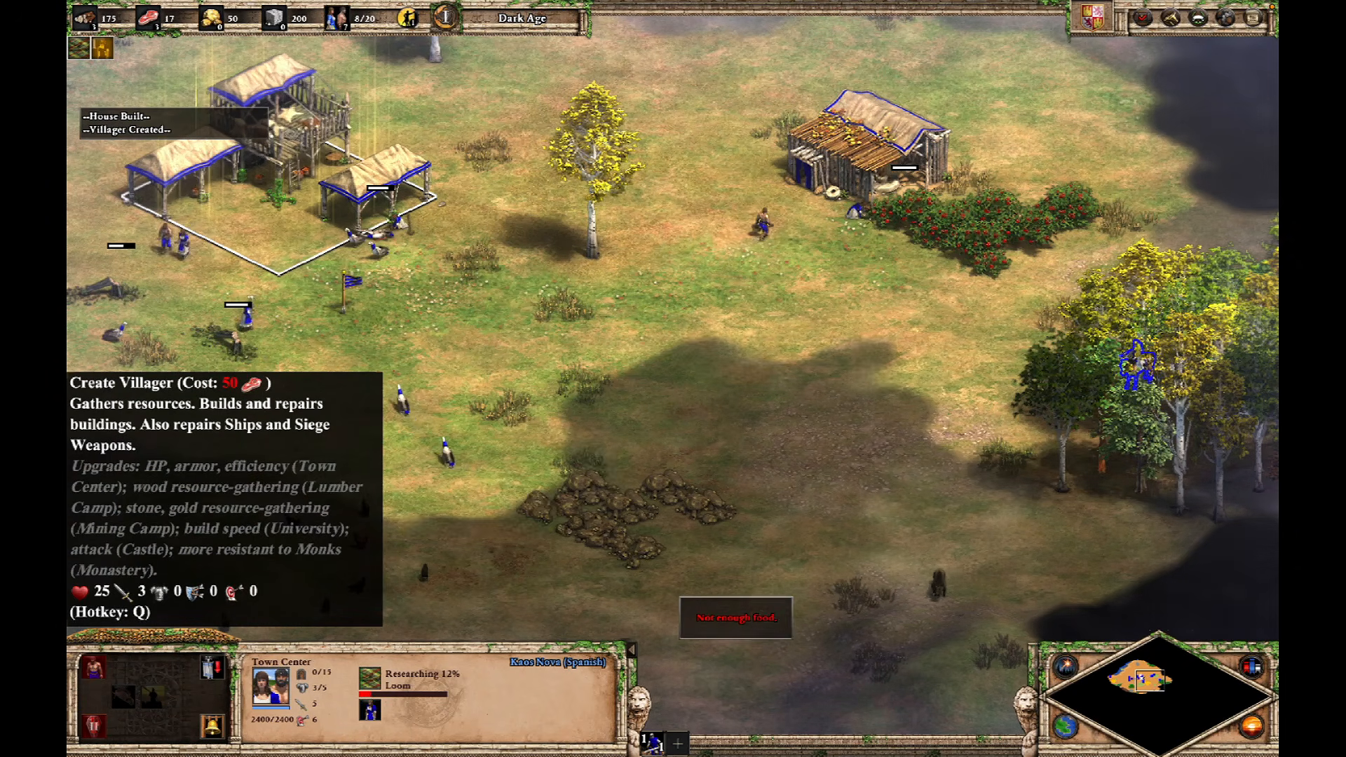
Step: Select the scout cavalry among the trees southeast of the mill and send it into the unexplored area northeast of the mill
{"action": "left_click", "coordinate": [1156, 676]}
{"action": "left_click_drag", "start_coordinate": [755, 481], "coordinate": [1105, 708]}
{"action": "right_click", "coordinate": [1164, 355]}
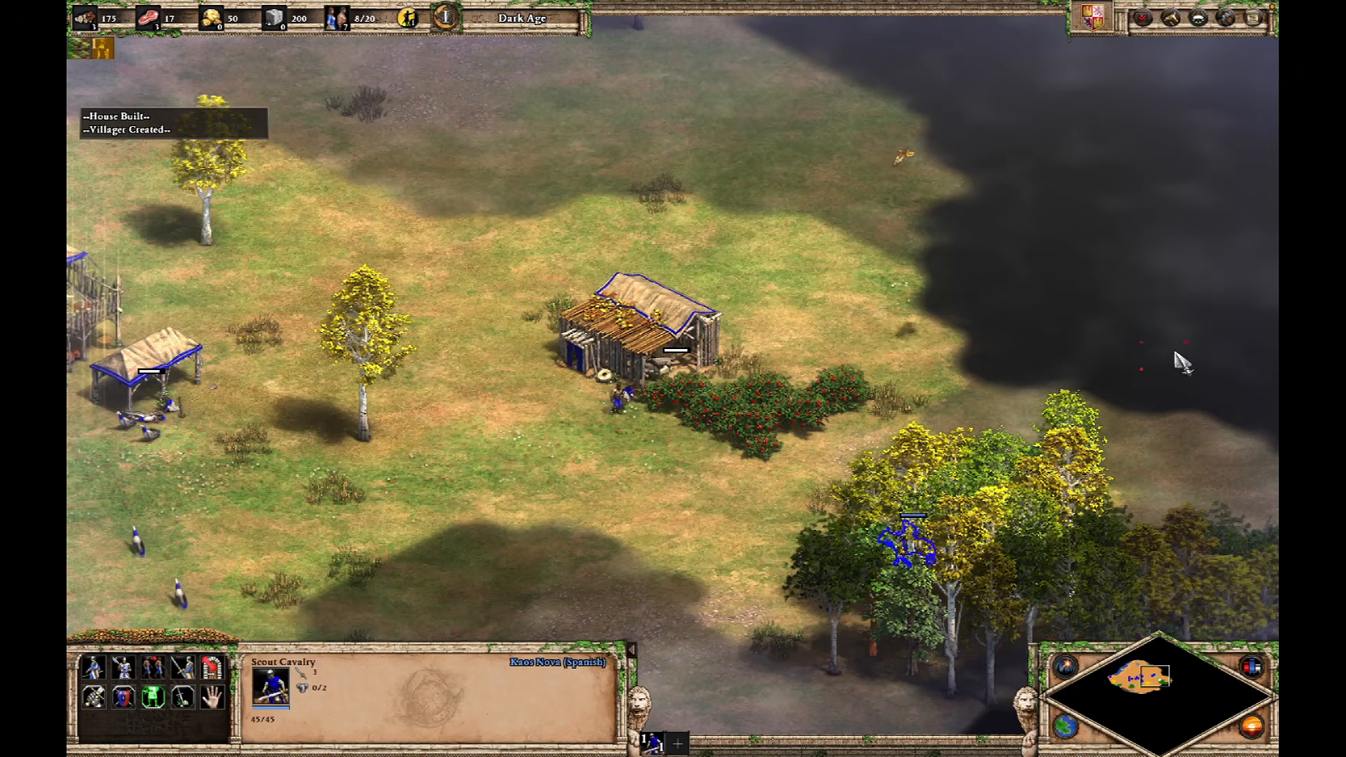
{"action": "right_click", "coordinate": [1204, 288]}
{"action": "right_click", "coordinate": [844, 212]}
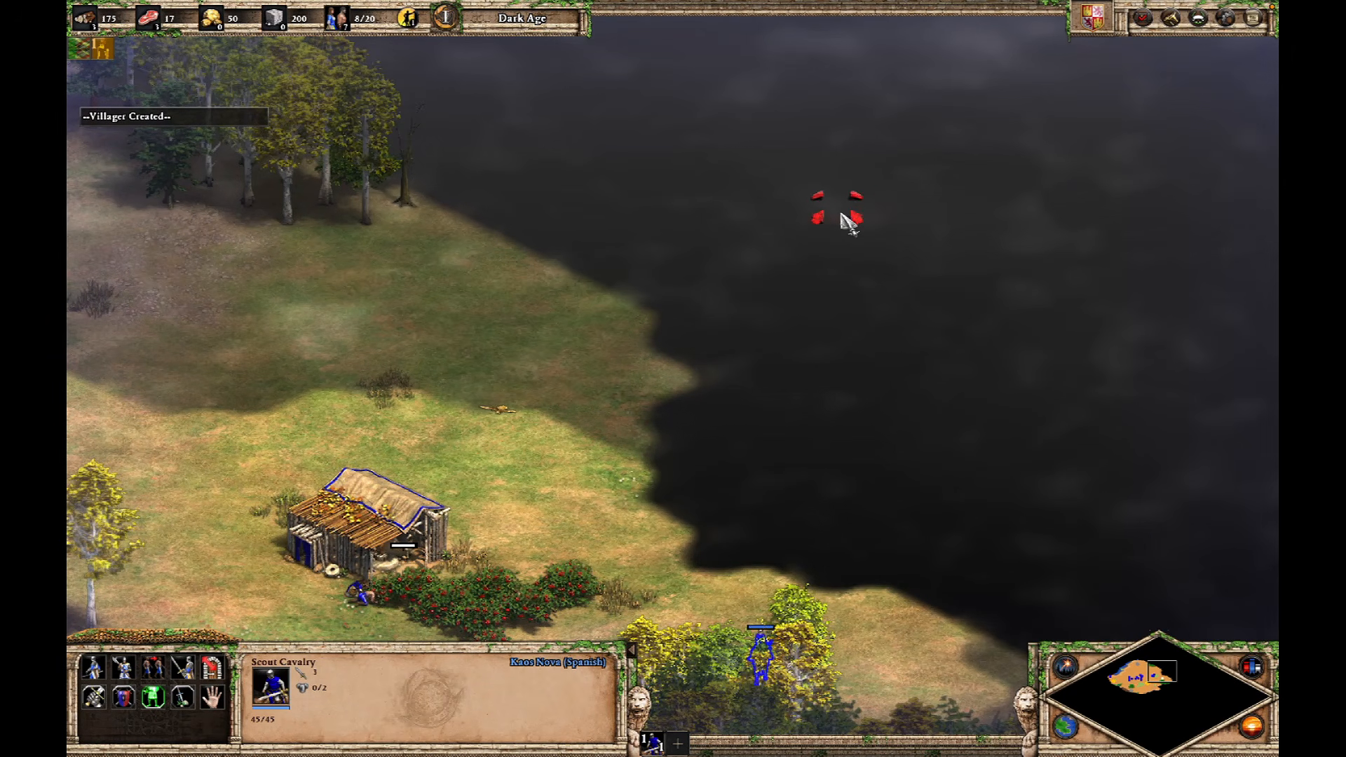
{"action": "right_click", "coordinate": [850, 213]}
{"action": "right_click", "coordinate": [841, 193]}
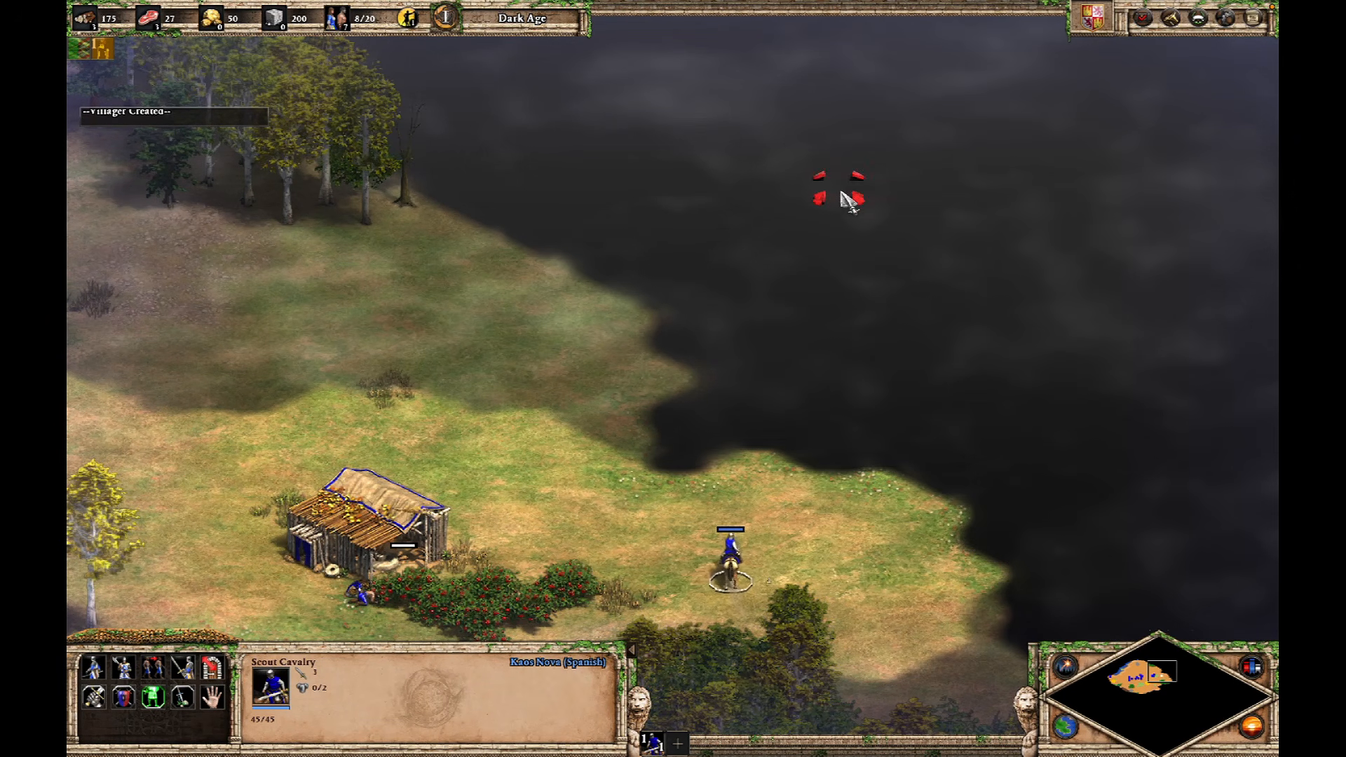
Step: Reselect the scout in the clearing beyond the mill and send it north into the tree line
{"action": "mouse_move", "coordinate": [68, 264]}
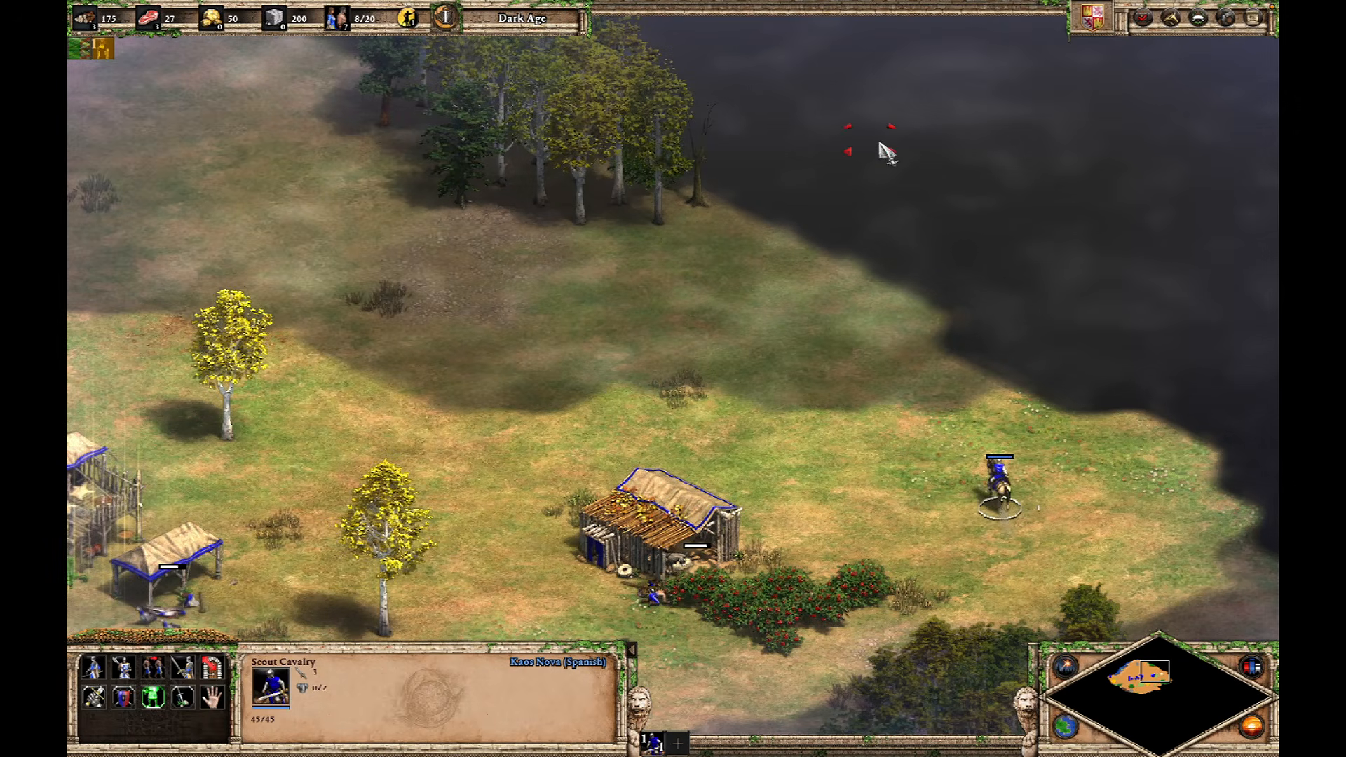
{"action": "left_click", "coordinate": [887, 152]}
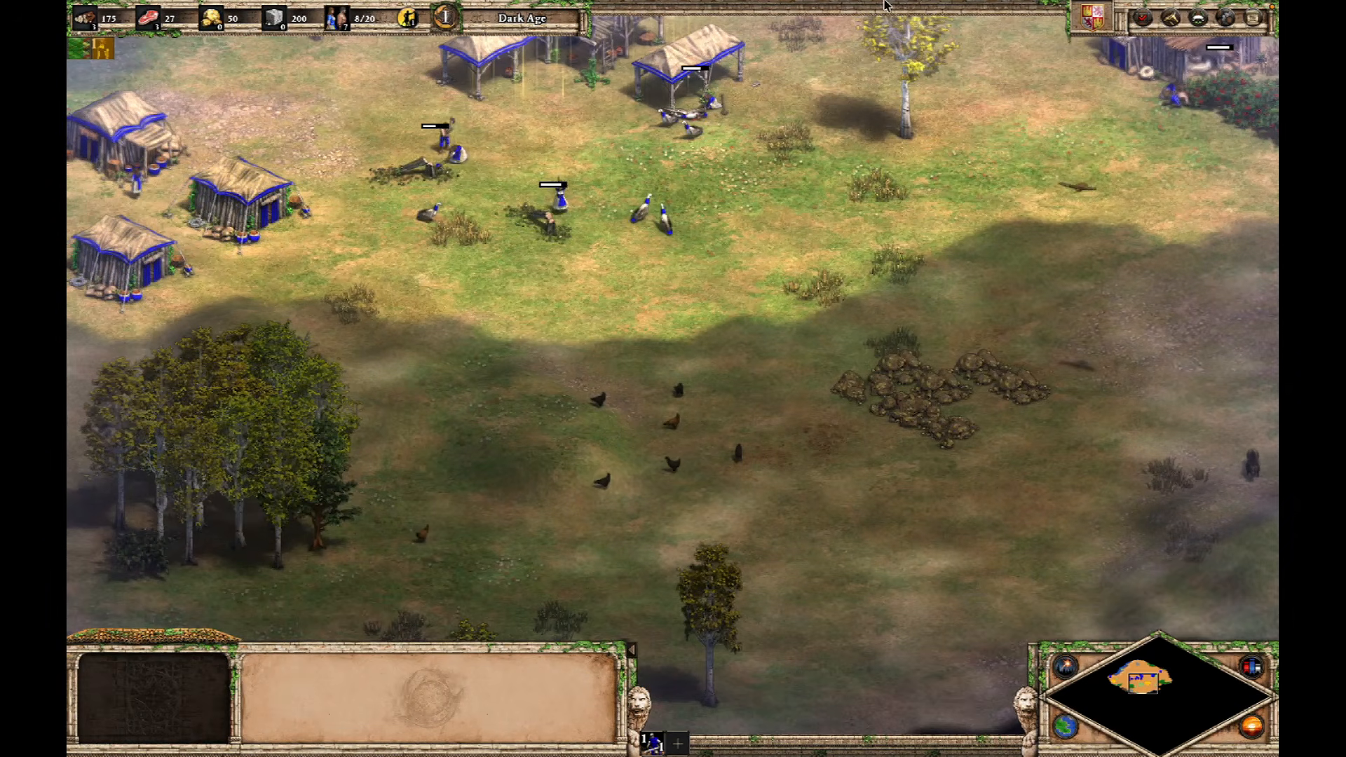
{"action": "mouse_move", "coordinate": [887, 6]}
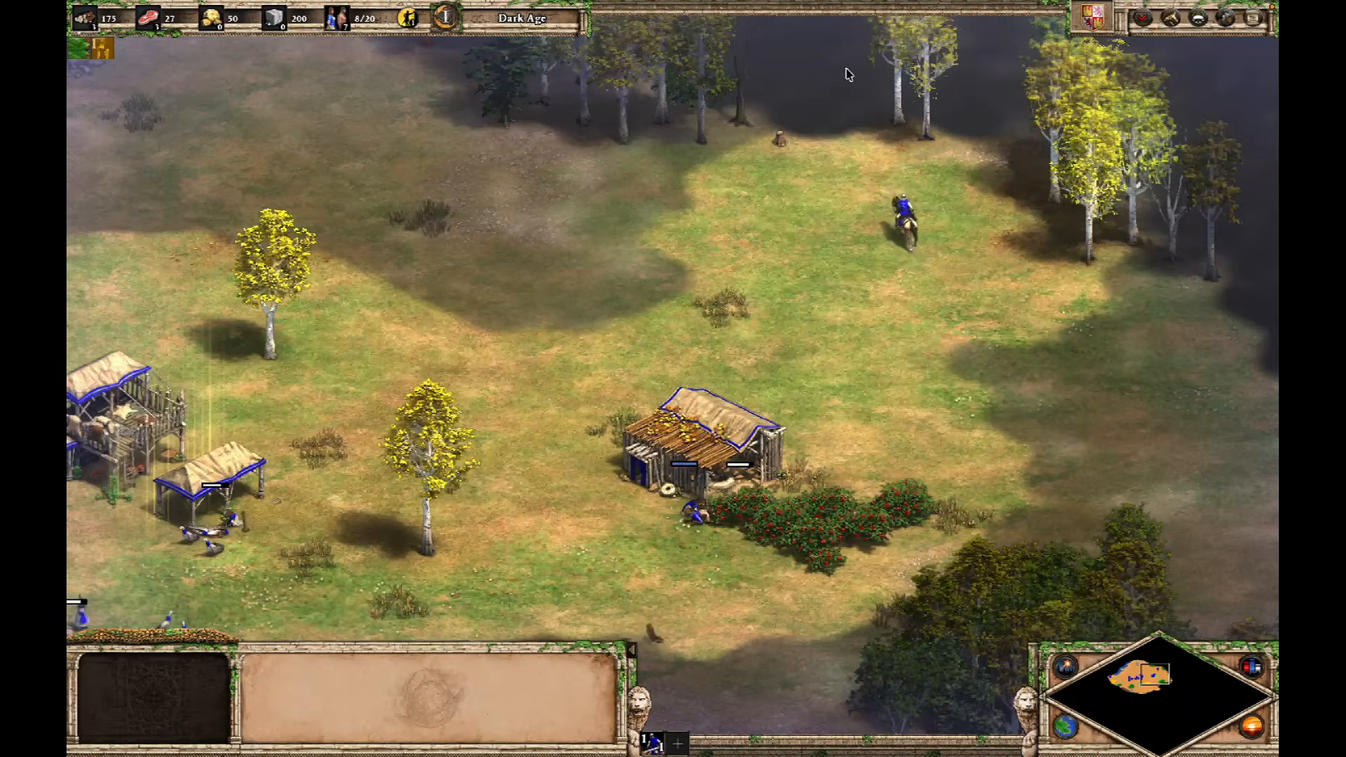
{"action": "left_click_drag", "start_coordinate": [816, 170], "coordinate": [976, 309]}
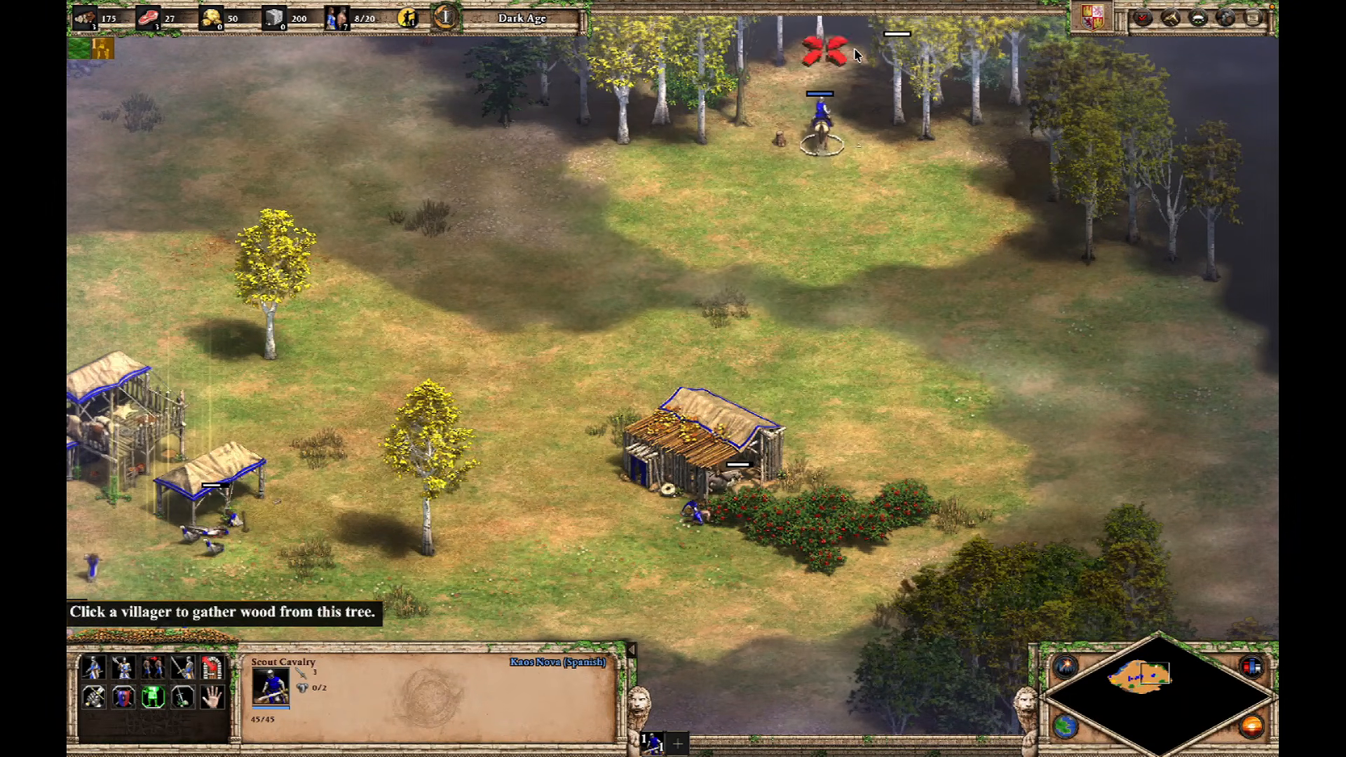
{"action": "key", "text": "Left"}
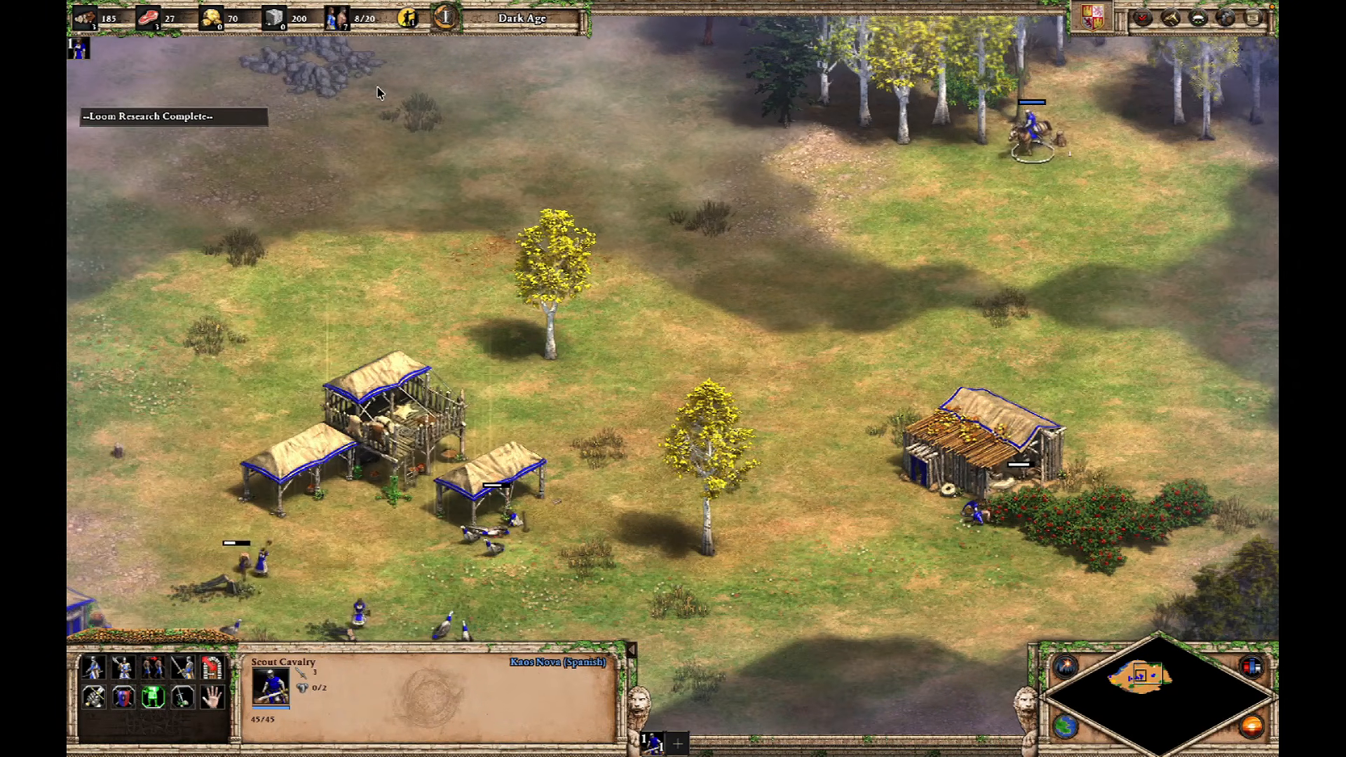